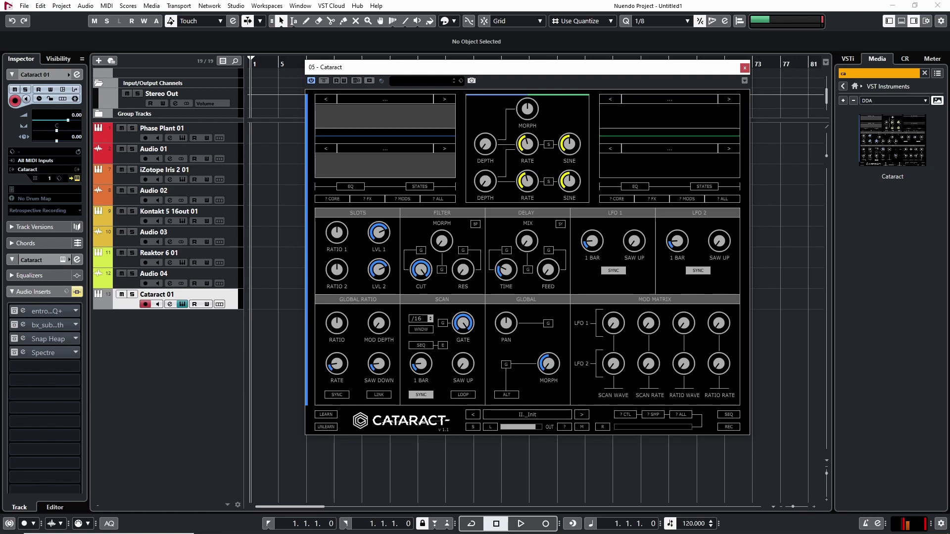
Load Percussive_BassLoop002.wav and Percussive_BassLoop004.wav into Cataract's blue slots, and Percussive Mix 1.wav and Glitch Loop001.wav into the green slots.
{"action": "left_click", "coordinate": [745, 68]}
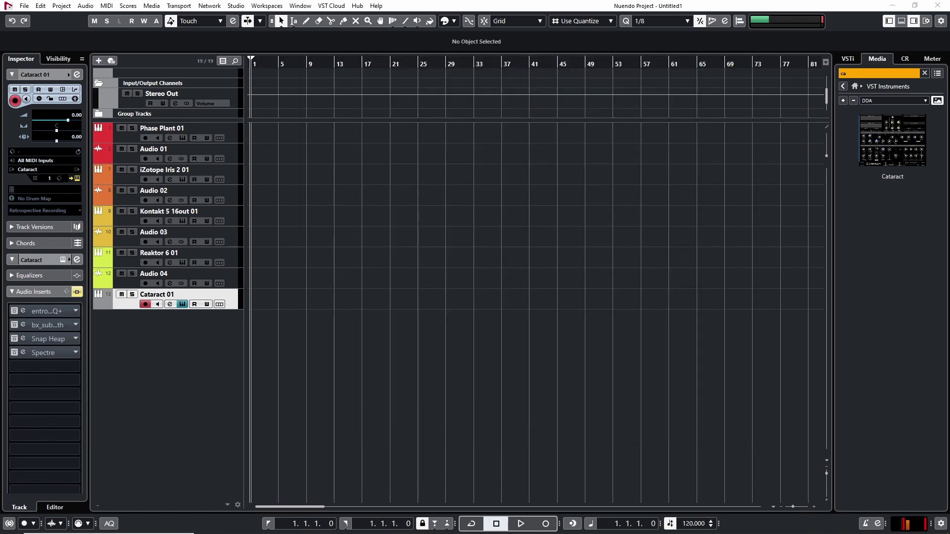
{"action": "left_click", "coordinate": [657, 270]}
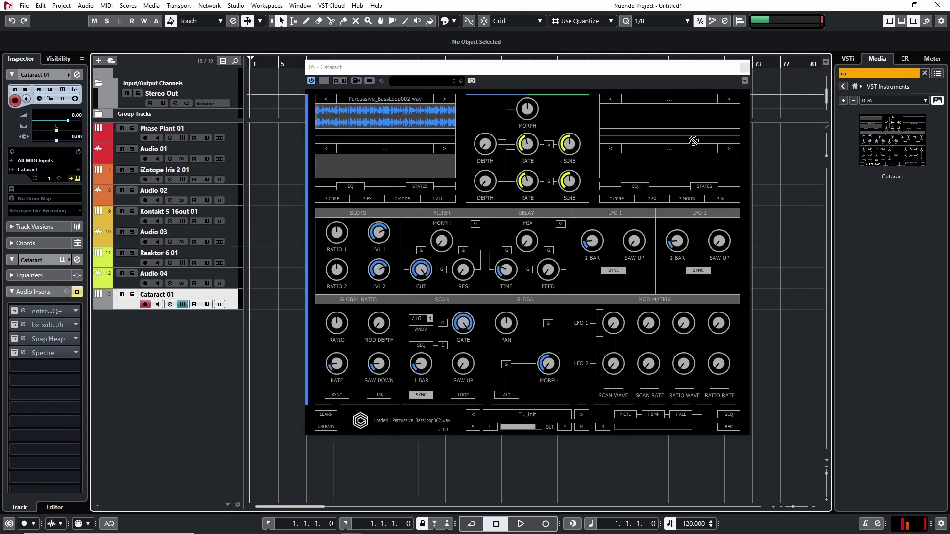
{"action": "left_click_drag", "start_coordinate": [693, 141], "coordinate": [354, 164]}
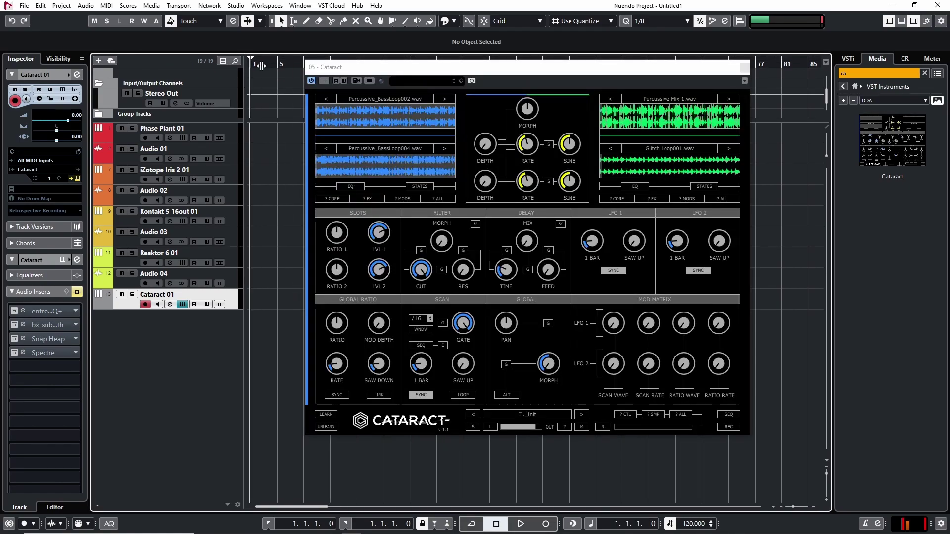
Audition the loaded loops and sweep the Morph knob fully to both sides before returning it to the centre.
{"action": "key", "text": "space"}
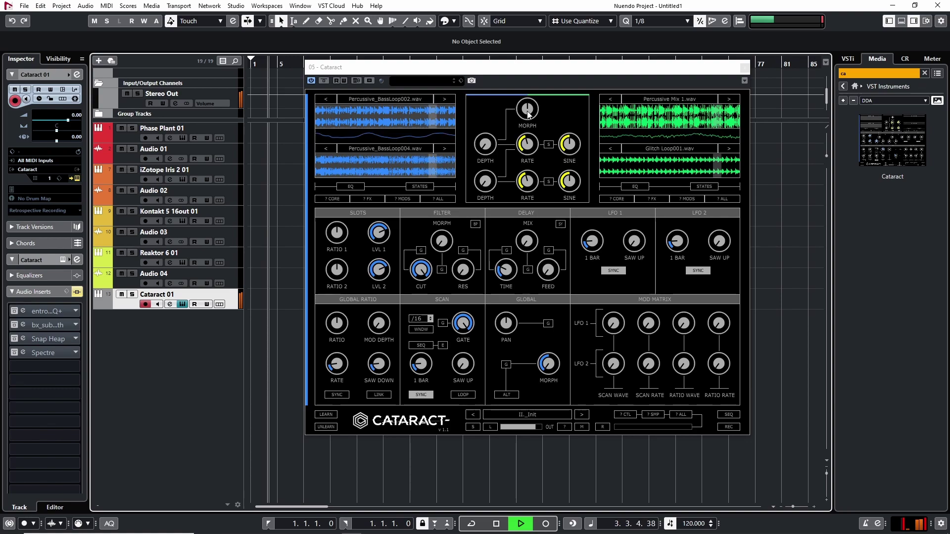
{"action": "key", "text": "space"}
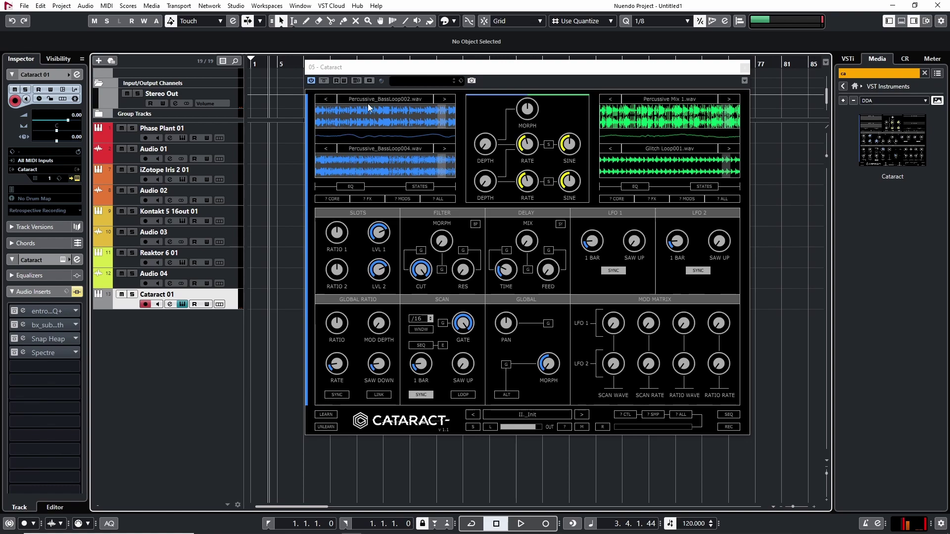
{"action": "left_click", "coordinate": [403, 128]}
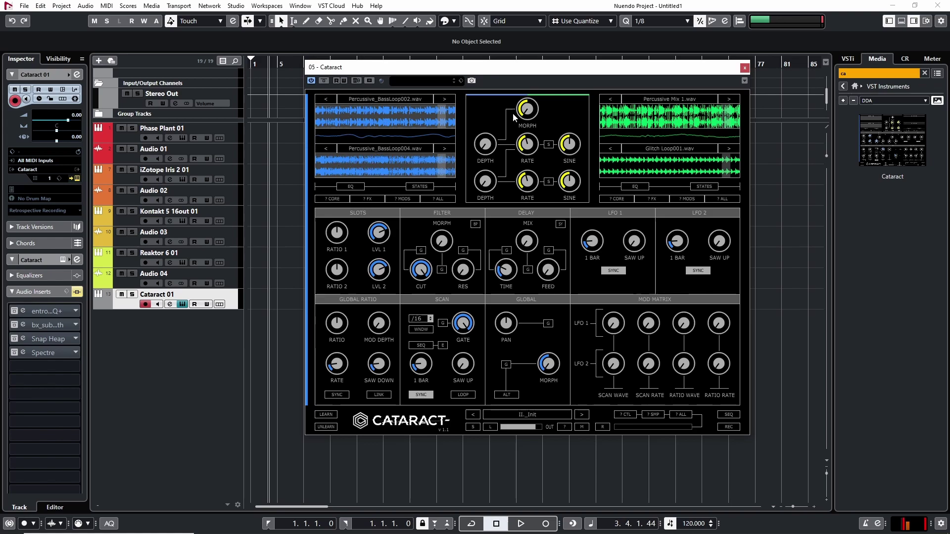
{"action": "left_click_drag", "start_coordinate": [522, 108], "coordinate": [570, 5]}
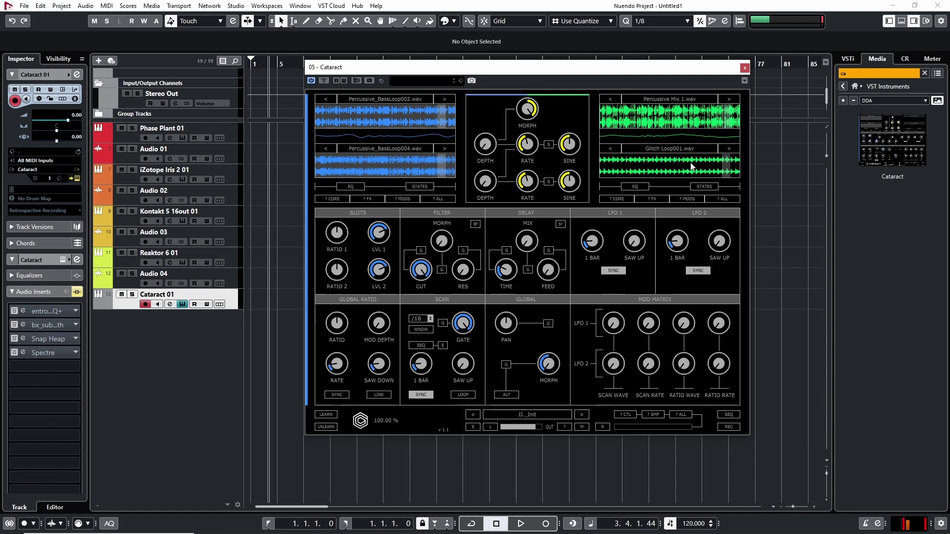
{"action": "left_click_drag", "start_coordinate": [526, 109], "coordinate": [499, 144]}
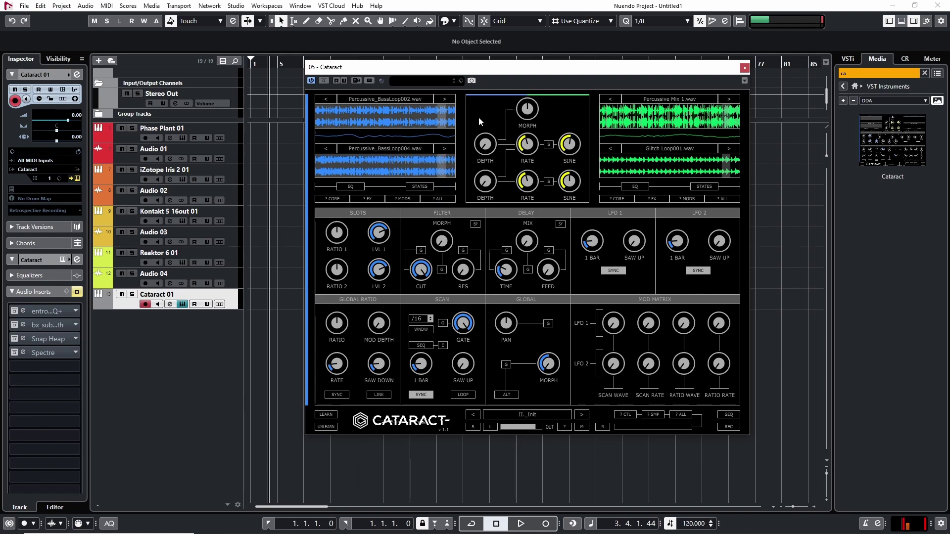
Try the randomization amount slider and return it to 0 %.
{"action": "mouse_move", "coordinate": [531, 108]}
{"action": "left_click_drag", "start_coordinate": [652, 426], "coordinate": [613, 426]}
{"action": "left_click_drag", "start_coordinate": [633, 427], "coordinate": [524, 425]}
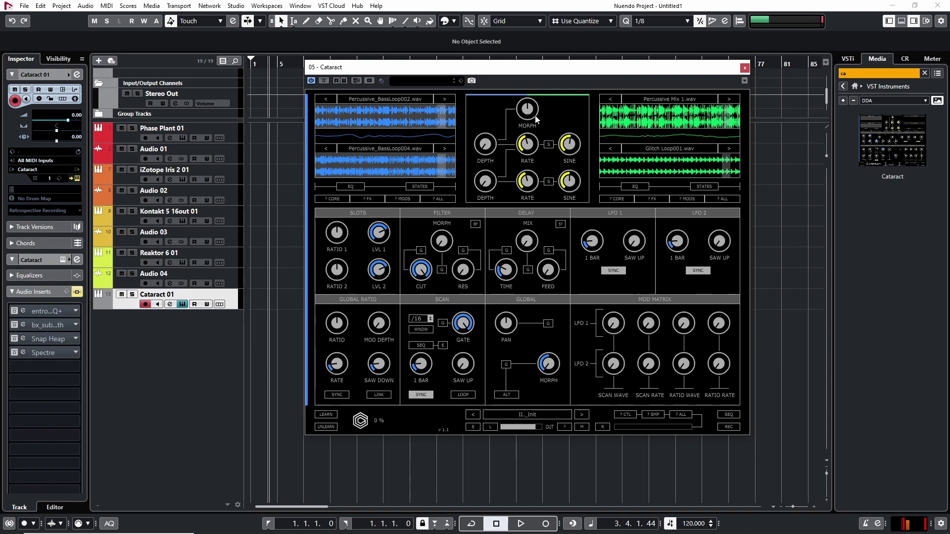
Play the loops while turning Morph fully towards the blue side, and stop playback.
{"action": "key", "text": "space"}
{"action": "left_click_drag", "start_coordinate": [529, 109], "coordinate": [494, 188]}
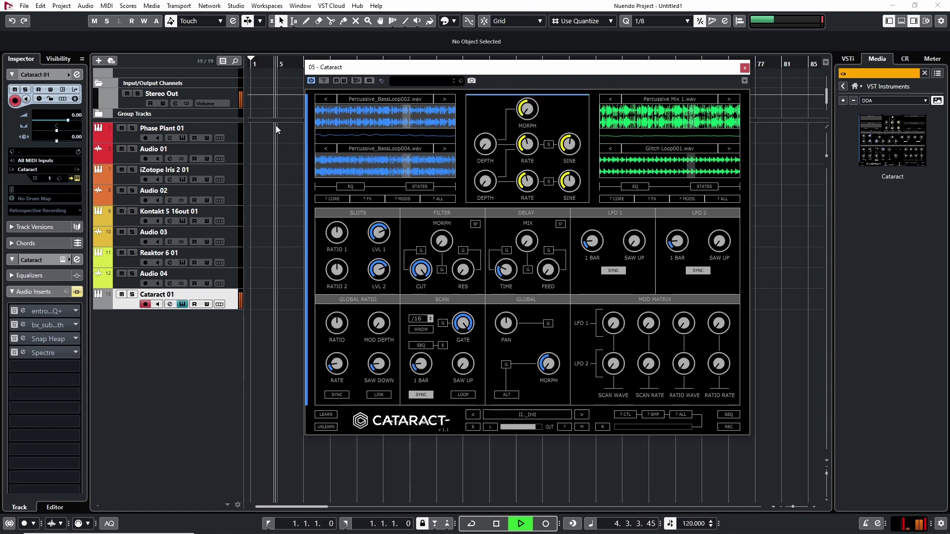
{"action": "key", "text": "space"}
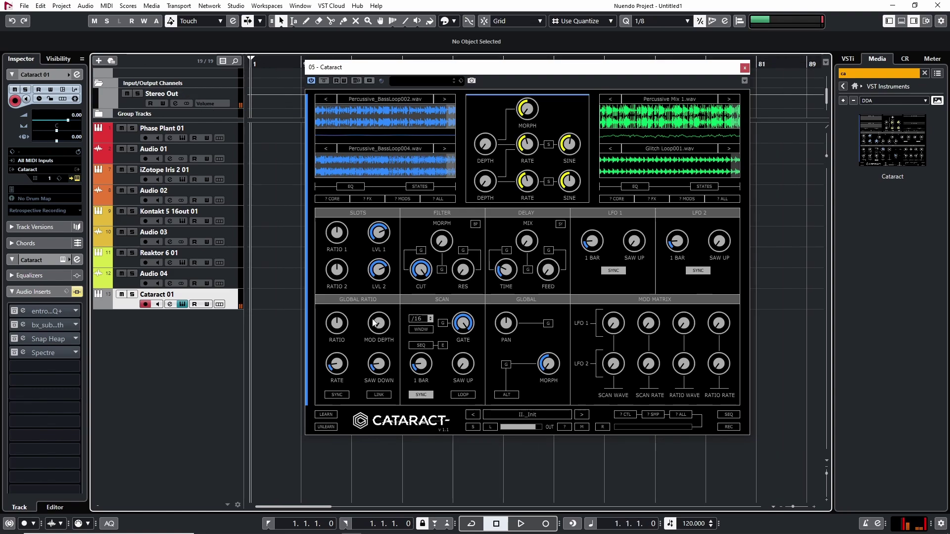
Add a stereo group track named "cataract group" routed to Stereo Out.
{"action": "key", "text": "alt+g"}
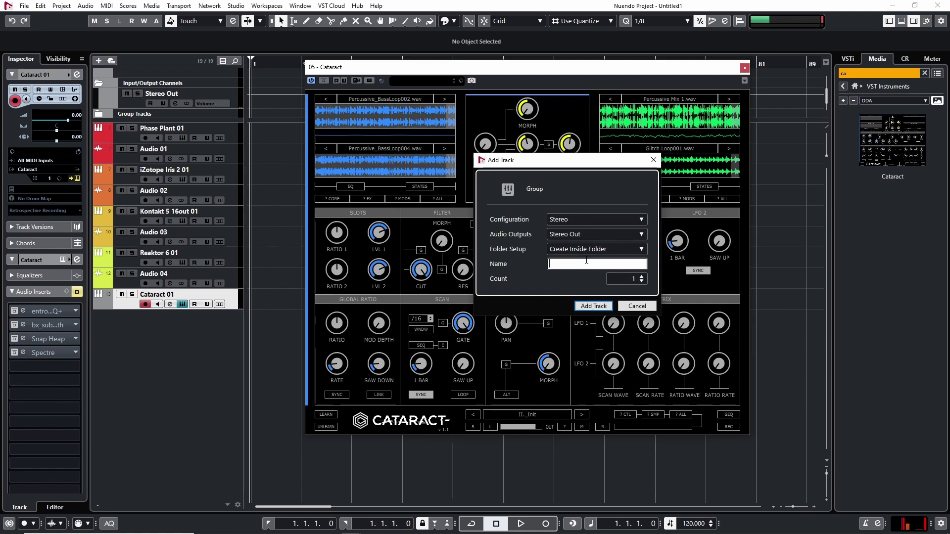
{"action": "type", "text": "cataract group"}
{"action": "key", "text": "Return"}
Add an audio track directly below Cataract 01 and choose its audio input.
{"action": "left_click", "coordinate": [159, 296]}
{"action": "key", "text": "alt+a"}
{"action": "left_click", "coordinate": [589, 231]}
{"action": "left_click", "coordinate": [608, 362]}
{"action": "left_click", "coordinate": [591, 320]}
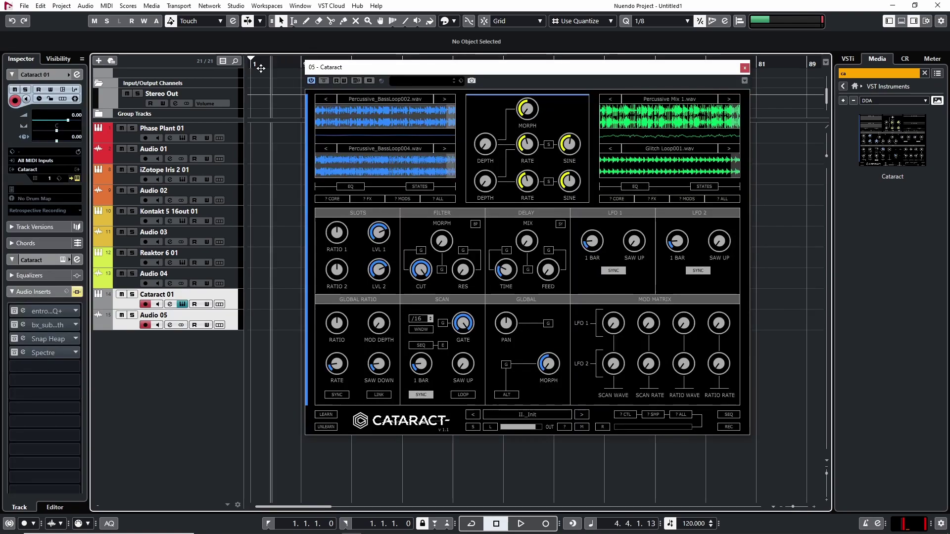
Record Cataract's output onto the Audio 05 track for about four bars and stop.
{"action": "key", "text": "KP_Multiply"}
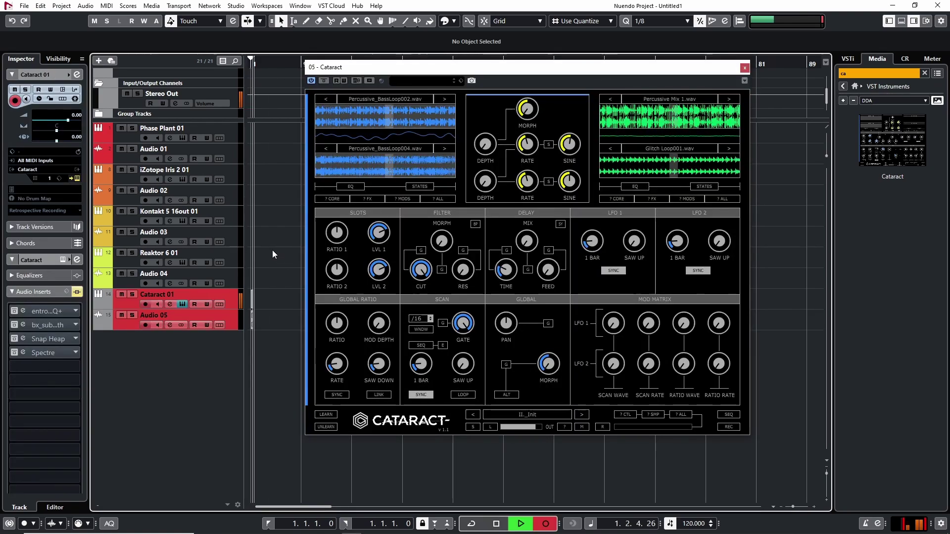
{"action": "key", "text": "h"}
{"action": "key", "text": "h"}
{"action": "key", "text": "h"}
{"action": "key", "text": "h"}
{"action": "key", "text": "h"}
{"action": "key", "text": "h"}
{"action": "key", "text": "h"}
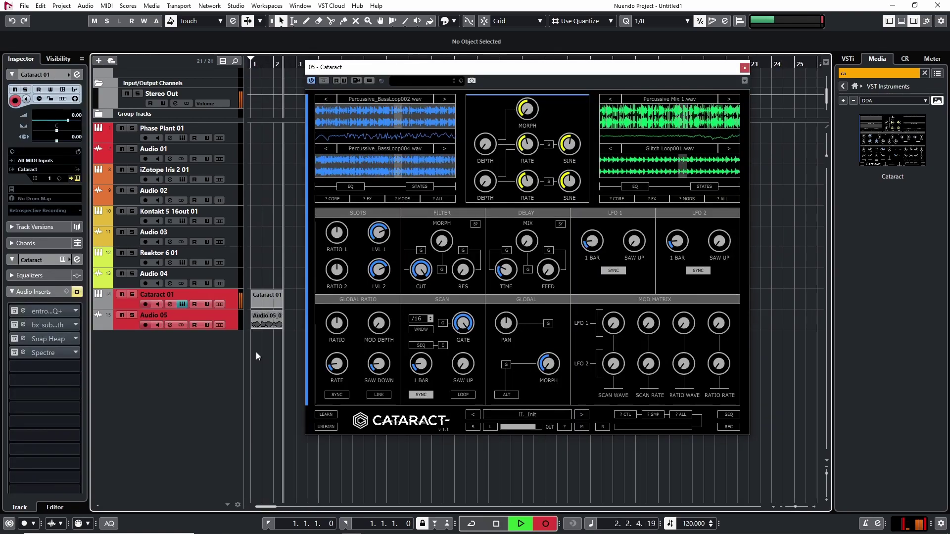
{"action": "key", "text": "g"}
{"action": "key", "text": "g"}
{"action": "key", "text": "g"}
{"action": "key", "text": "g"}
{"action": "key", "text": "g"}
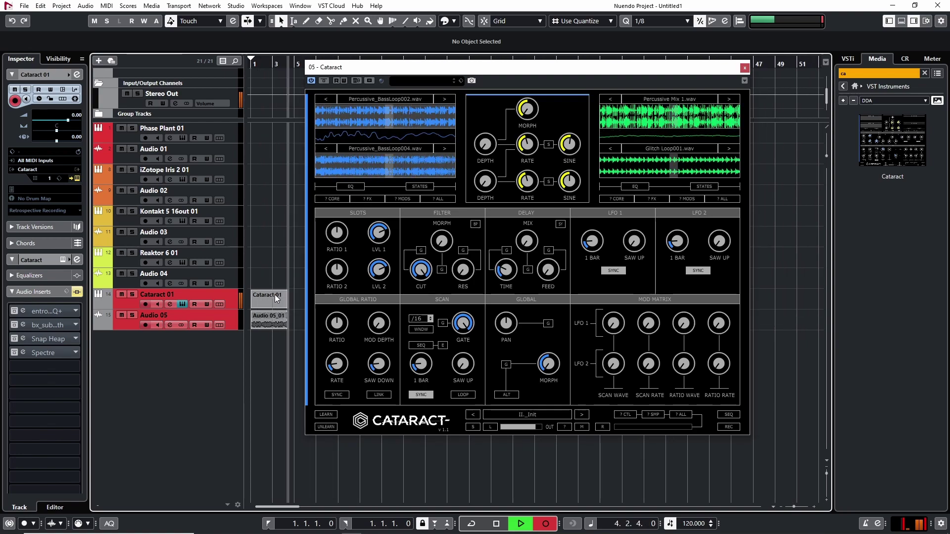
{"action": "key", "text": "space"}
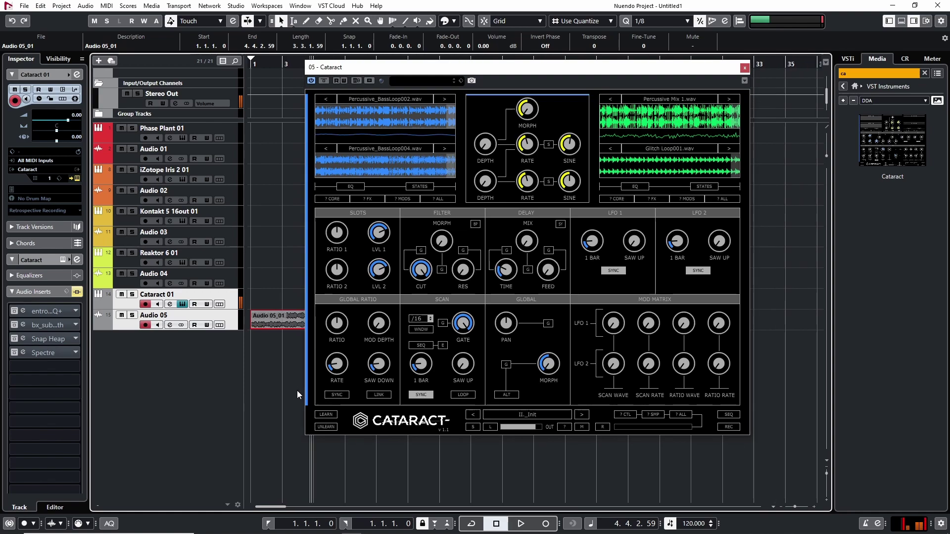
Set Cataract's Morph to 100 % and start playback to hear the green side.
{"action": "key", "text": "h"}
{"action": "key", "text": "g"}
{"action": "key", "text": "g"}
{"action": "key", "text": "g"}
{"action": "left_click_drag", "start_coordinate": [287, 64], "coordinate": [286, 64]}
{"action": "left_click_drag", "start_coordinate": [523, 114], "coordinate": [588, 140]}
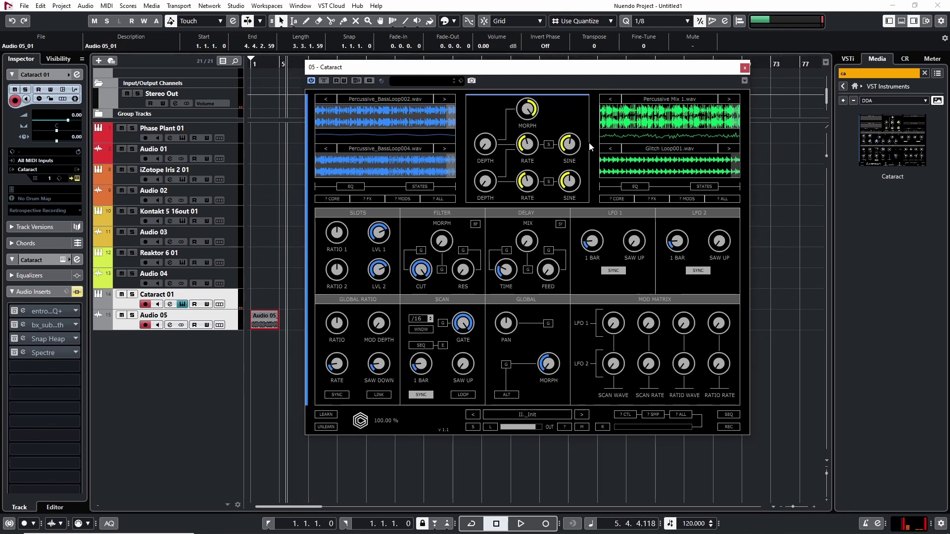
{"action": "left_click", "coordinate": [267, 271]}
{"action": "key", "text": "space"}
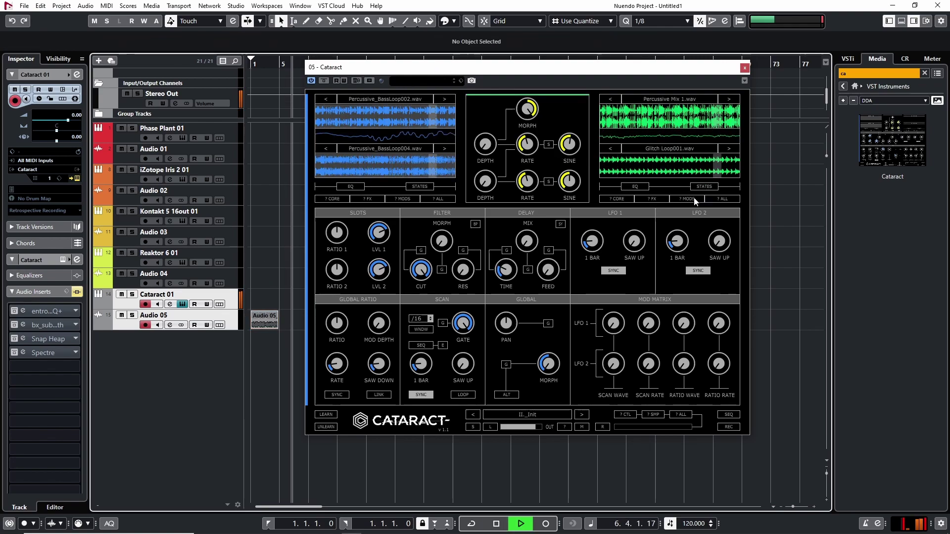
Browse the samples in both green slots during playback, choosing Percussive Mix 2.wav for the upper slot and Glitch Loop002.wav for the lower.
{"action": "left_click", "coordinate": [731, 149]}
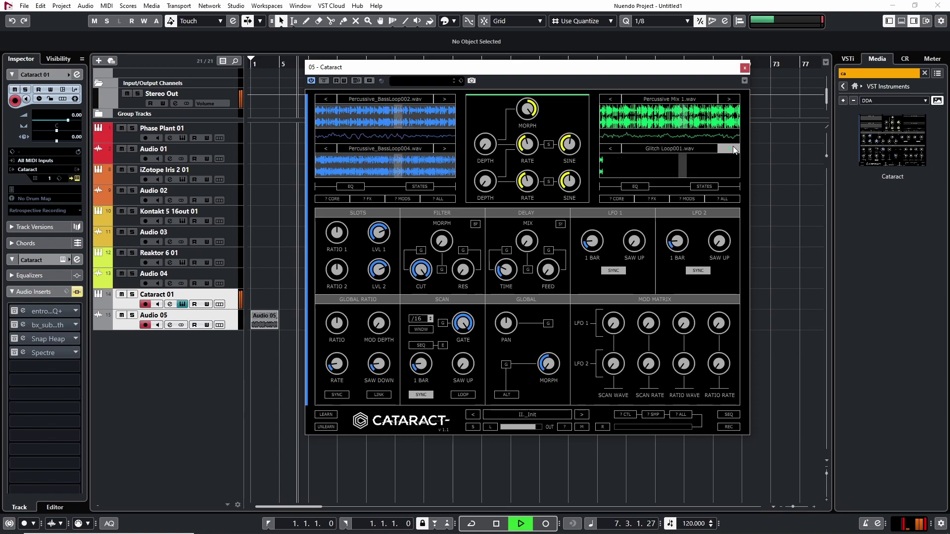
{"action": "left_click", "coordinate": [732, 100]}
{"action": "left_click", "coordinate": [616, 100]}
{"action": "left_click", "coordinate": [615, 99]}
{"action": "left_click", "coordinate": [610, 149]}
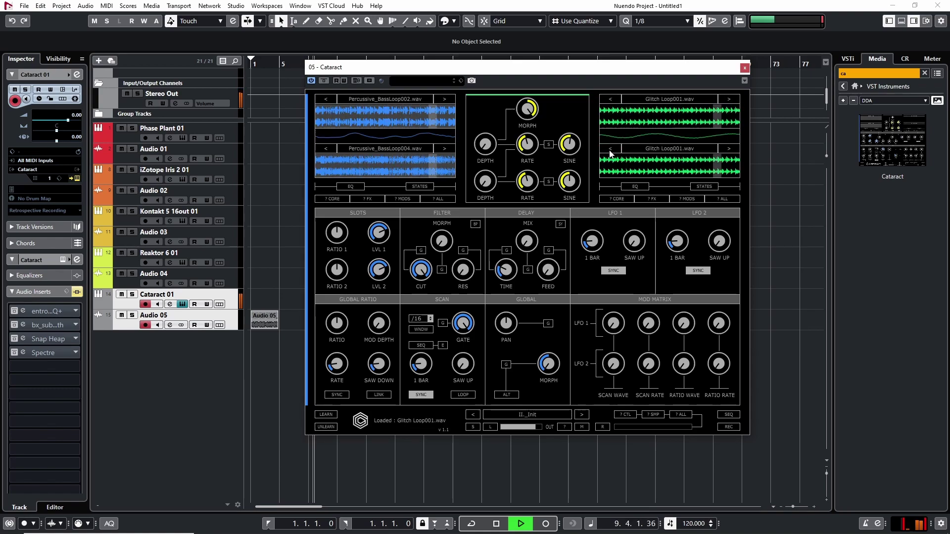
{"action": "left_click", "coordinate": [610, 150]}
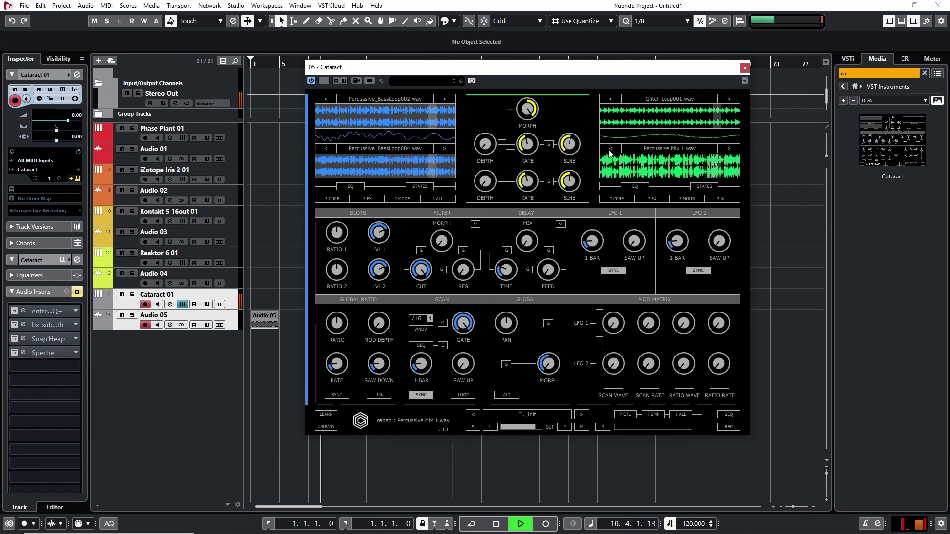
{"action": "left_click", "coordinate": [736, 100]}
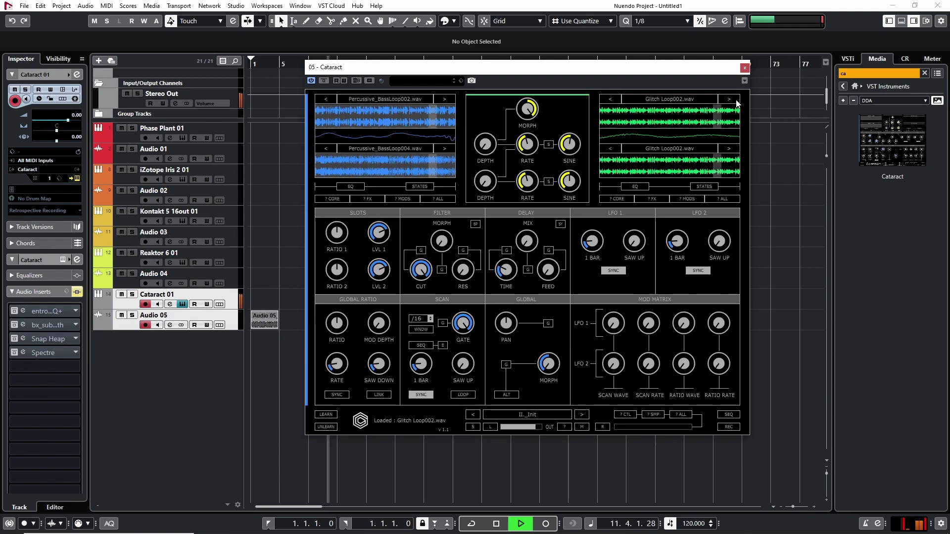
{"action": "left_click", "coordinate": [736, 100]}
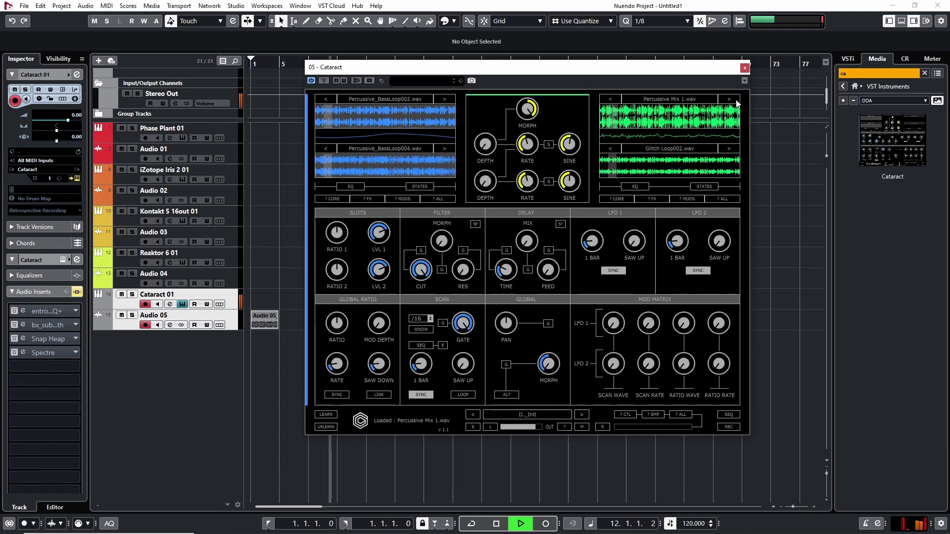
Show the green side's controls, raise the randomization amount to about 30 %, and randomize all controls and samples several times.
{"action": "left_click", "coordinate": [728, 200]}
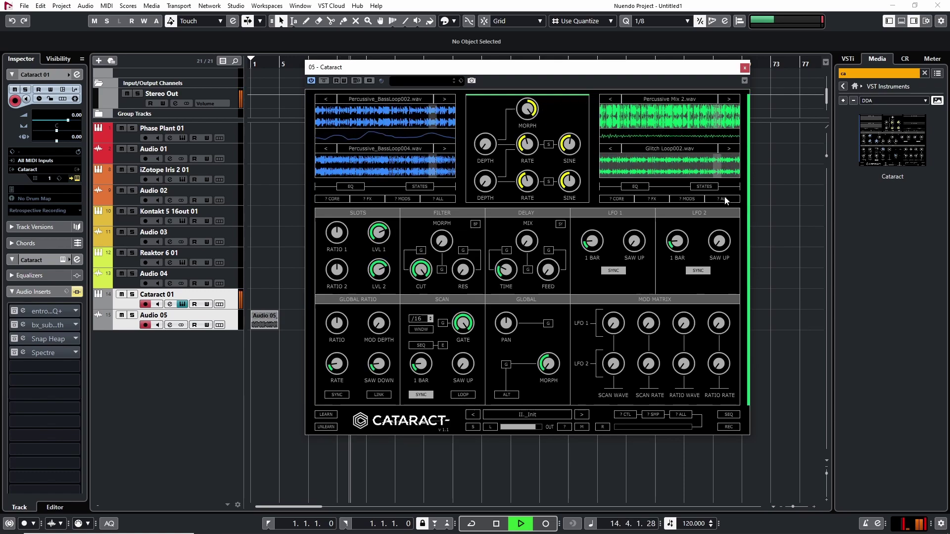
{"action": "left_click", "coordinate": [603, 426]}
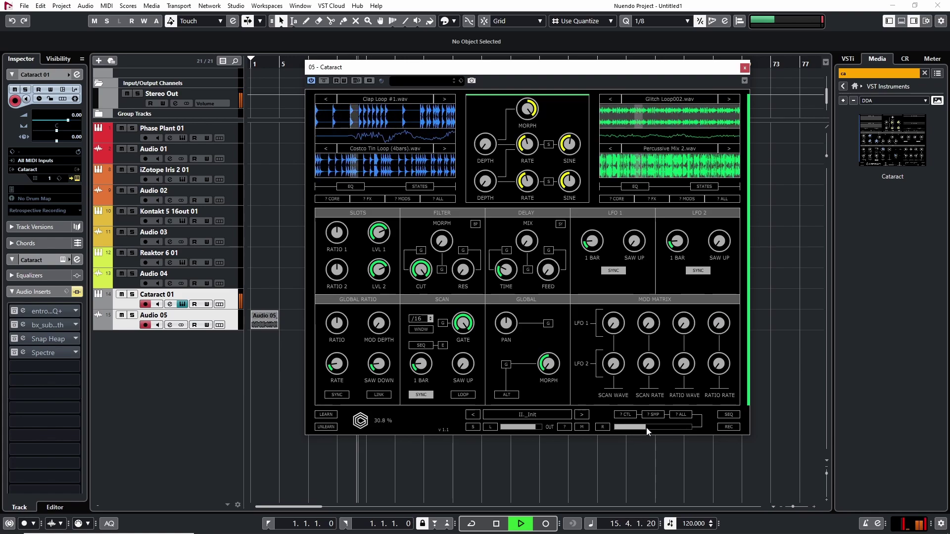
{"action": "left_click", "coordinate": [682, 414]}
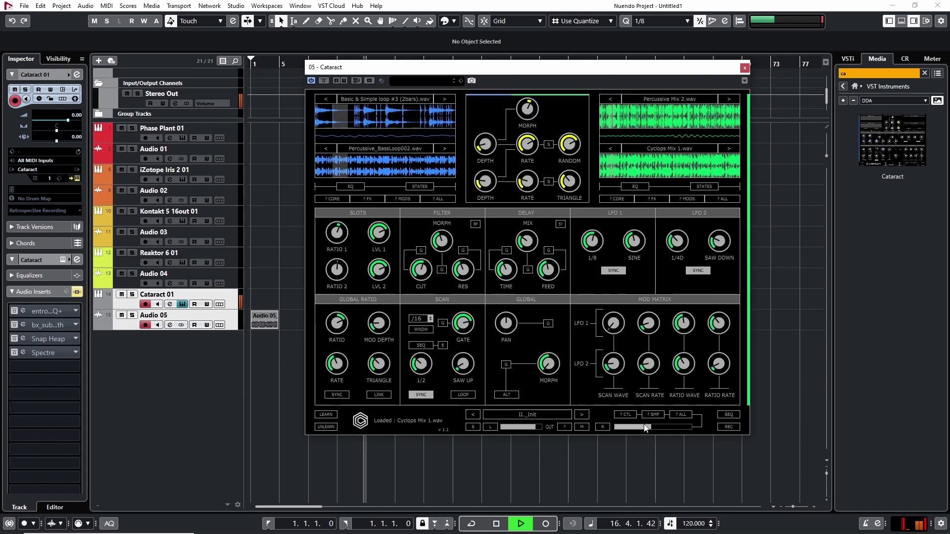
{"action": "left_click", "coordinate": [684, 416]}
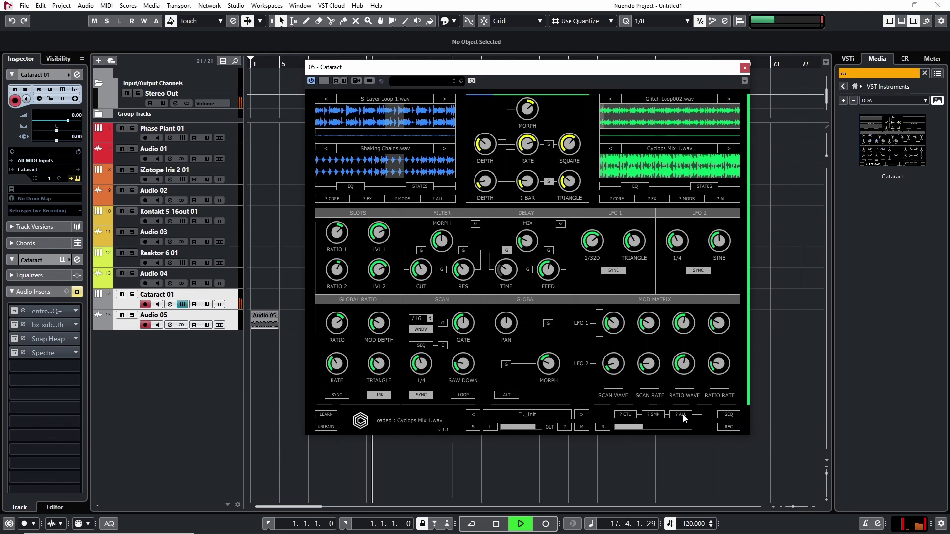
{"action": "left_click", "coordinate": [682, 414]}
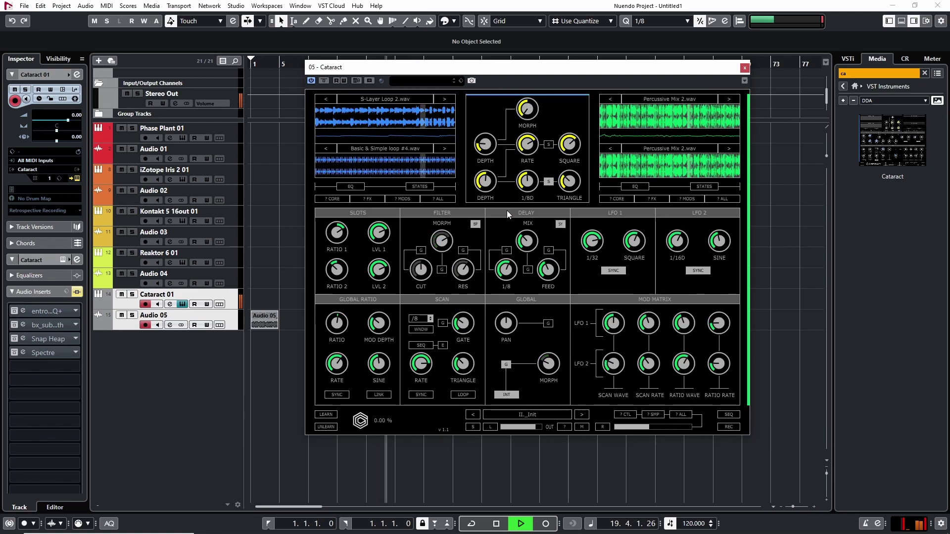
Set Morph to its centre and the upper Morph modulation Depth to maximum, listen to the result, and stop playback.
{"action": "left_click_drag", "start_coordinate": [525, 114], "coordinate": [523, 99]}
{"action": "left_click_drag", "start_coordinate": [519, 145], "coordinate": [484, 164]}
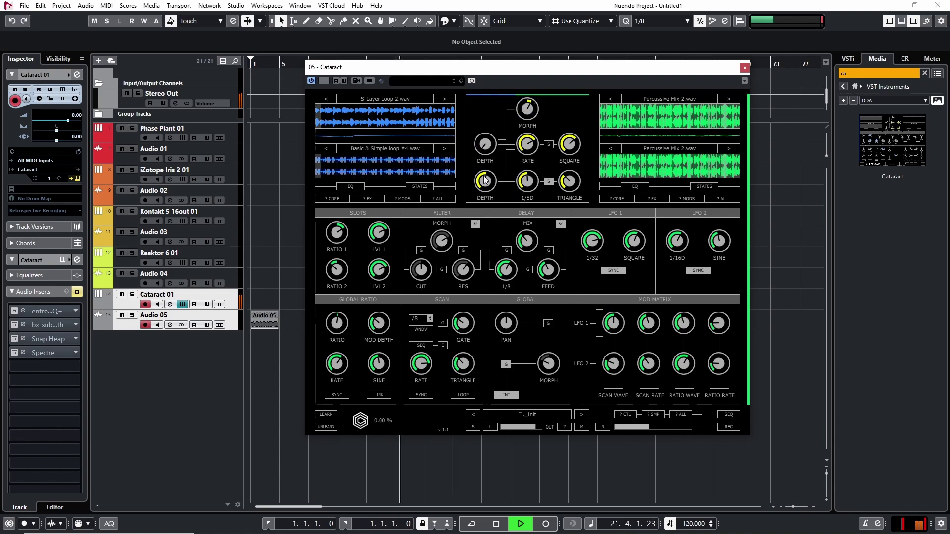
{"action": "mouse_move", "coordinate": [530, 124]}
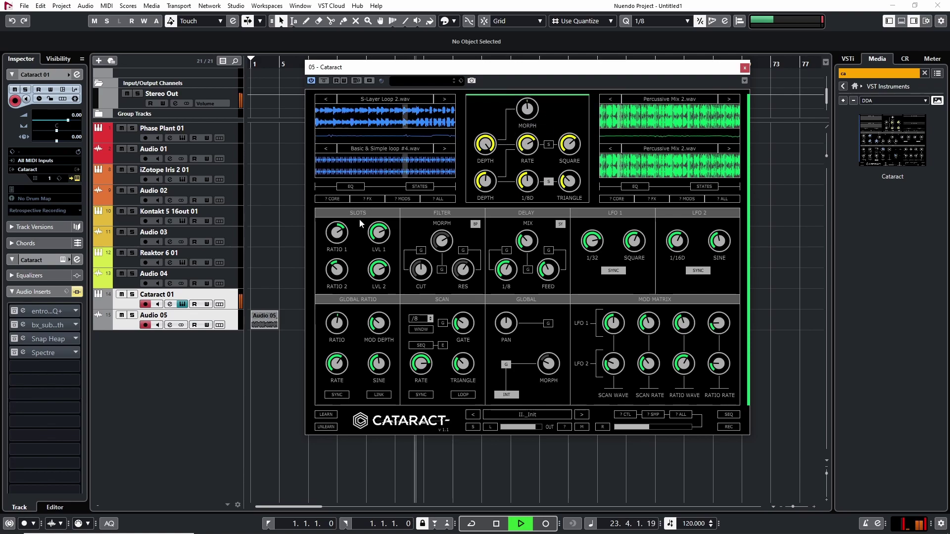
{"action": "key", "text": "space"}
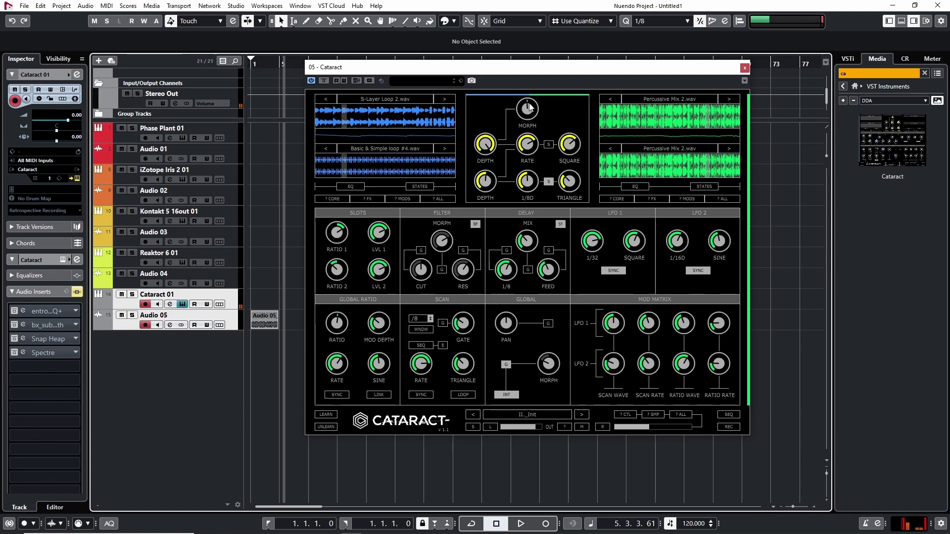
Lower the upper Morph modulation Depth to 0 % during playback and randomize all controls and samples again.
{"action": "key", "text": "space"}
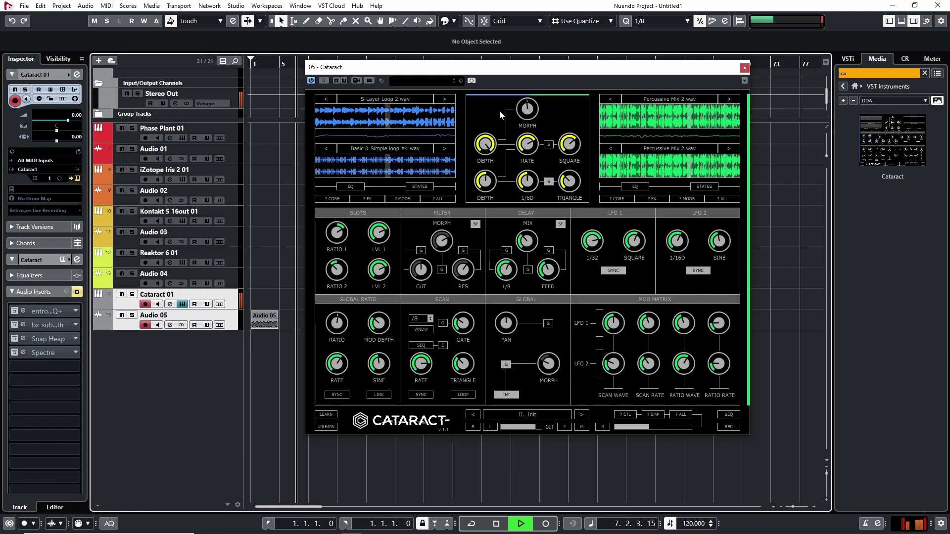
{"action": "left_click", "coordinate": [527, 110]}
{"action": "left_click_drag", "start_coordinate": [485, 148], "coordinate": [474, 280]}
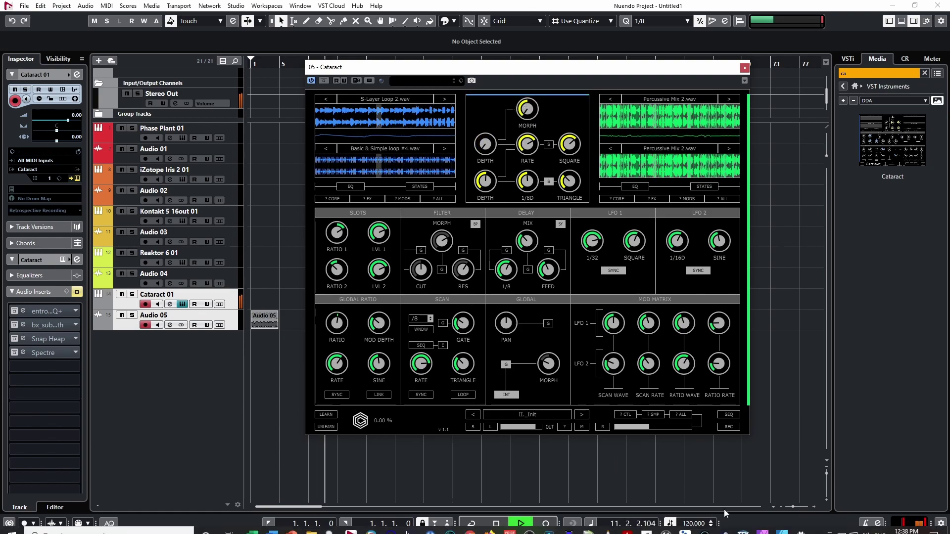
{"action": "left_click", "coordinate": [677, 414]}
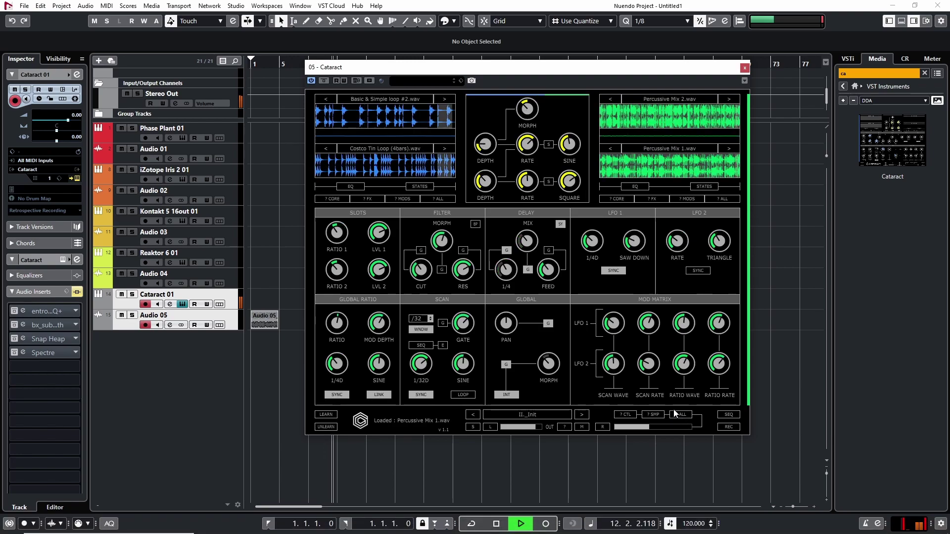
Randomize all Cataract controls and samples twice more, listen to the result, and stop playback.
{"action": "left_click", "coordinate": [684, 415]}
{"action": "left_click", "coordinate": [687, 416]}
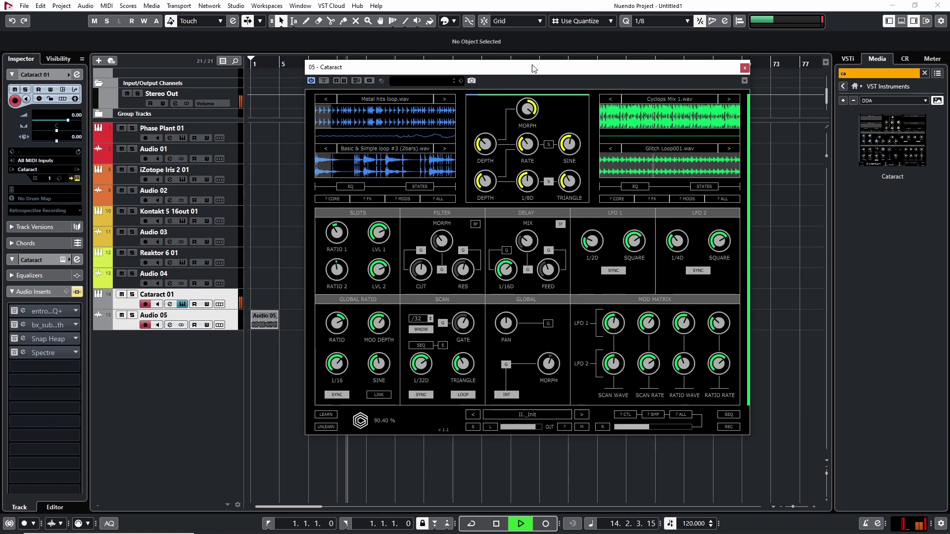
{"action": "mouse_move", "coordinate": [529, 161]}
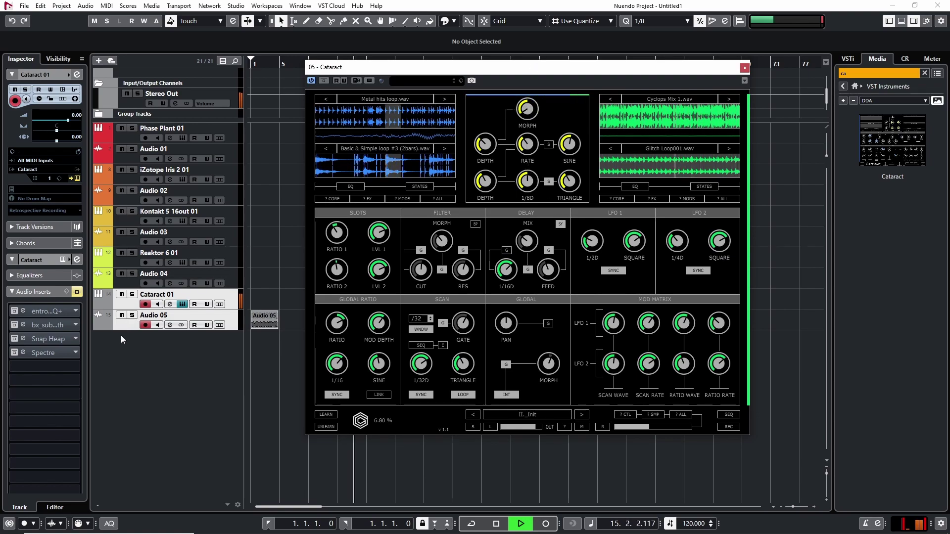
{"action": "key", "text": "space"}
Activate and open entropyEQ+ on the Cataract 01 track, try entropy at 100 % during playback, set it to -100 %, and stop playback.
{"action": "left_click", "coordinate": [289, 63]}
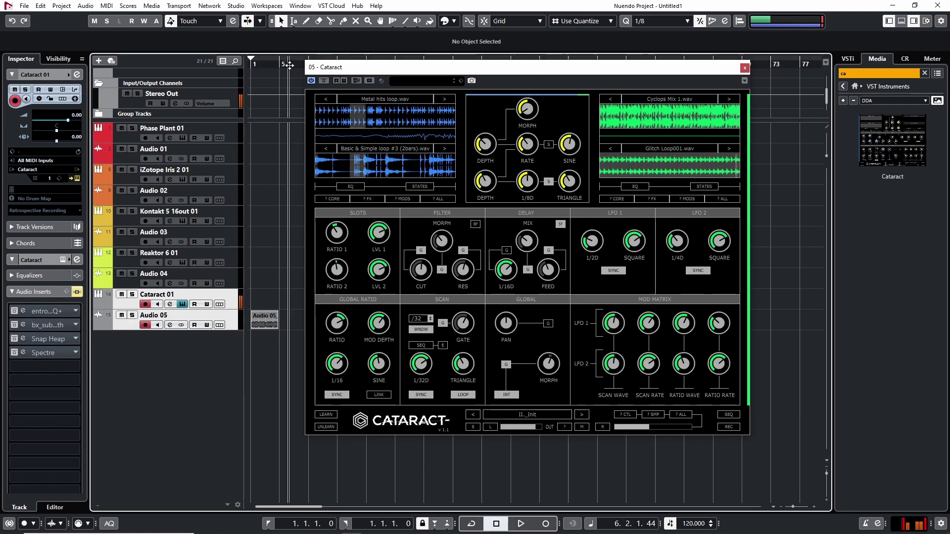
{"action": "left_click", "coordinate": [23, 316]}
{"action": "left_click", "coordinate": [22, 311]}
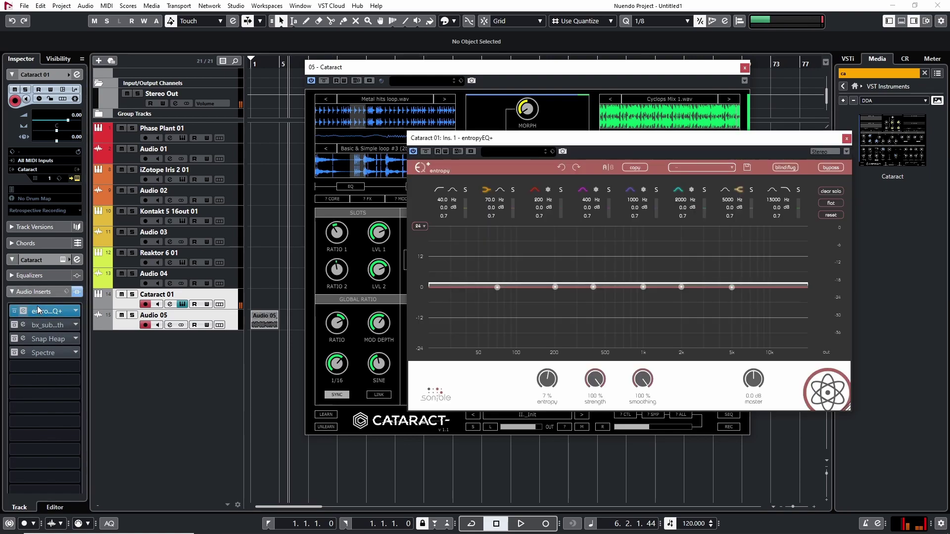
{"action": "key", "text": "space"}
{"action": "left_click_drag", "start_coordinate": [550, 343], "coordinate": [552, 310]}
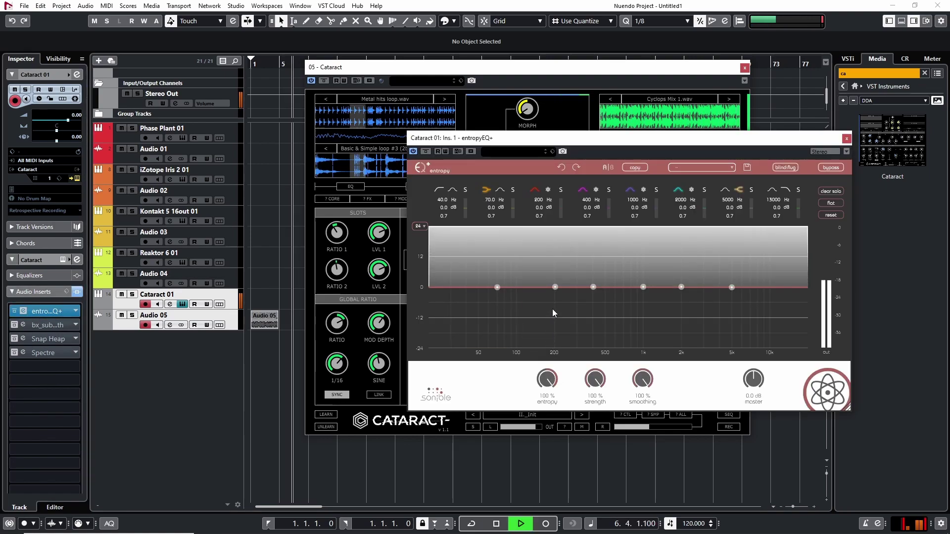
{"action": "left_click_drag", "start_coordinate": [550, 379], "coordinate": [550, 530]}
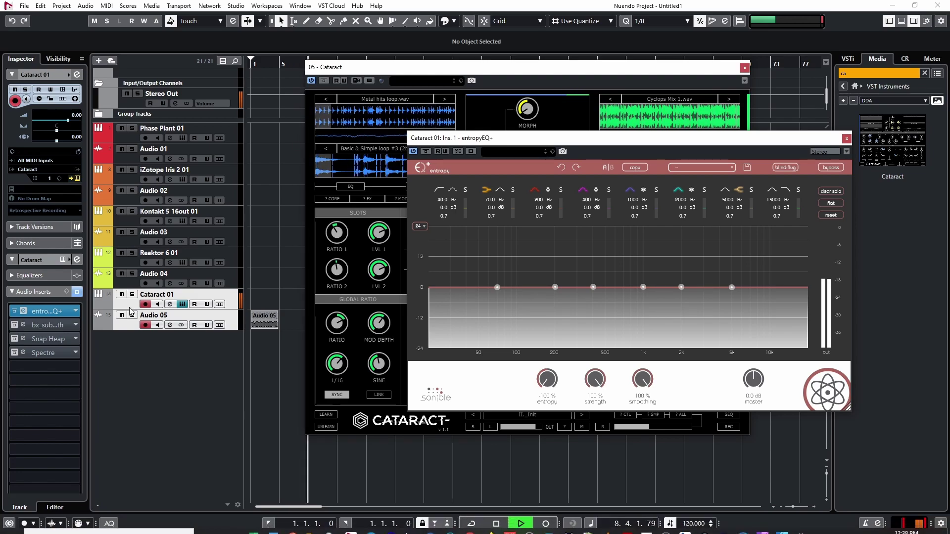
{"action": "left_click", "coordinate": [846, 139]}
{"action": "key", "text": "space"}
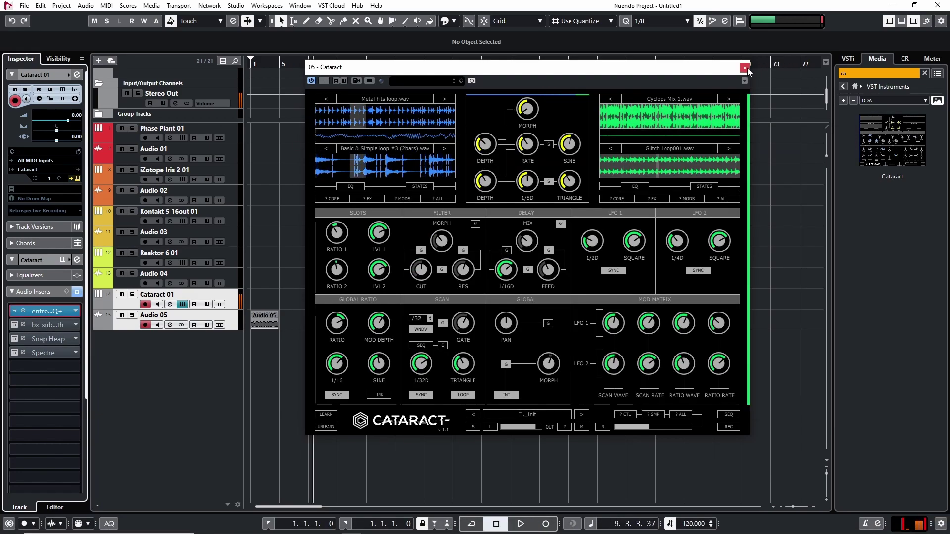
Close the Cataract editor, place the playhead at bar 5, and record about three bars of its output onto Audio 05.
{"action": "left_click", "coordinate": [745, 67]}
{"action": "left_click", "coordinate": [281, 62]}
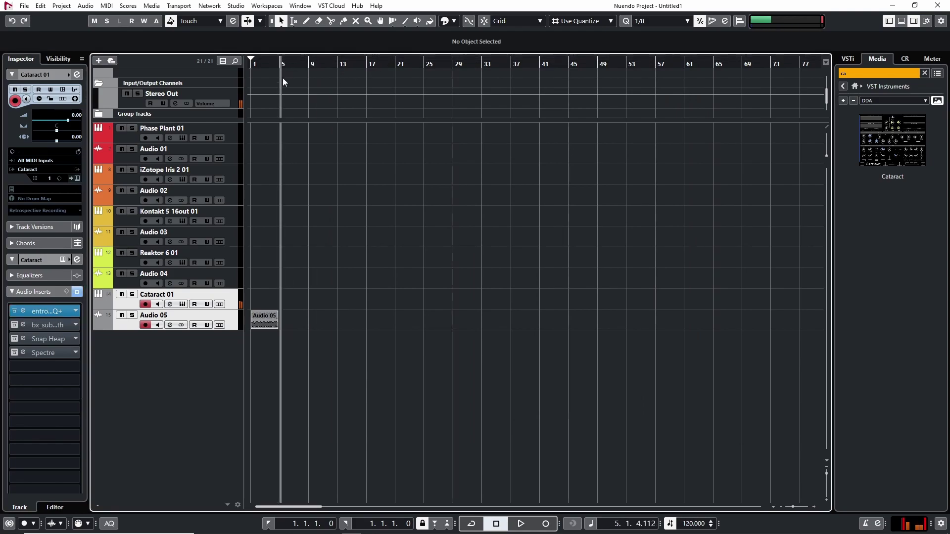
{"action": "key", "text": "KP_Multiply"}
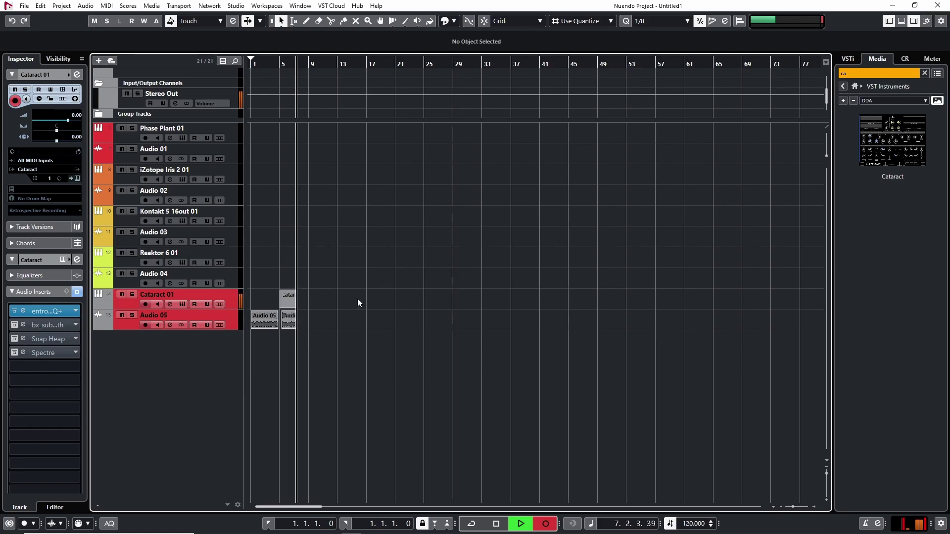
{"action": "key", "text": "space"}
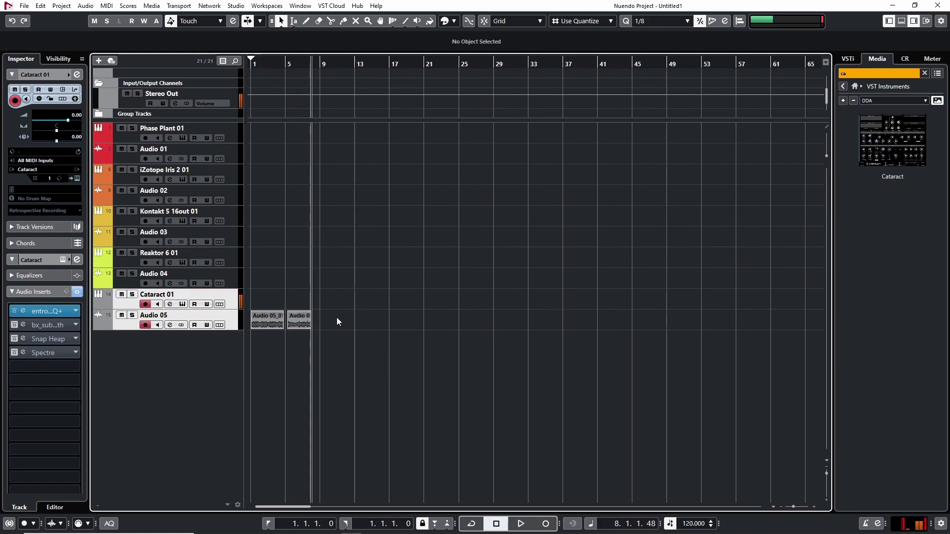
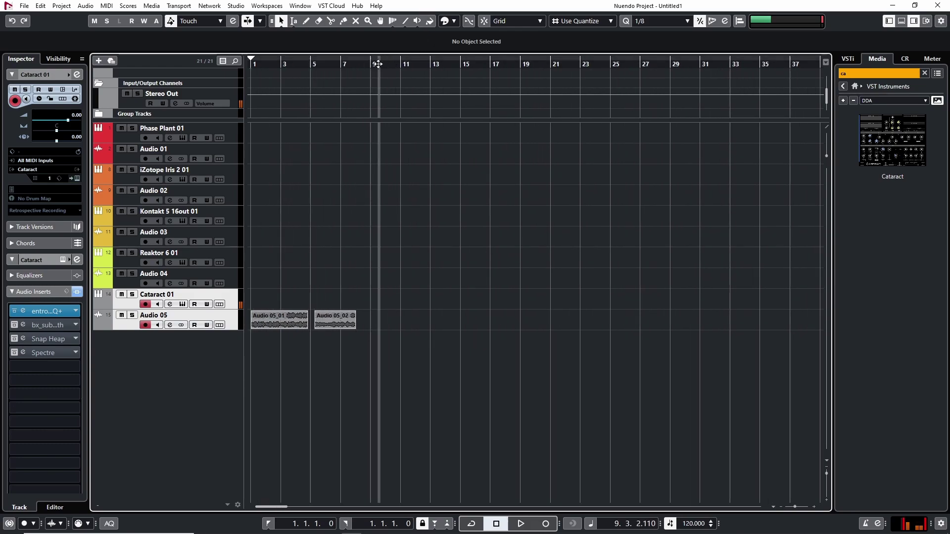
Reopen the Cataract editor and load SFX_Glitch_Misc008.wav into the upper green slot and SFX_Glitch_Misc017.wav into the lower one.
{"action": "left_click", "coordinate": [77, 179]}
{"action": "mouse_move", "coordinate": [519, 69]}
{"action": "left_mouse_down"}
{"action": "mouse_move", "coordinate": [521, 79]}
{"action": "mouse_move", "coordinate": [534, 73]}
{"action": "left_mouse_up"}
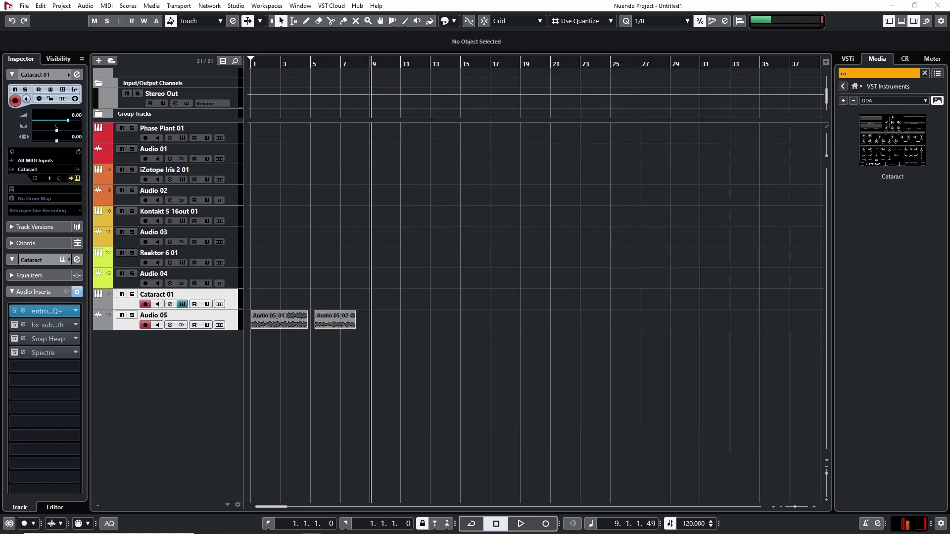
{"action": "left_click", "coordinate": [629, 230]}
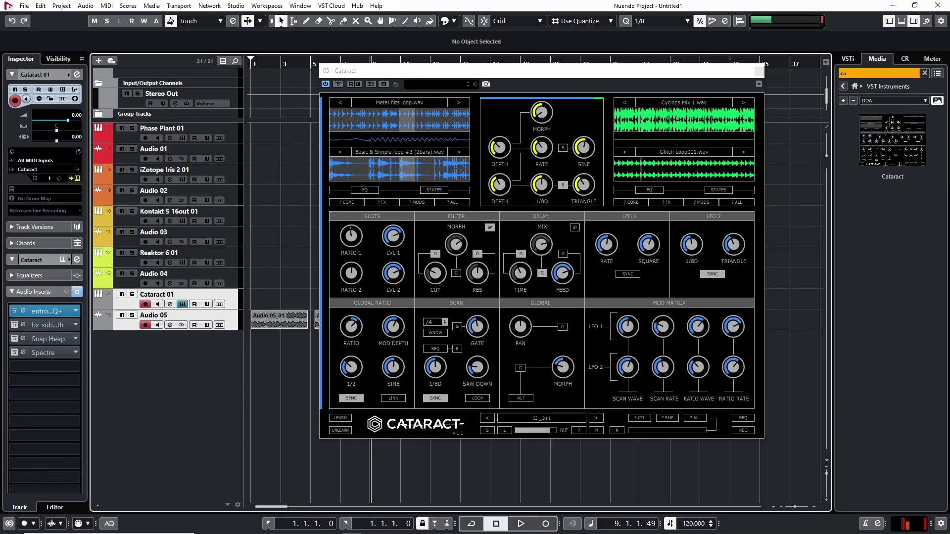
{"action": "key", "text": "alt+Tab"}
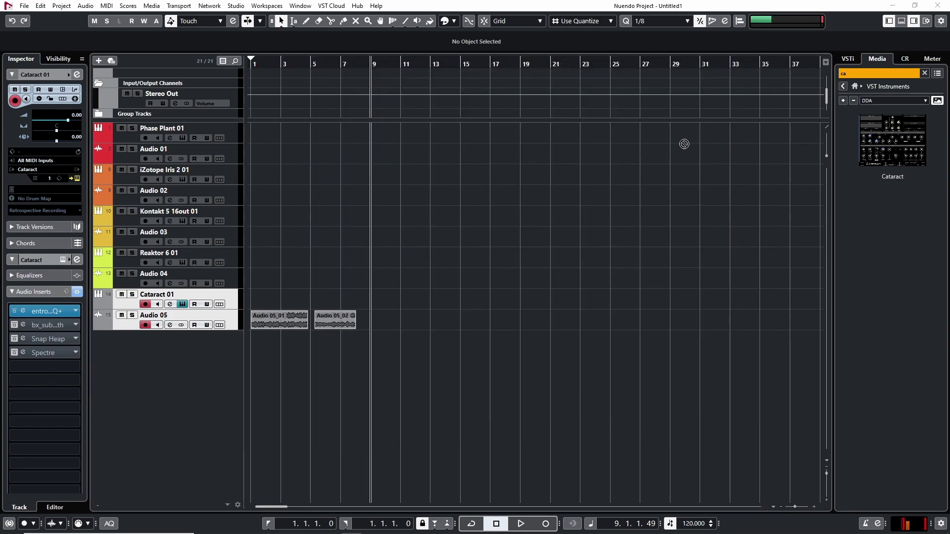
{"action": "key", "text": "alt+Tab"}
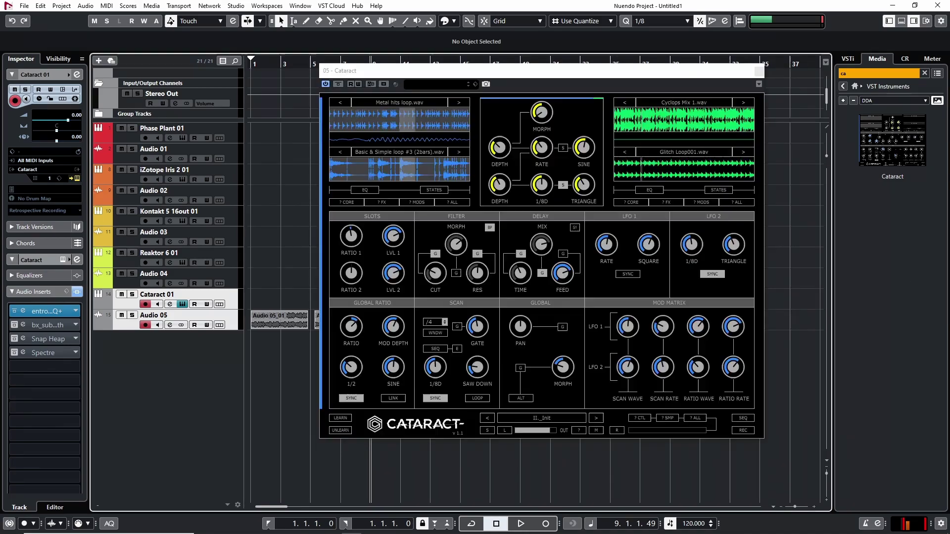
{"action": "left_click_drag", "start_coordinate": [685, 144], "coordinate": [683, 126]}
{"action": "key", "text": "alt+Tab"}
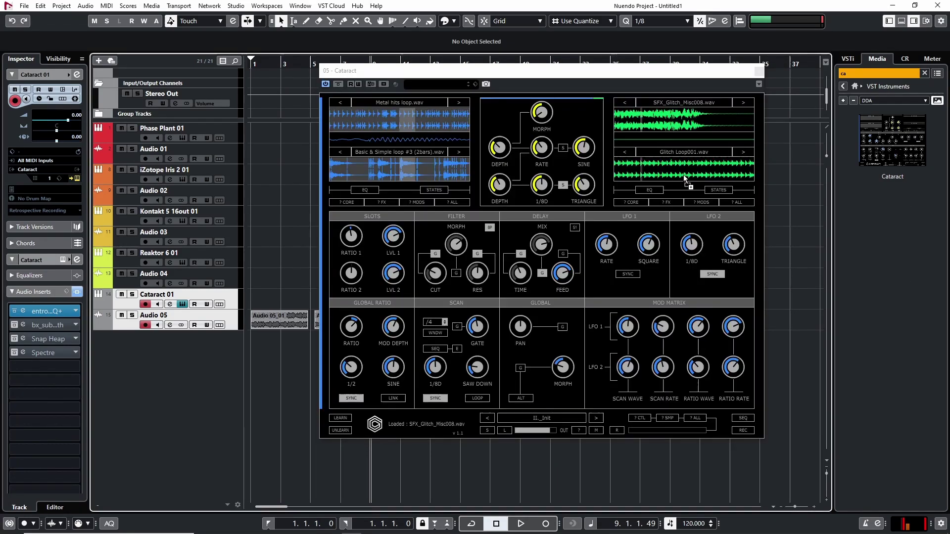
{"action": "left_click_drag", "start_coordinate": [684, 174], "coordinate": [681, 171]}
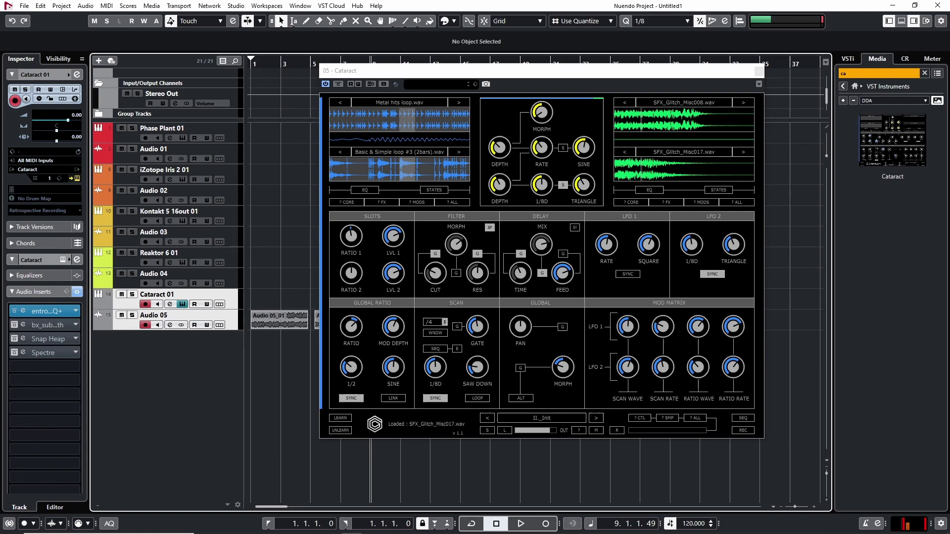
Load SFX_Magic_Spell_Cast_Sound010.wav into the upper blue slot and Snapshot_03.wav into the lower blue slot.
{"action": "key", "text": "alt+Tab"}
{"action": "key", "text": "alt+Tab"}
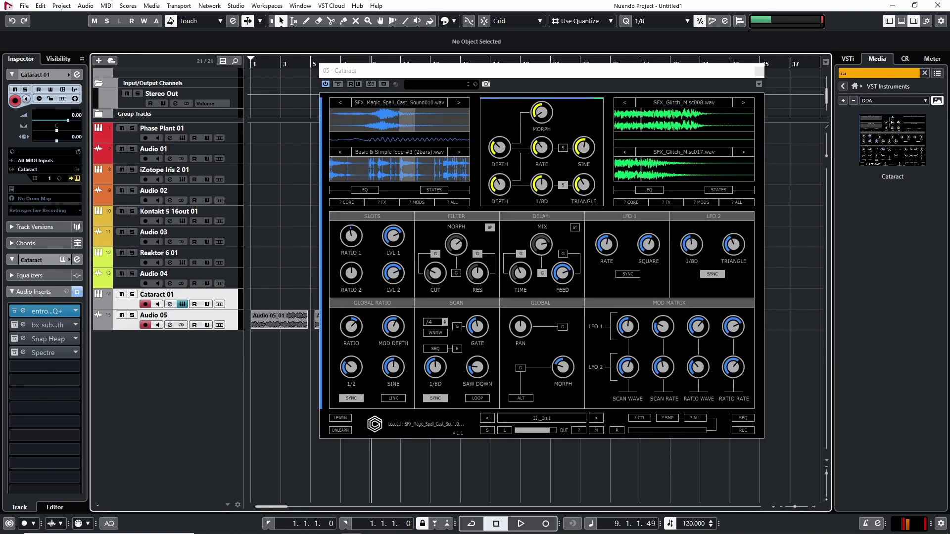
{"action": "left_click_drag", "start_coordinate": [428, 162], "coordinate": [376, 160]}
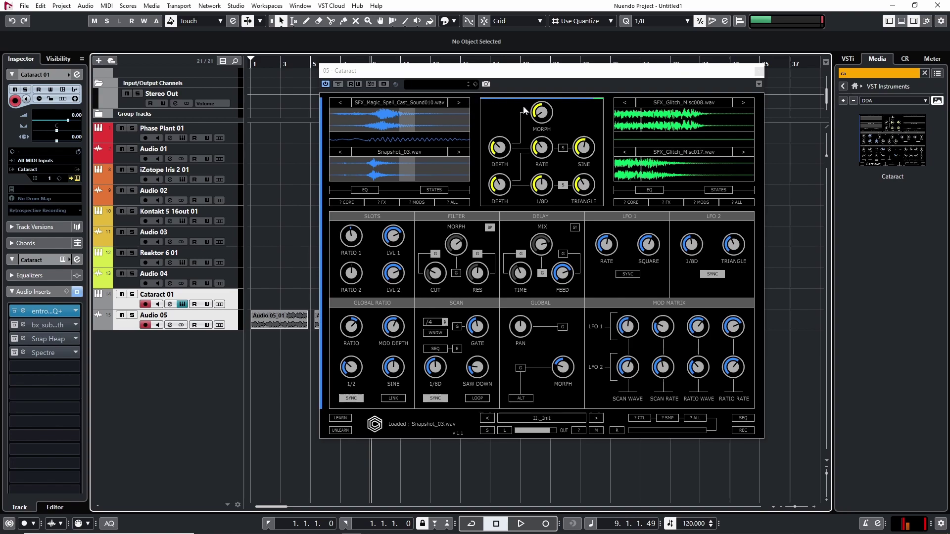
Raise the randomization amount to about 60 % and then about 90 %, randomizing all controls and samples at each level during playback.
{"action": "left_click_drag", "start_coordinate": [660, 431], "coordinate": [689, 427]}
{"action": "left_click", "coordinate": [709, 420]}
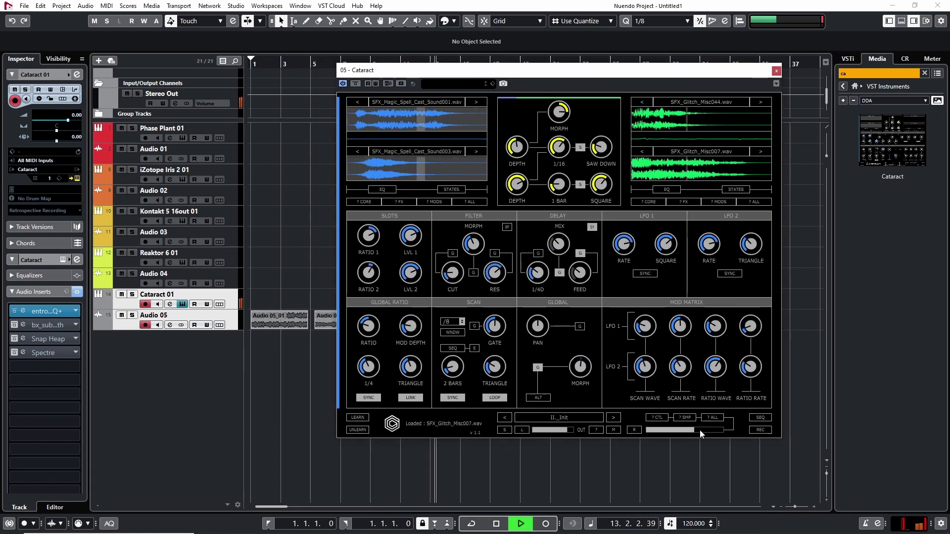
{"action": "left_click_drag", "start_coordinate": [699, 431], "coordinate": [710, 420]}
{"action": "left_click", "coordinate": [711, 420]}
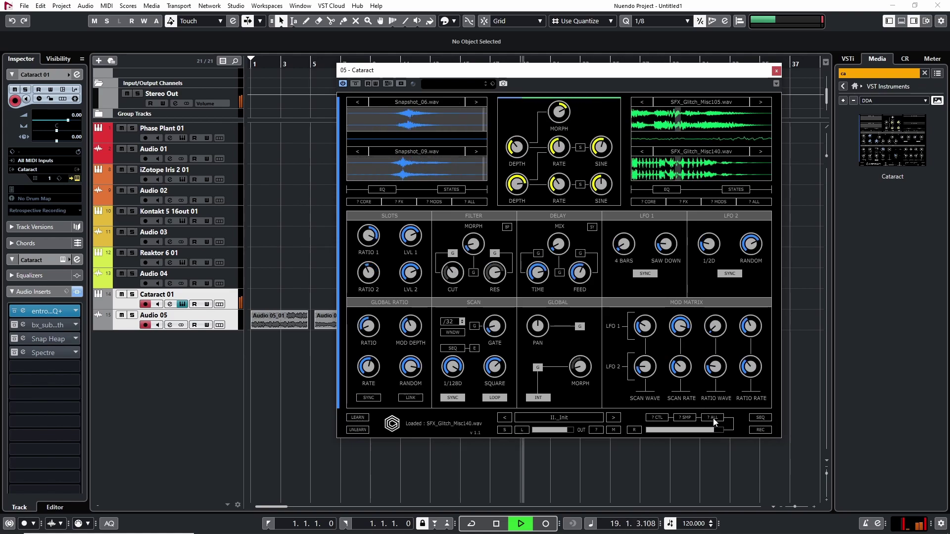
{"action": "left_click", "coordinate": [714, 417]}
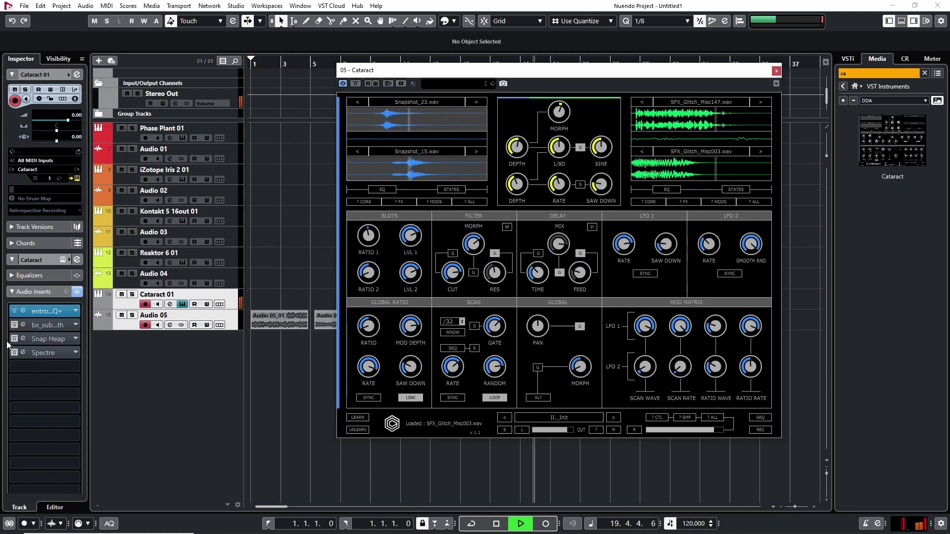
Add the OTT compressor to the first empty insert slot of the Cataract 01 track and adjust it.
{"action": "left_click", "coordinate": [52, 370]}
{"action": "type", "text": "ott"}
{"action": "key", "text": "Return"}
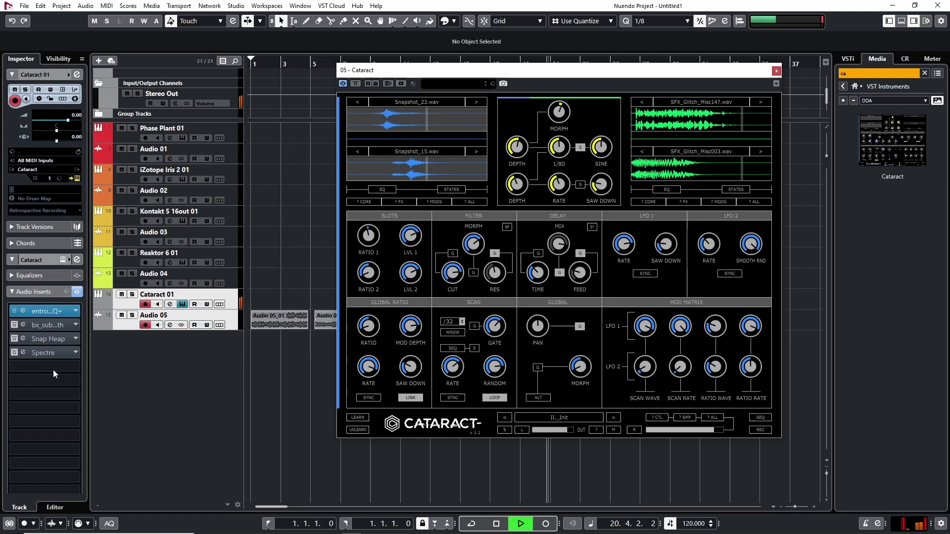
{"action": "left_click_drag", "start_coordinate": [523, 252], "coordinate": [521, 278]}
Randomize all controls and samples several times with OTT active, listen to each variation, and close the Cataract editor.
{"action": "left_click", "coordinate": [717, 418]}
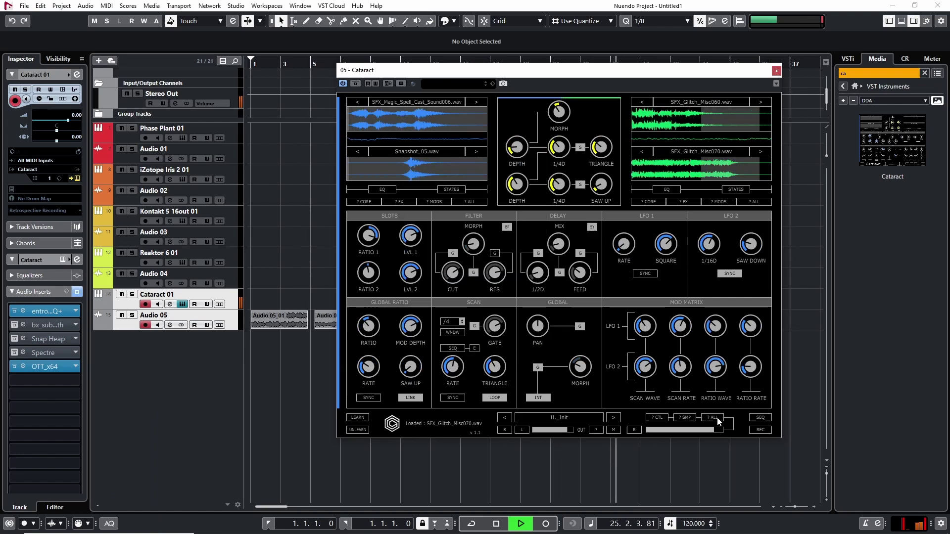
{"action": "left_click", "coordinate": [717, 418]}
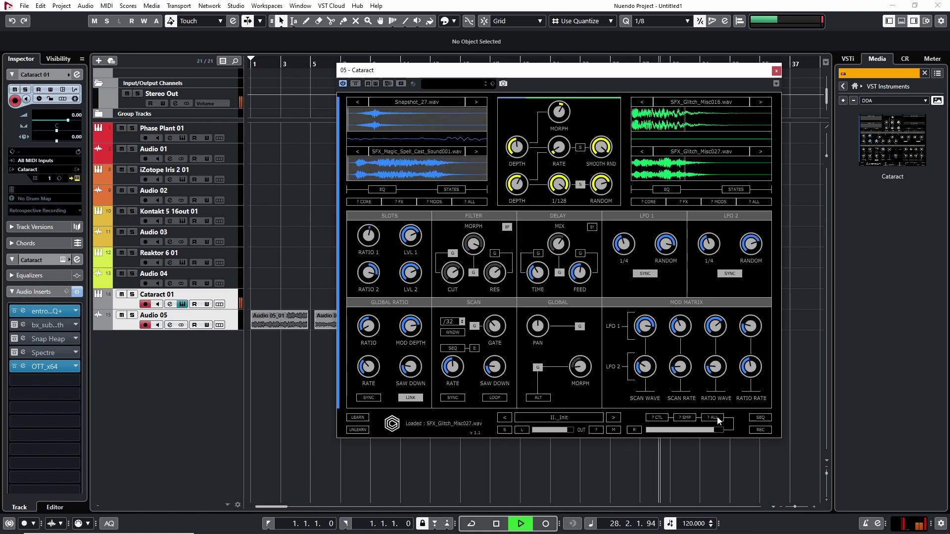
{"action": "left_click", "coordinate": [717, 419]}
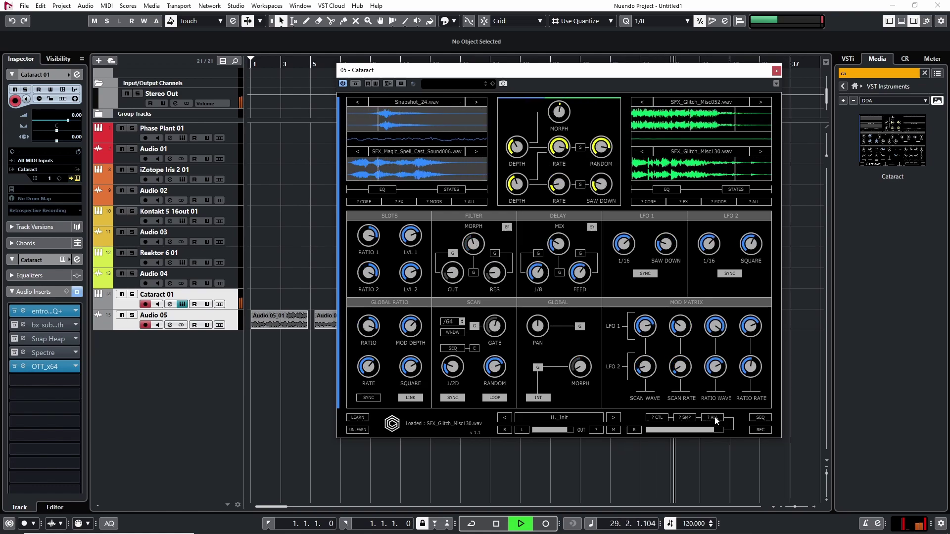
{"action": "left_click", "coordinate": [716, 418]}
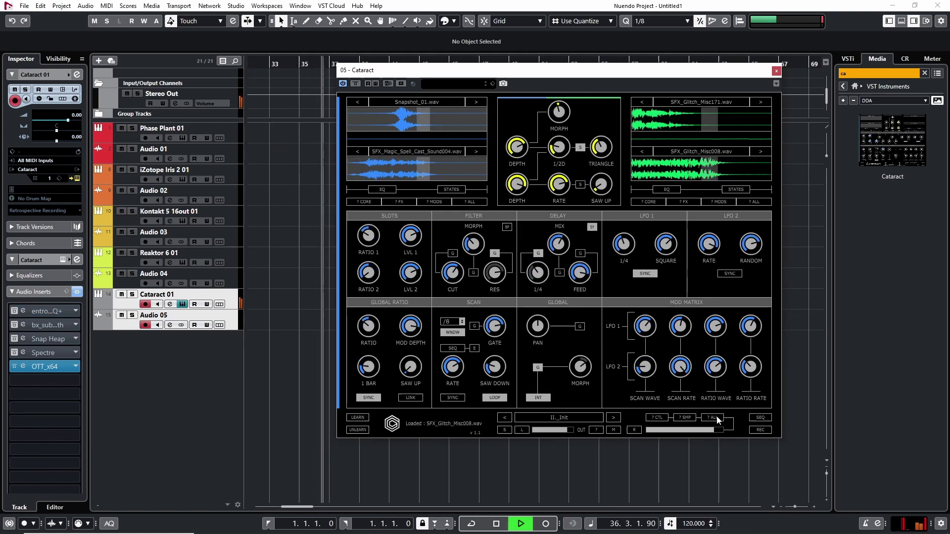
{"action": "left_click", "coordinate": [716, 418]}
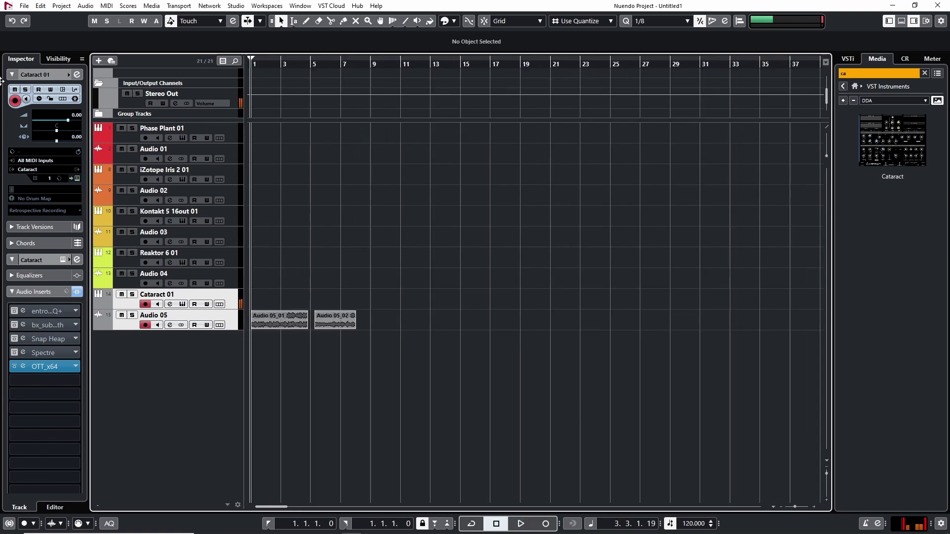
Place the playhead at about bar 8, just after the second recorded clip on Audio 05.
{"action": "left_click_drag", "start_coordinate": [257, 111], "coordinate": [446, 122]}
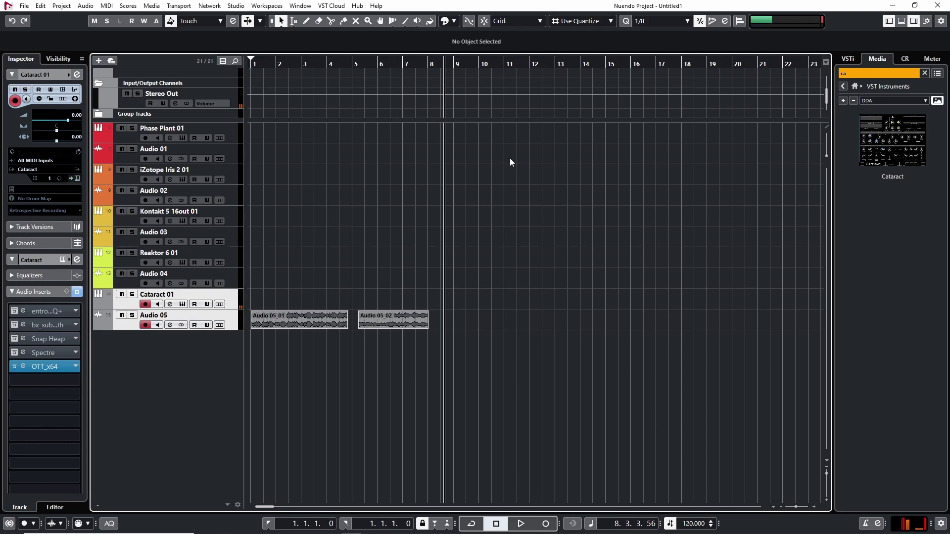
{"action": "key", "text": "h"}
{"action": "key", "text": "g"}
{"action": "key", "text": "g"}
{"action": "left_click", "coordinate": [439, 65]}
{"action": "left_click", "coordinate": [408, 64]}
{"action": "key", "text": "g"}
{"action": "key", "text": "h"}
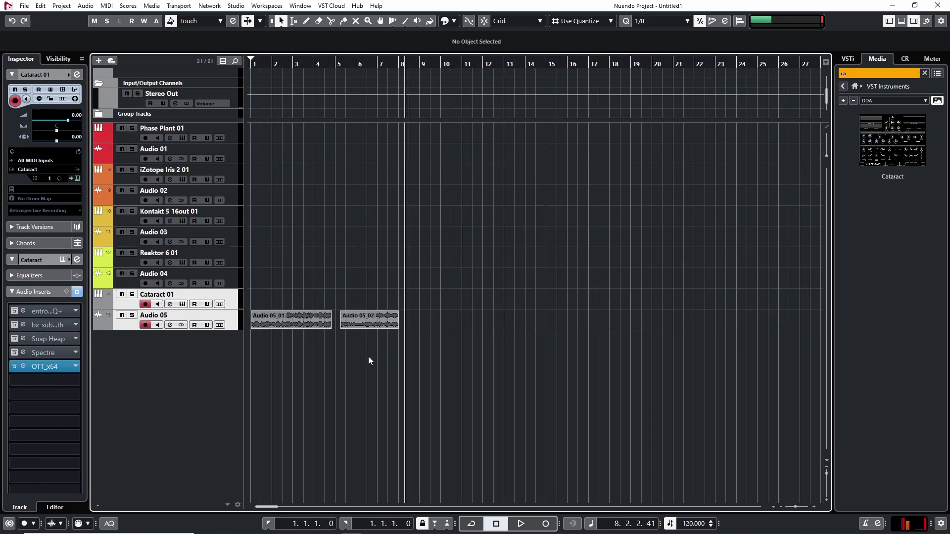
{"action": "key", "text": "h"}
{"action": "key", "text": "g"}
{"action": "key", "text": "g"}
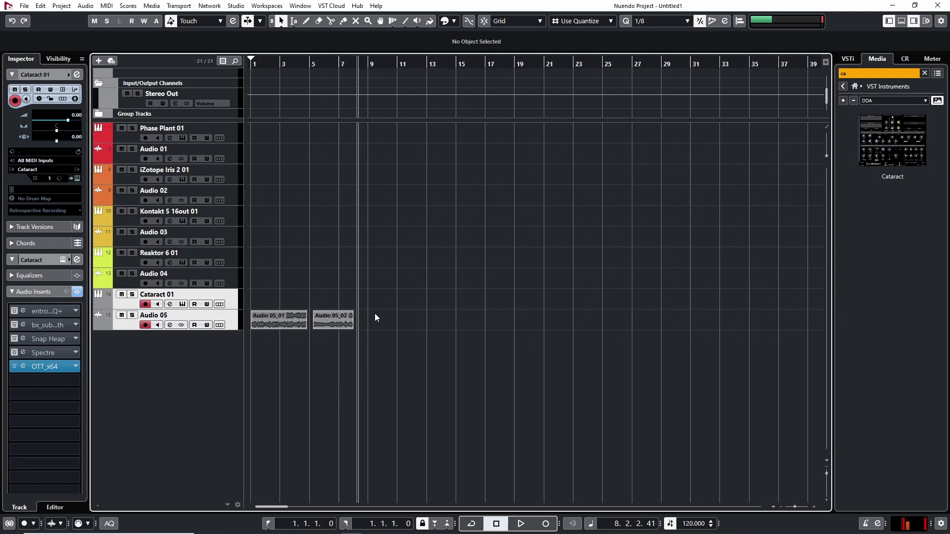
{"action": "key", "text": "h"}
{"action": "key", "text": "h"}
{"action": "key", "text": "h"}
{"action": "key", "text": "h"}
{"action": "key", "text": "g"}
{"action": "key", "text": "g"}
{"action": "key", "text": "g"}
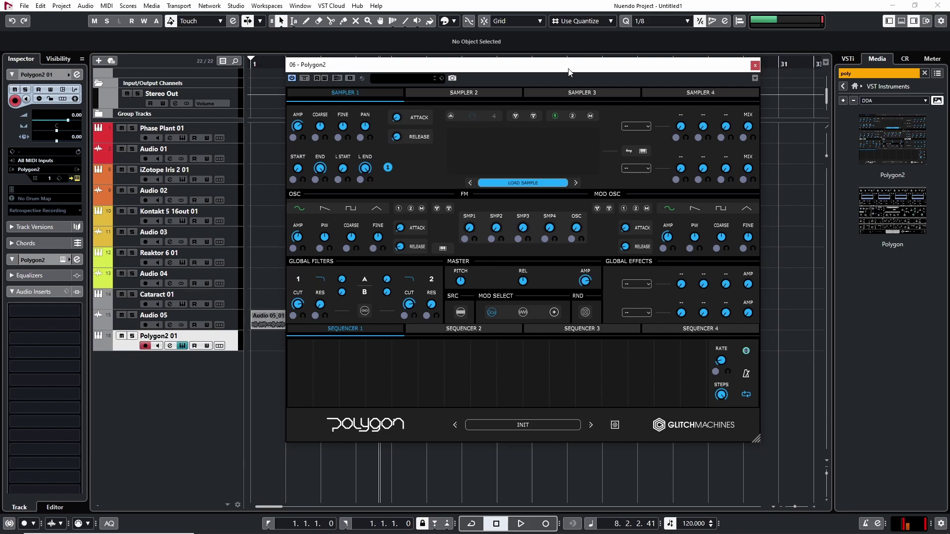
Look through Polygon2's sampler pages, return to Sampler 1, and switch away from the plugin window.
{"action": "left_click_drag", "start_coordinate": [568, 72], "coordinate": [563, 88]}
{"action": "left_click", "coordinate": [529, 107]}
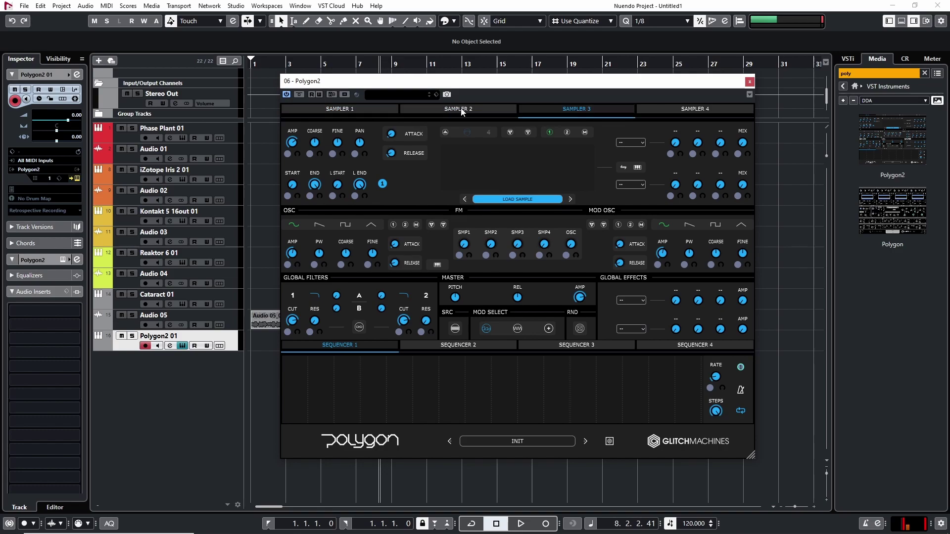
{"action": "left_click", "coordinate": [370, 109]}
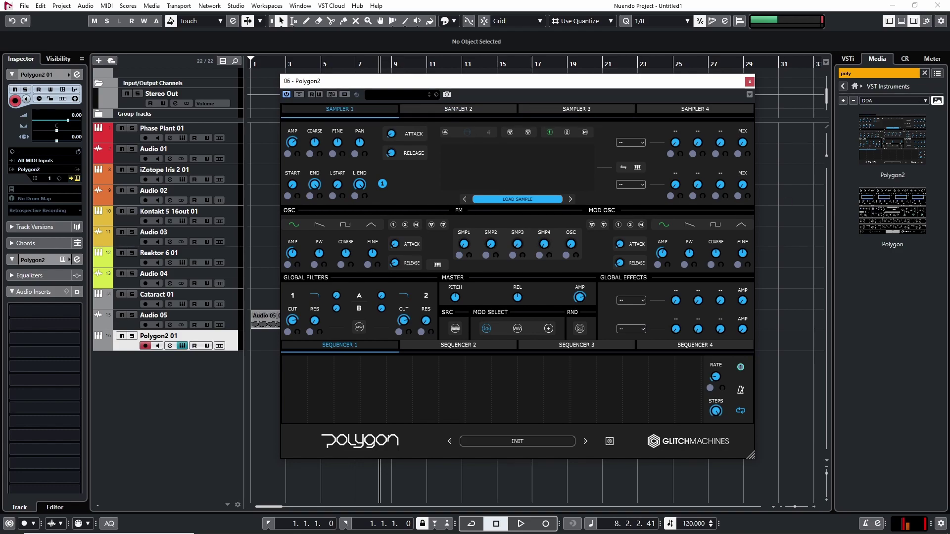
{"action": "key", "text": "alt+Tab"}
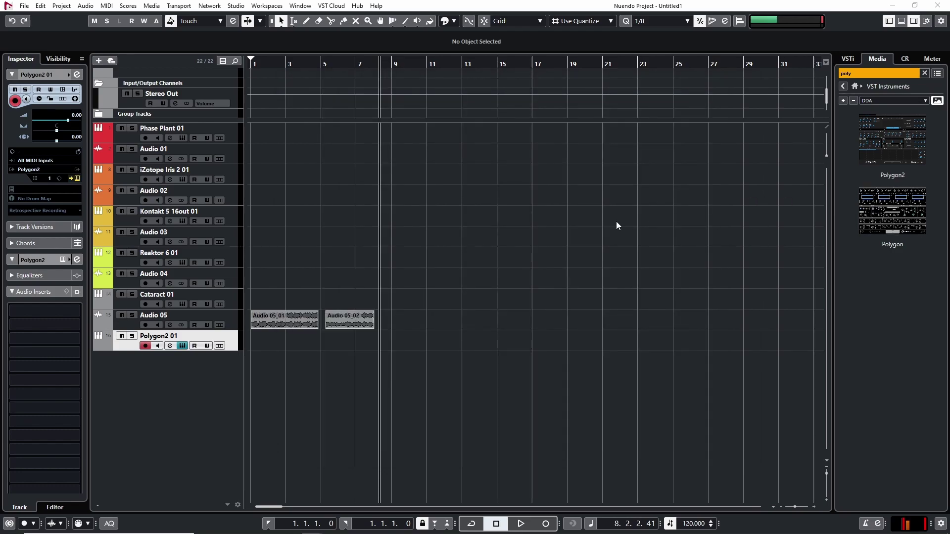
Load the sample Snapshot_02 into Polygon2's Sampler 1 and Snapshot_07 into Sampler 2 from the file browser.
{"action": "key", "text": "alt+Tab"}
{"action": "key", "text": "alt+Tab"}
{"action": "key", "text": "alt+Tab"}
{"action": "left_click_drag", "start_coordinate": [488, 188], "coordinate": [541, 184]}
{"action": "left_click", "coordinate": [454, 111]}
{"action": "key", "text": "alt+Tab"}
{"action": "key", "text": "alt+Tab"}
Load SFX_Magic_Spell_Cast_Sound005 into Sampler 3 and SFX_Magic_Spell_Cast_Sound008 into Sampler 4.
{"action": "left_click", "coordinate": [598, 107]}
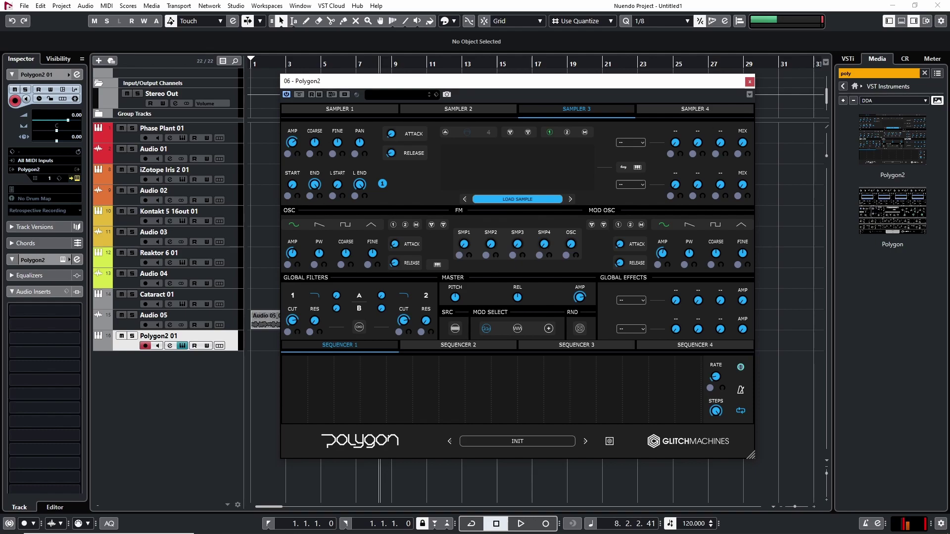
{"action": "left_click_drag", "start_coordinate": [598, 107], "coordinate": [545, 165]}
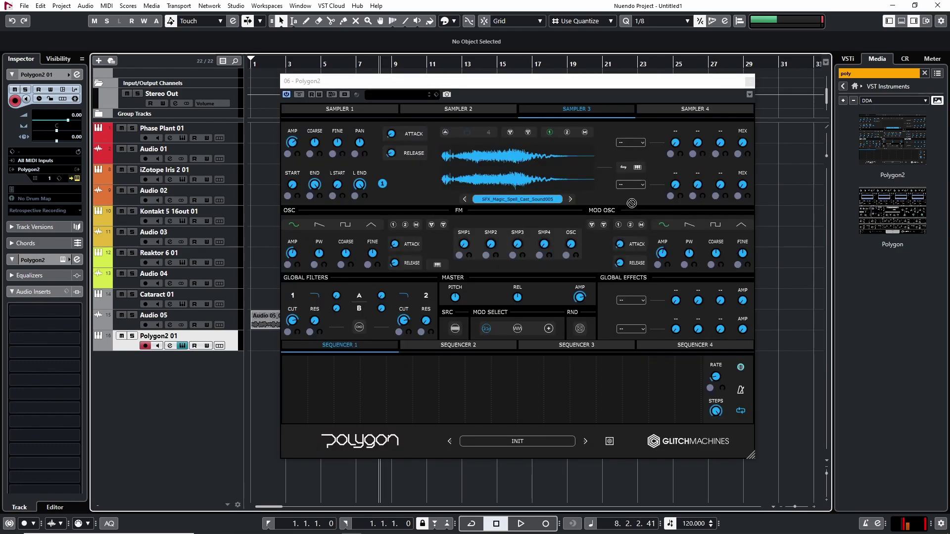
{"action": "left_click", "coordinate": [683, 110]}
{"action": "left_click_drag", "start_coordinate": [948, 149], "coordinate": [527, 150]}
Check the loaded waveform on each of the four sampler pages and return to Sampler 1.
{"action": "left_click", "coordinate": [462, 109]}
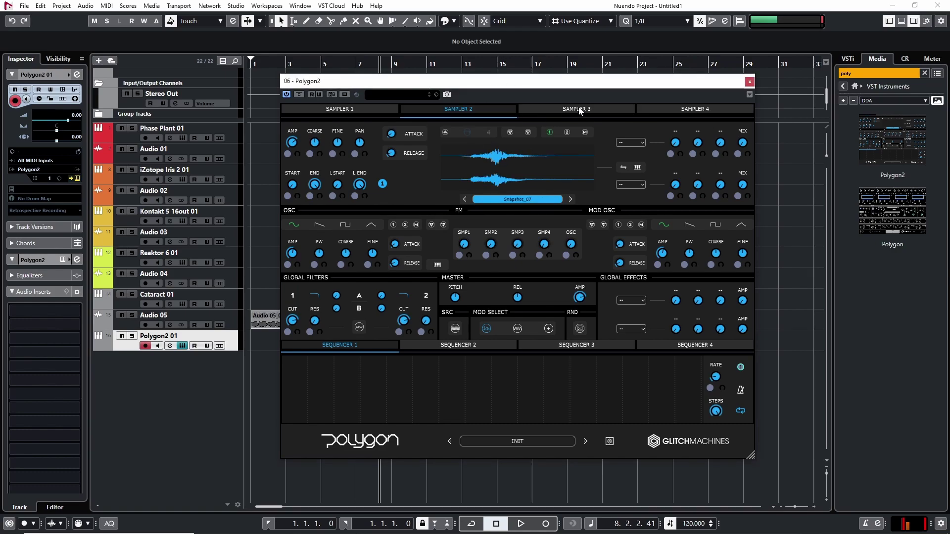
{"action": "left_click", "coordinate": [579, 110]}
{"action": "left_click", "coordinate": [342, 108]}
{"action": "left_click", "coordinate": [442, 109]}
{"action": "left_click", "coordinate": [580, 109]}
{"action": "left_click", "coordinate": [678, 109]}
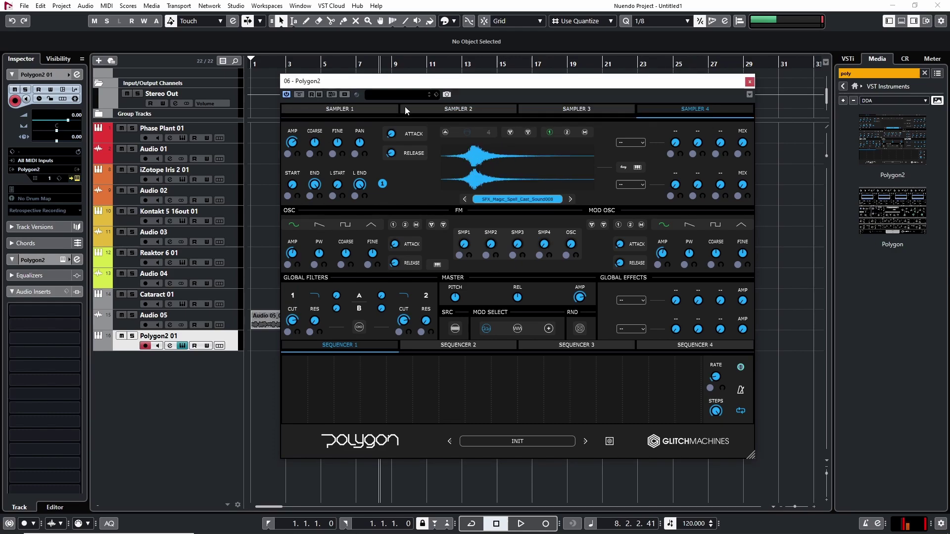
{"action": "left_click", "coordinate": [395, 108]}
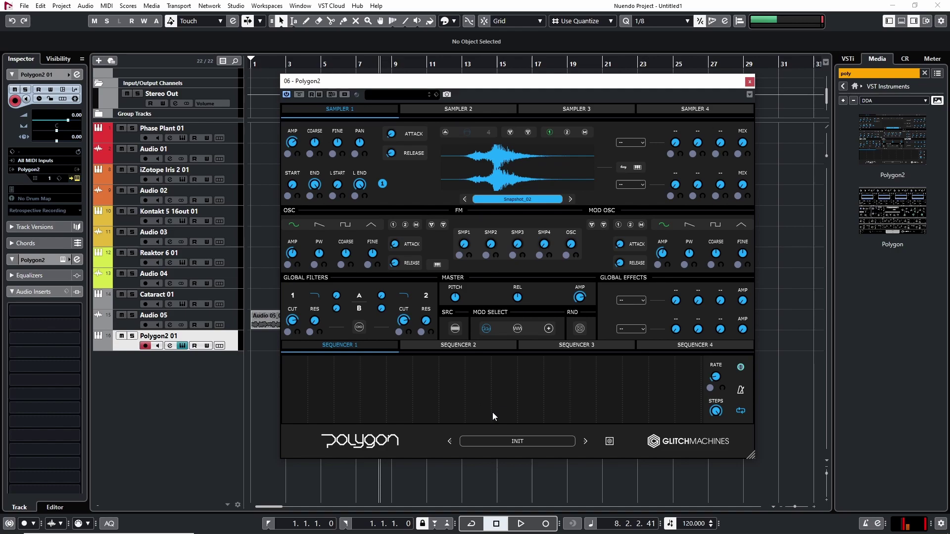
Move the Polygon2 window aside to uncover the timeline and place the playhead just after bar 9.
{"action": "key", "text": "space"}
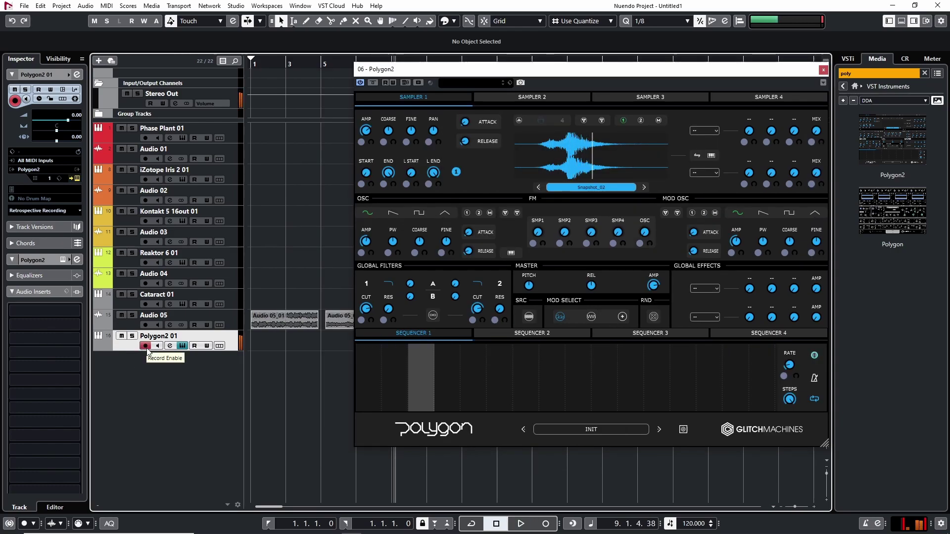
{"action": "left_click_drag", "start_coordinate": [701, 71], "coordinate": [897, 73]}
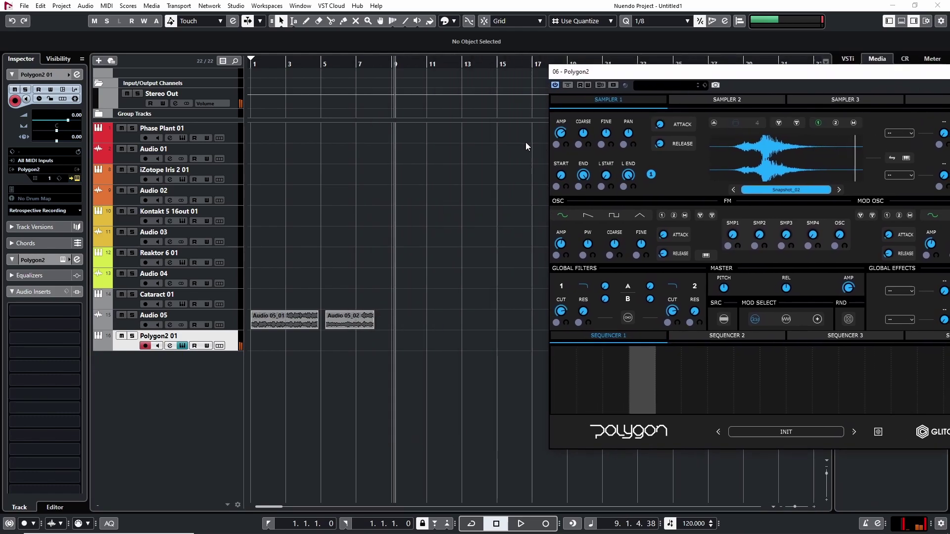
{"action": "left_click_drag", "start_coordinate": [395, 67], "coordinate": [402, 69]}
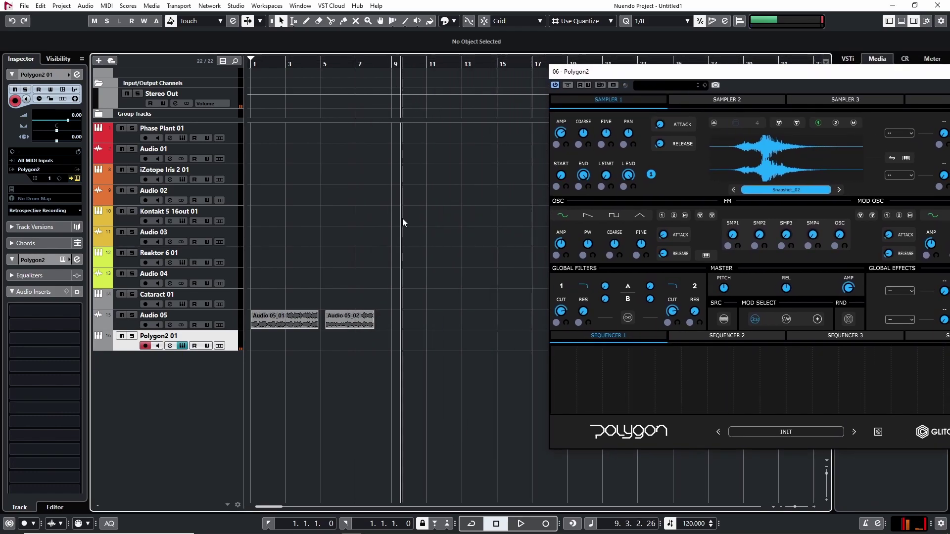
Step through the Cataract 01, Audio 05 and Polygon2 01 tracks, reselect Polygon2 01, and bring its editor back over the project.
{"action": "left_click", "coordinate": [127, 305]}
{"action": "left_click", "coordinate": [131, 323]}
{"action": "left_click", "coordinate": [154, 338]}
{"action": "left_click", "coordinate": [123, 301]}
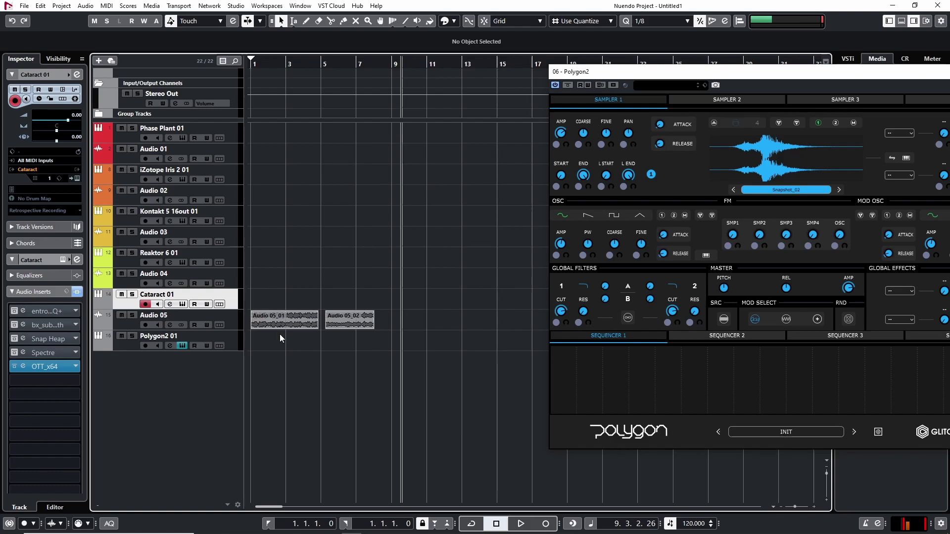
{"action": "left_click", "coordinate": [123, 348]}
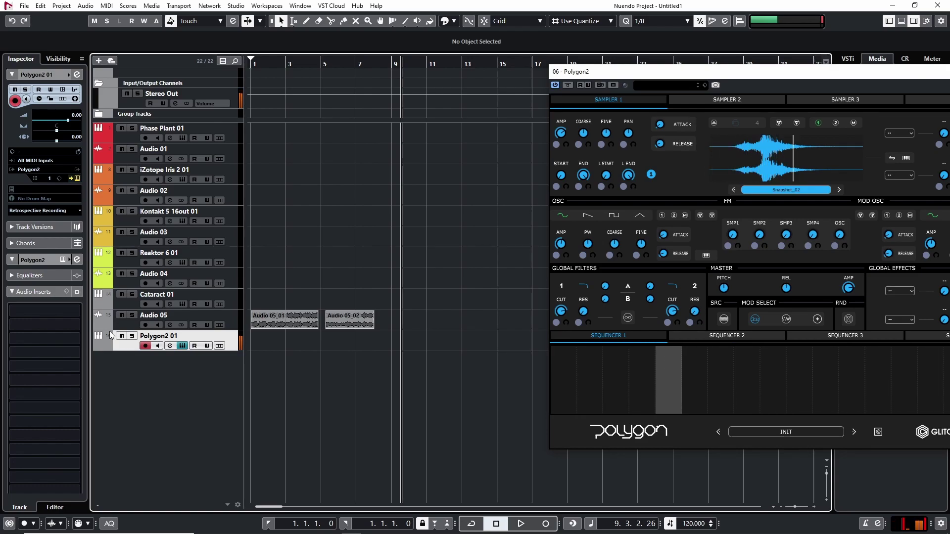
{"action": "left_click_drag", "start_coordinate": [733, 75], "coordinate": [505, 77]}
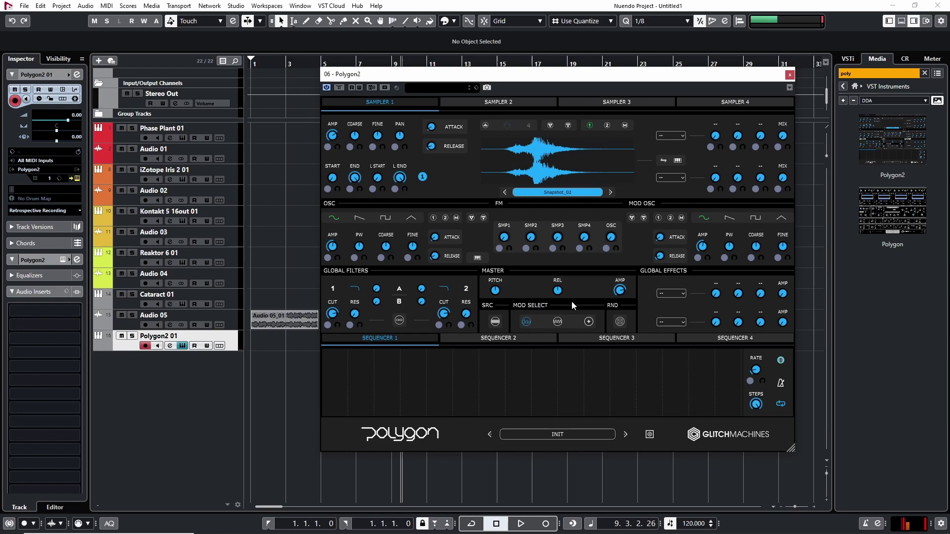
Open Polygon2's randomization options and randomize everything at 100 % several times, listening to the variations and viewing the sampler pages.
{"action": "left_click", "coordinate": [619, 322]}
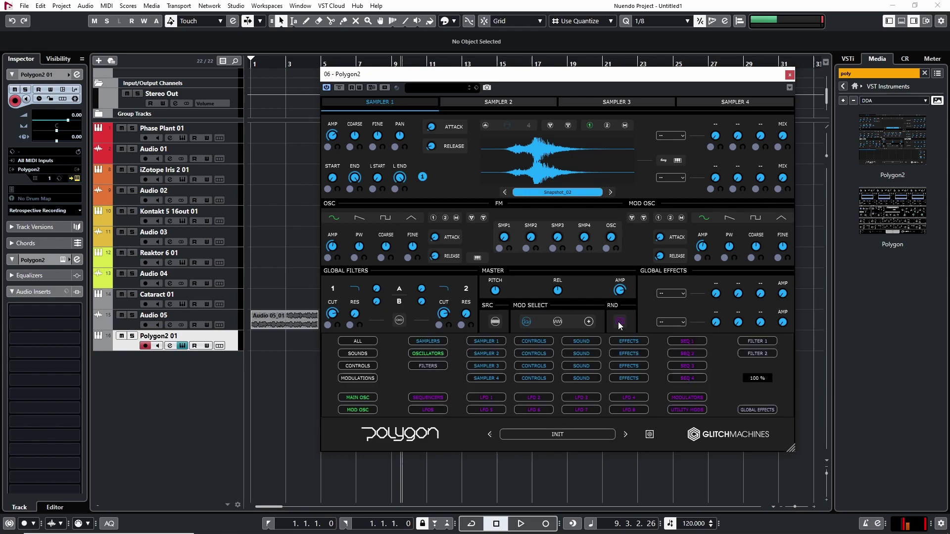
{"action": "left_click", "coordinate": [618, 322]}
{"action": "left_click", "coordinate": [620, 320]}
{"action": "left_click", "coordinate": [363, 341]}
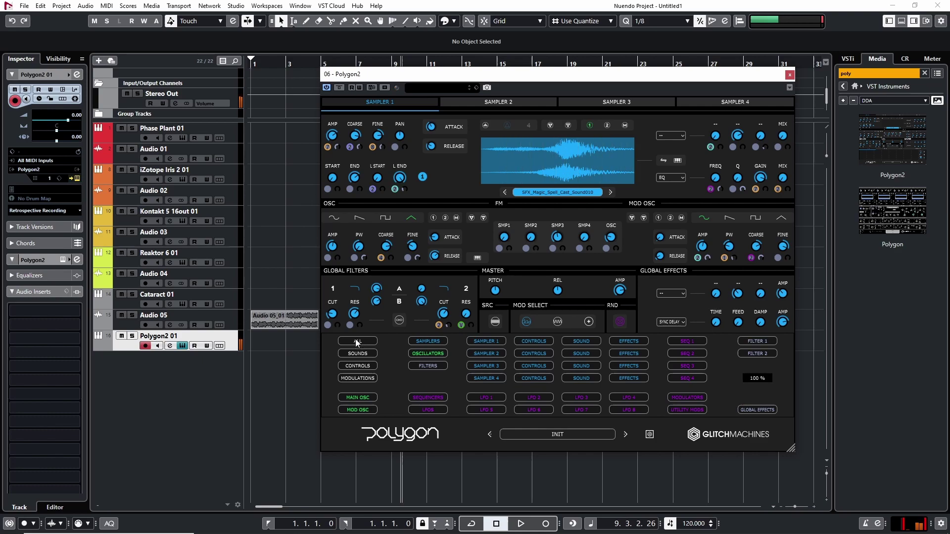
{"action": "left_click", "coordinate": [355, 339]}
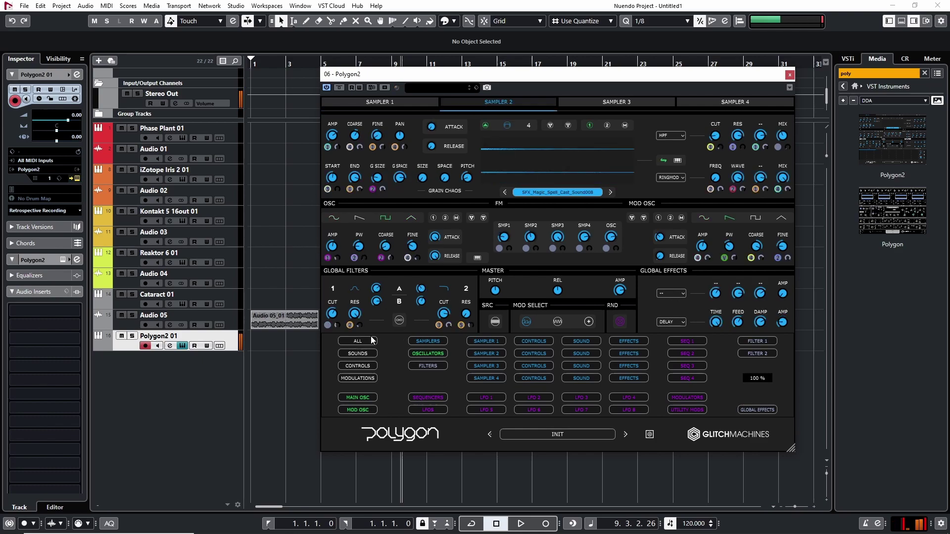
{"action": "left_click", "coordinate": [372, 339]}
{"action": "left_click", "coordinate": [409, 103]}
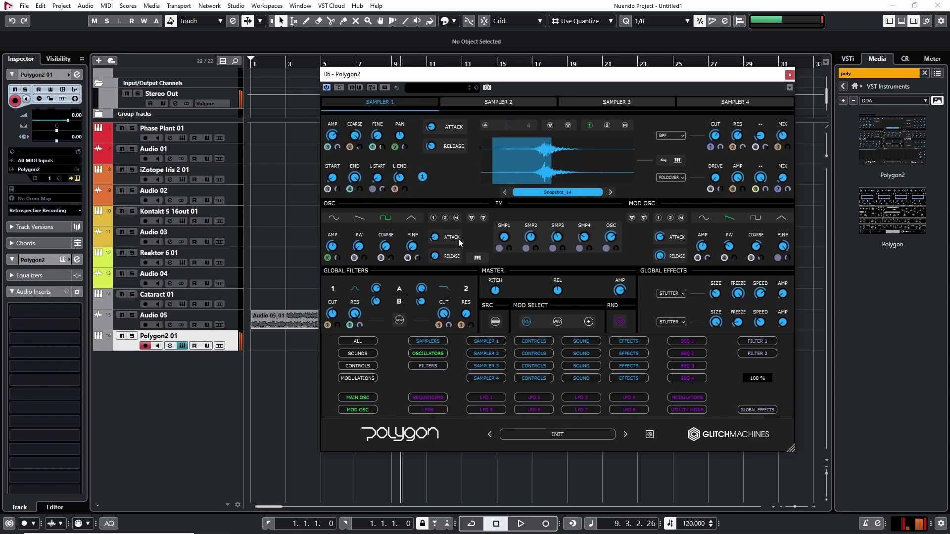
{"action": "left_click", "coordinate": [362, 341]}
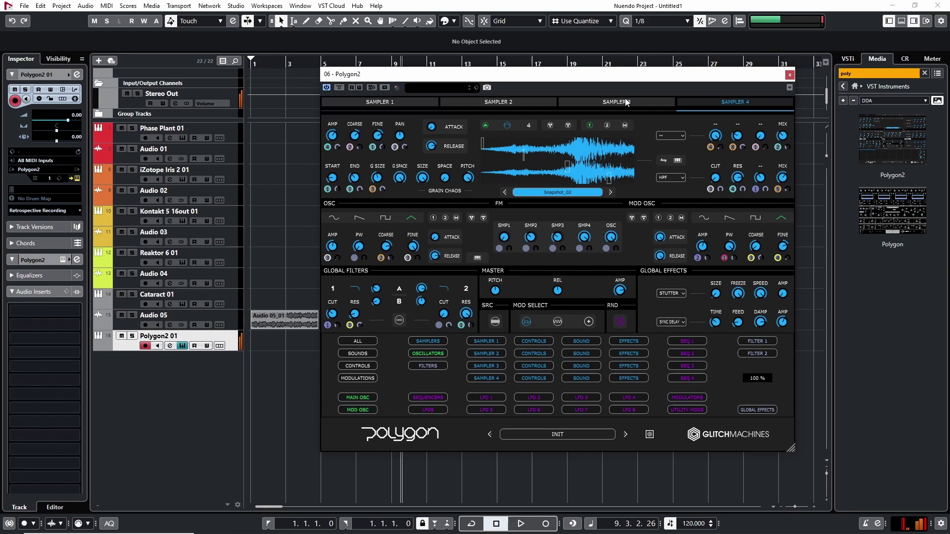
{"action": "left_click", "coordinate": [366, 341]}
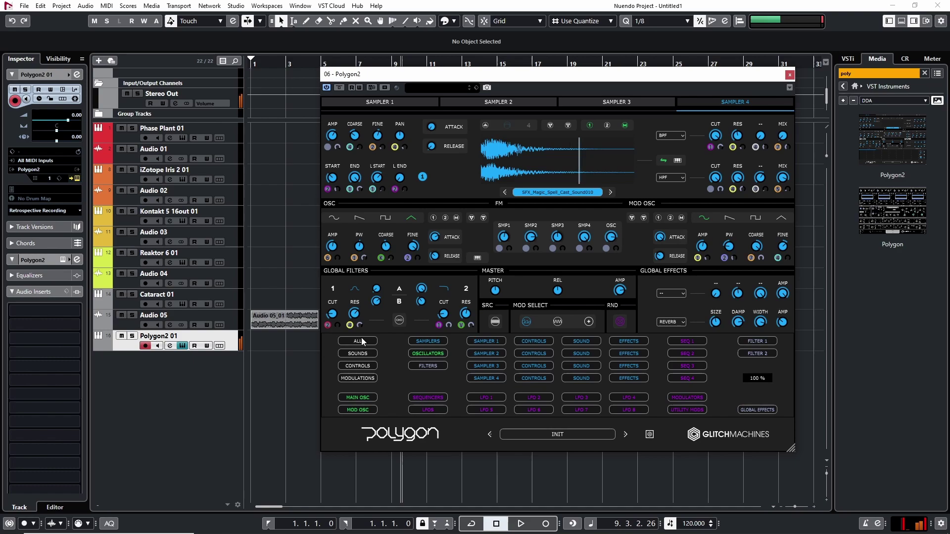
{"action": "left_click", "coordinate": [360, 341]}
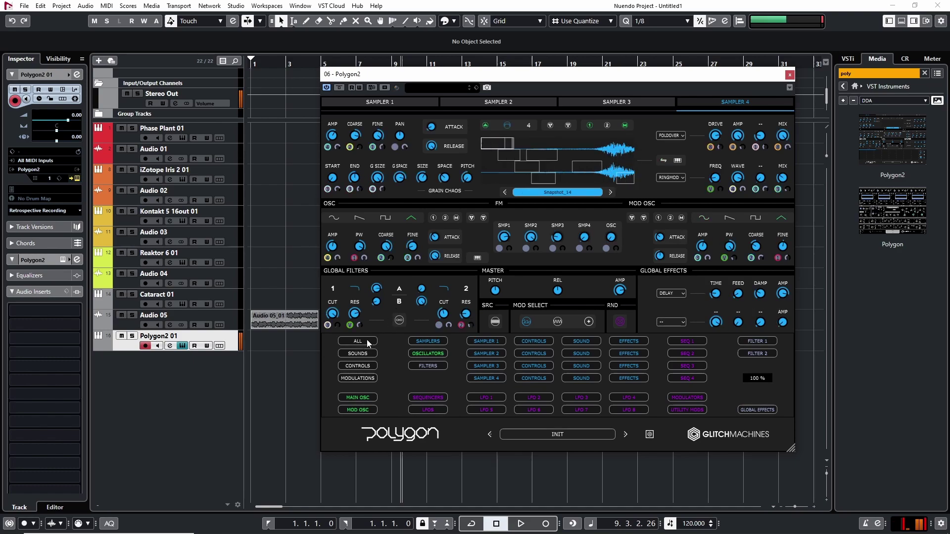
{"action": "left_click", "coordinate": [366, 340]}
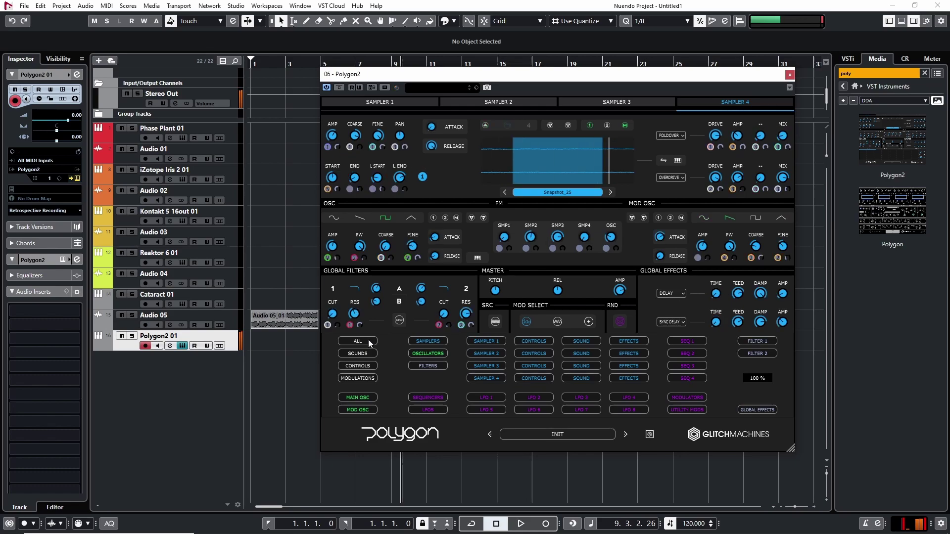
{"action": "left_click", "coordinate": [367, 340]}
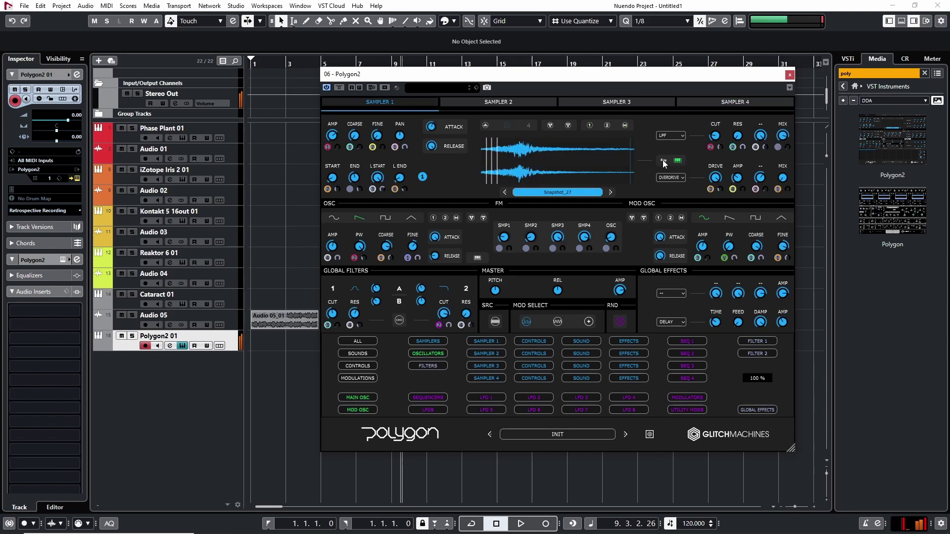
{"action": "left_click", "coordinate": [354, 339]}
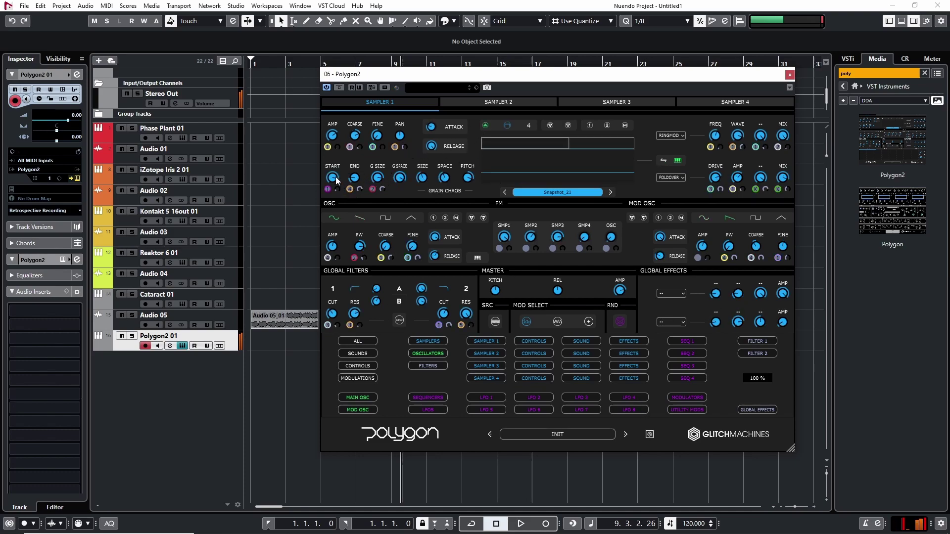
Adjust the sample start in Sampler 1, and close and reopen the Polygon2 editor.
{"action": "left_click_drag", "start_coordinate": [335, 180], "coordinate": [298, 246]}
{"action": "left_click", "coordinate": [789, 75]}
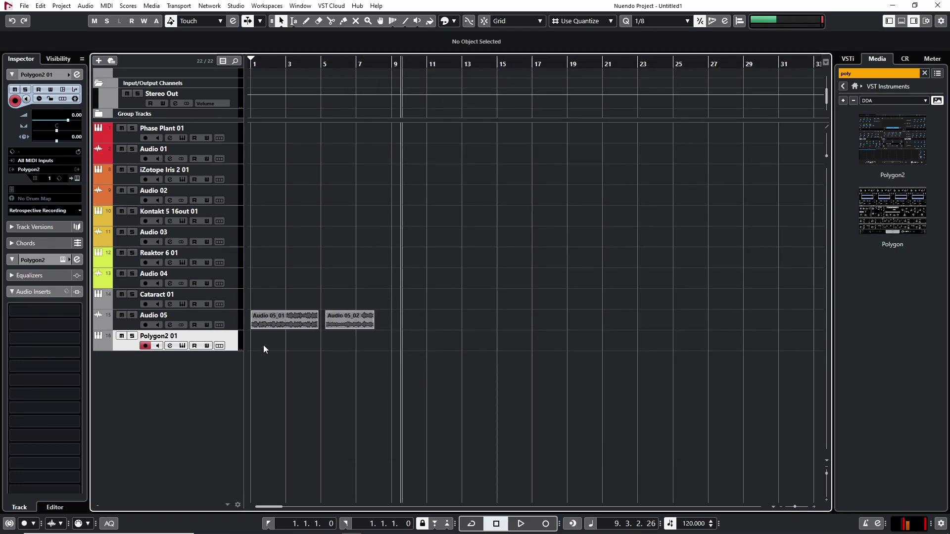
{"action": "left_click", "coordinate": [77, 178]}
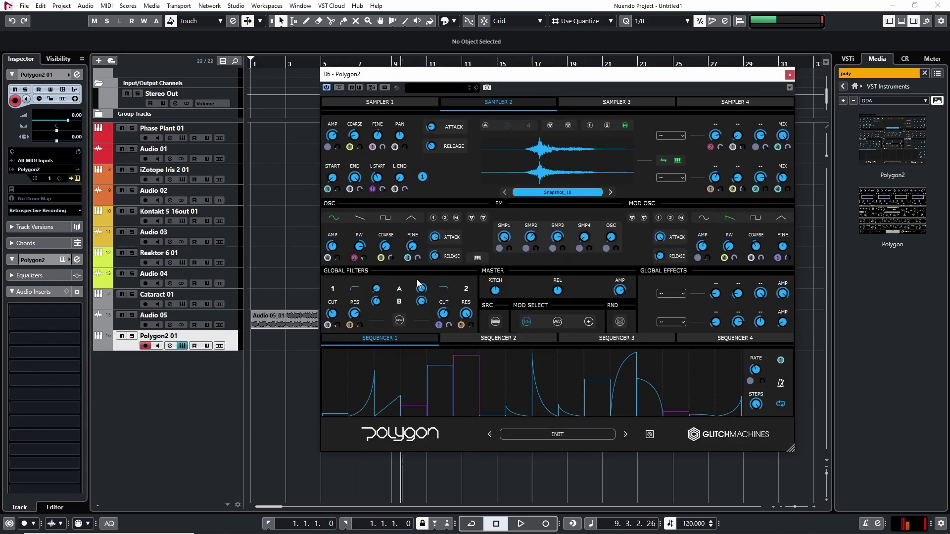
Look through the randomized patterns of Polygon2's four sequencers.
{"action": "left_click", "coordinate": [533, 338]}
{"action": "left_click", "coordinate": [619, 338]}
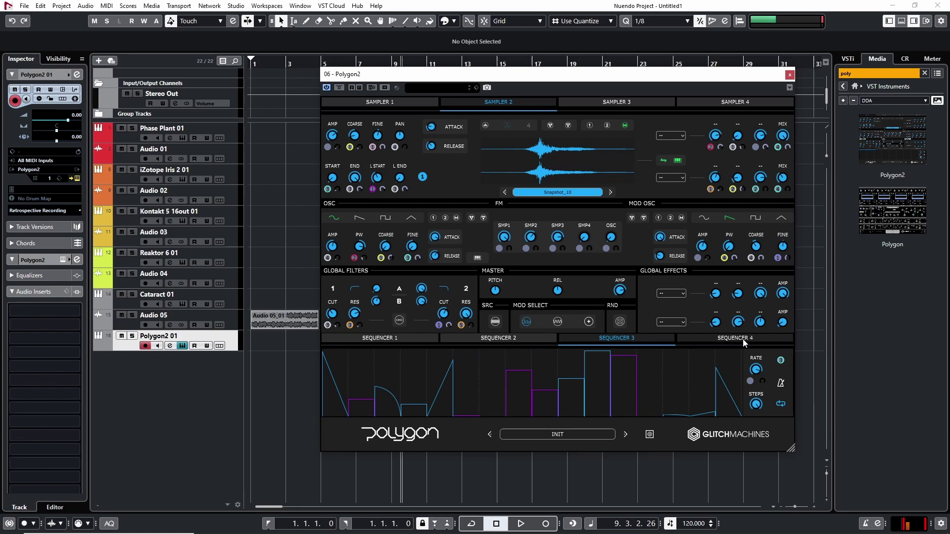
{"action": "left_click", "coordinate": [752, 338]}
{"action": "left_click", "coordinate": [418, 338]}
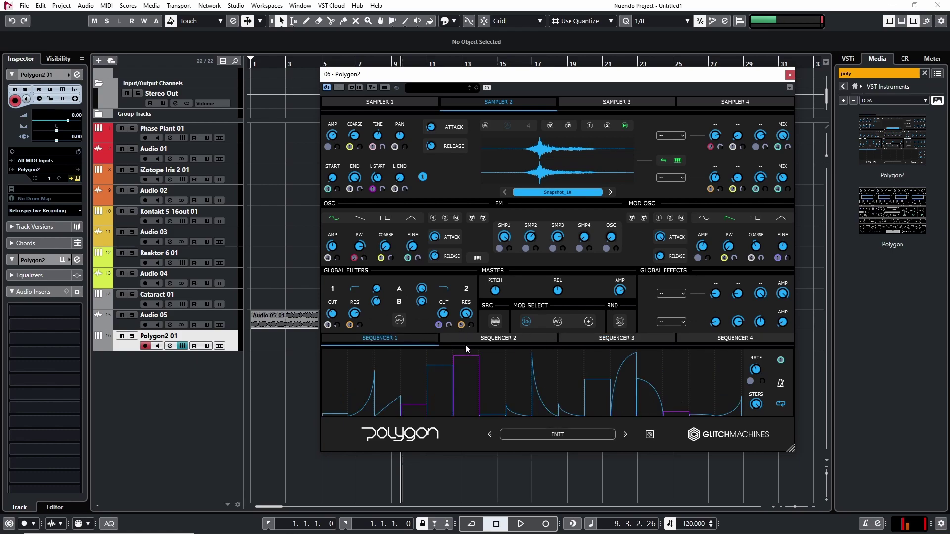
{"action": "left_click", "coordinate": [613, 338]}
Reopen the randomization options and randomize only the sounds several times in a row.
{"action": "left_click", "coordinate": [620, 322]}
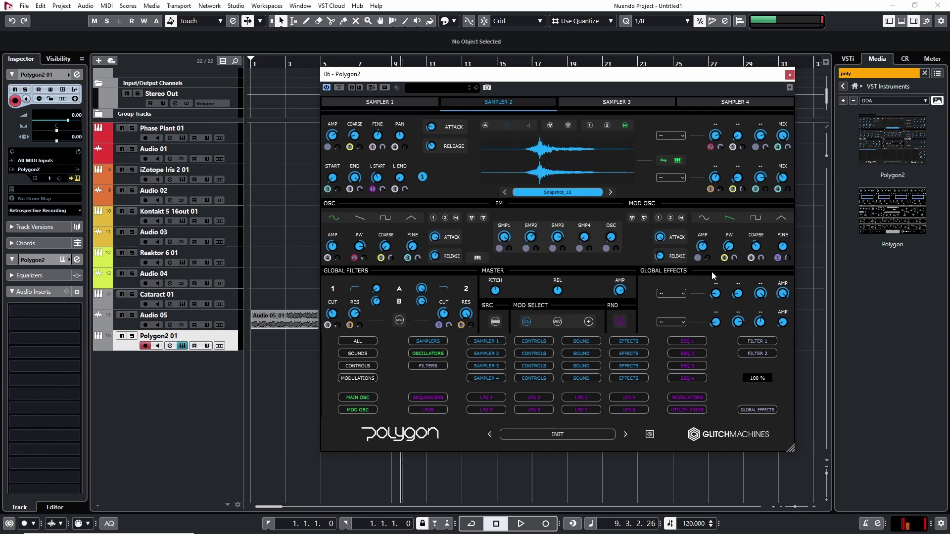
{"action": "left_click", "coordinate": [362, 355]}
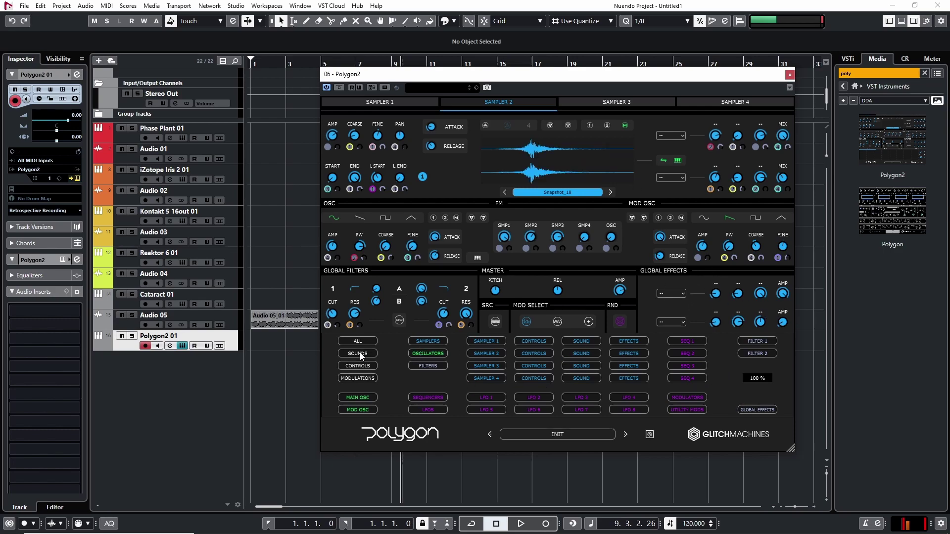
{"action": "left_click", "coordinate": [358, 354]}
{"action": "left_click", "coordinate": [357, 354]}
{"action": "left_click", "coordinate": [357, 355]}
{"action": "left_click", "coordinate": [357, 354]}
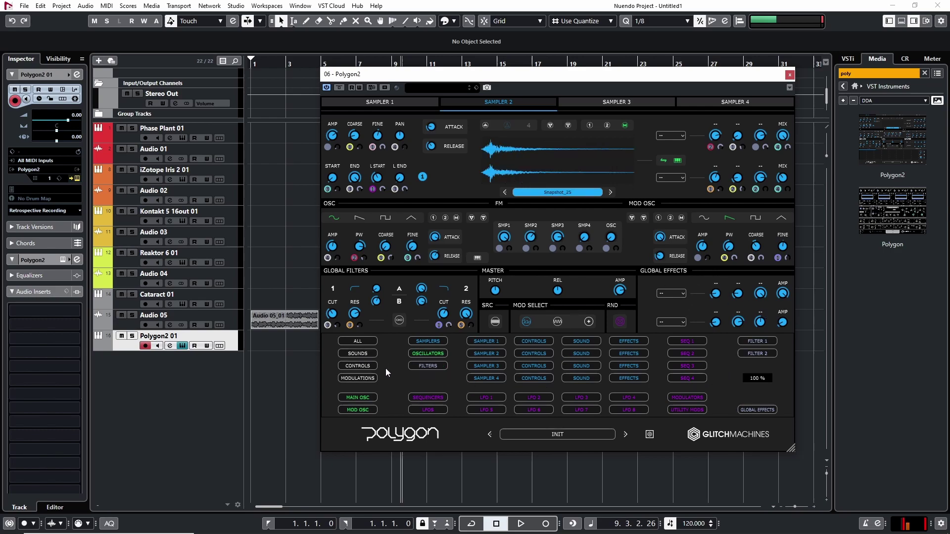
Randomize only the modulations repeatedly, keeping the loaded samples, and listen to the variations.
{"action": "left_click", "coordinate": [366, 378]}
{"action": "left_click", "coordinate": [364, 380]}
{"action": "left_click", "coordinate": [363, 380]}
{"action": "left_click", "coordinate": [364, 380]}
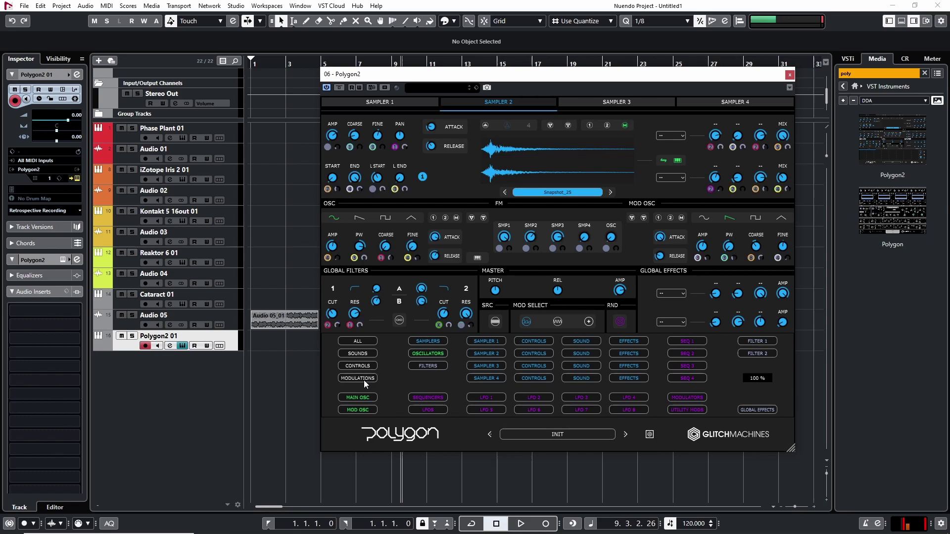
{"action": "left_click", "coordinate": [363, 380]}
{"action": "left_click", "coordinate": [371, 376]}
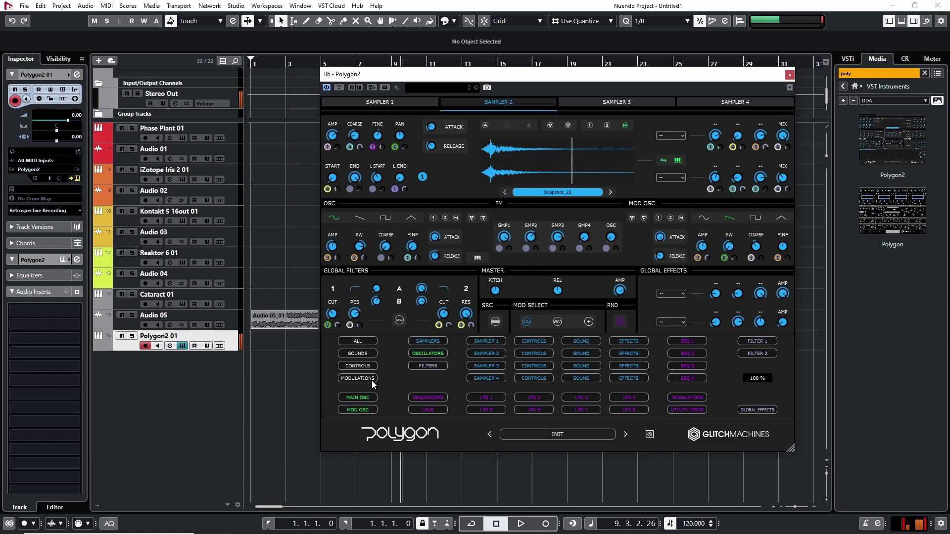
{"action": "left_click", "coordinate": [371, 376]}
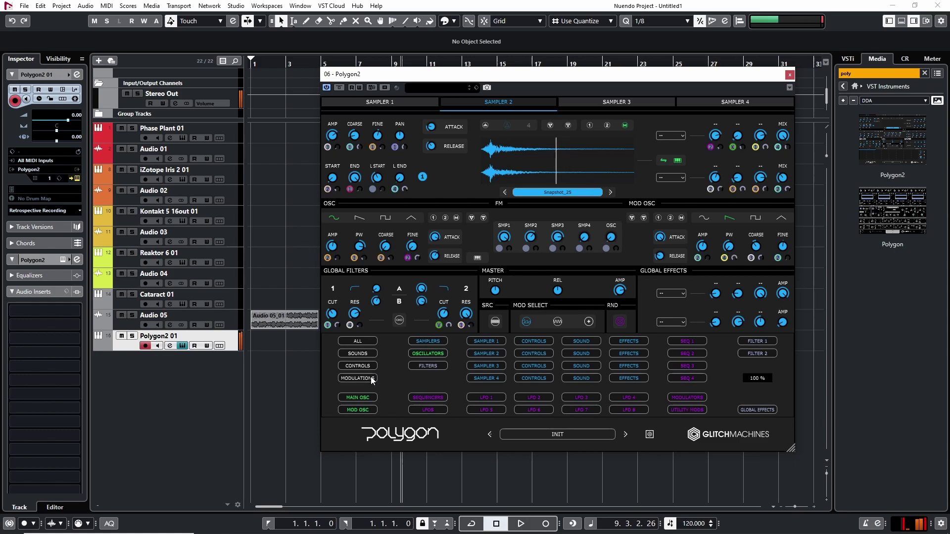
{"action": "left_click", "coordinate": [371, 378]}
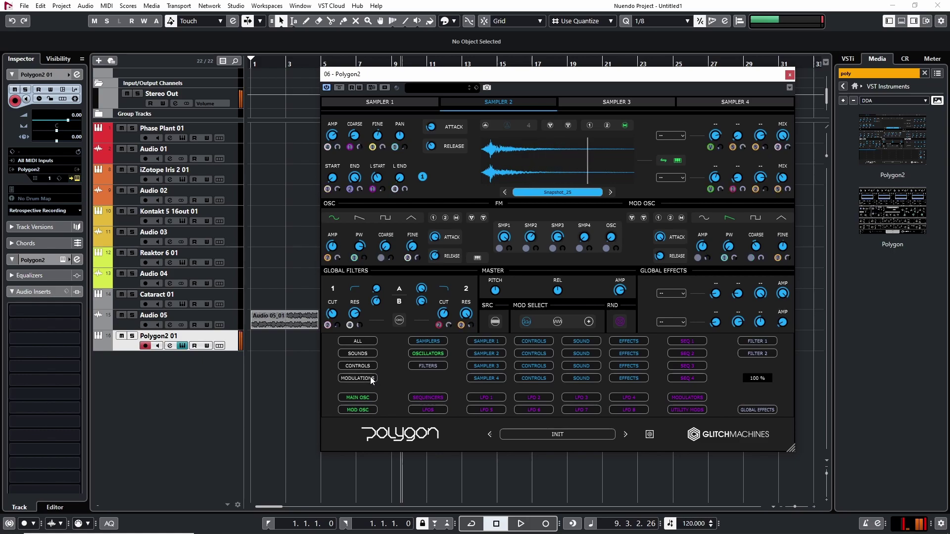
{"action": "left_click", "coordinate": [371, 378]}
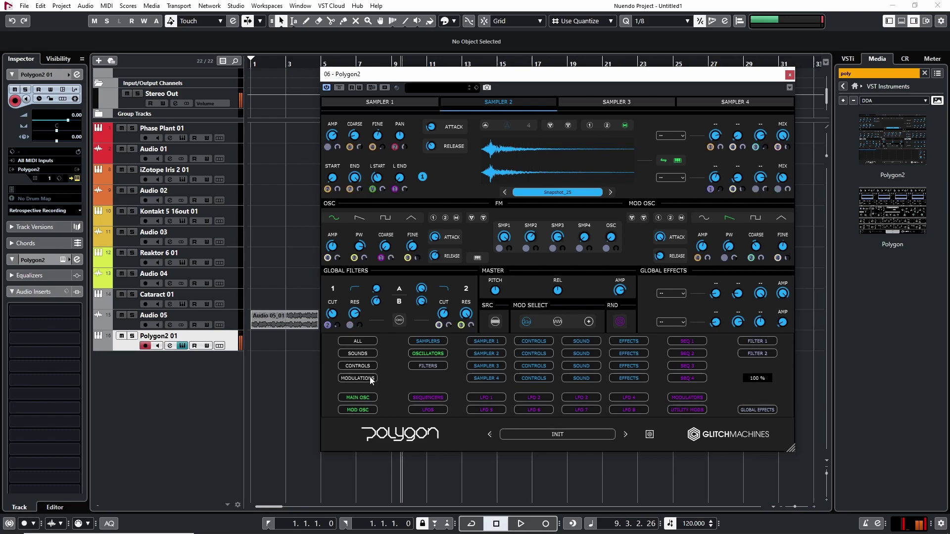
{"action": "left_click", "coordinate": [371, 378]}
{"action": "left_click", "coordinate": [371, 378]}
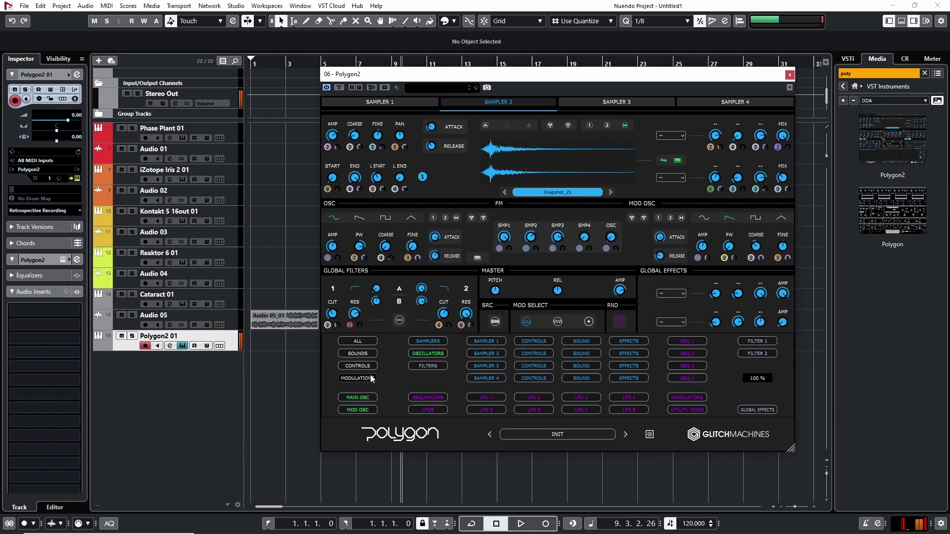
{"action": "left_click", "coordinate": [372, 378]}
{"action": "left_click", "coordinate": [371, 378]}
{"action": "left_click", "coordinate": [371, 378]}
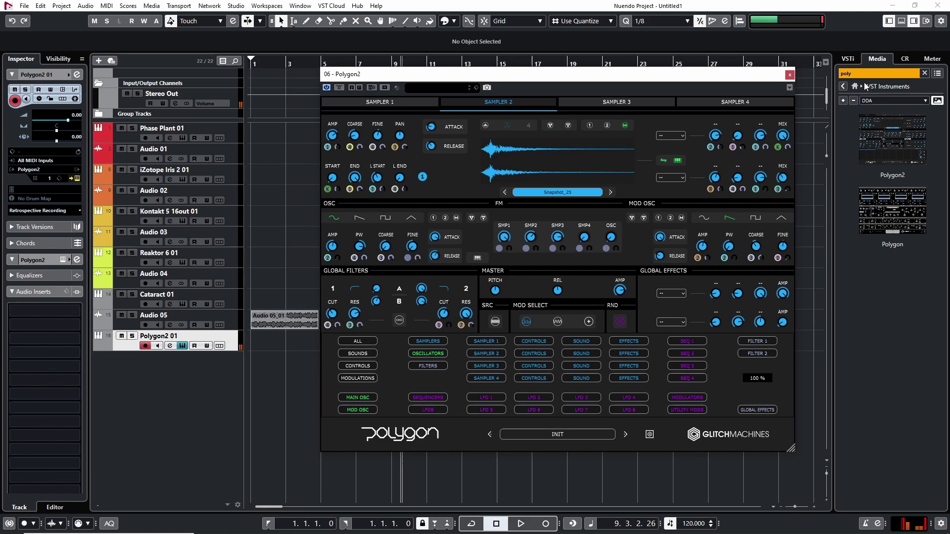
Close the Polygon2 editor and look through the modules available for the upper slots of Quadrant on Phase Plant 01.
{"action": "left_click", "coordinate": [789, 75]}
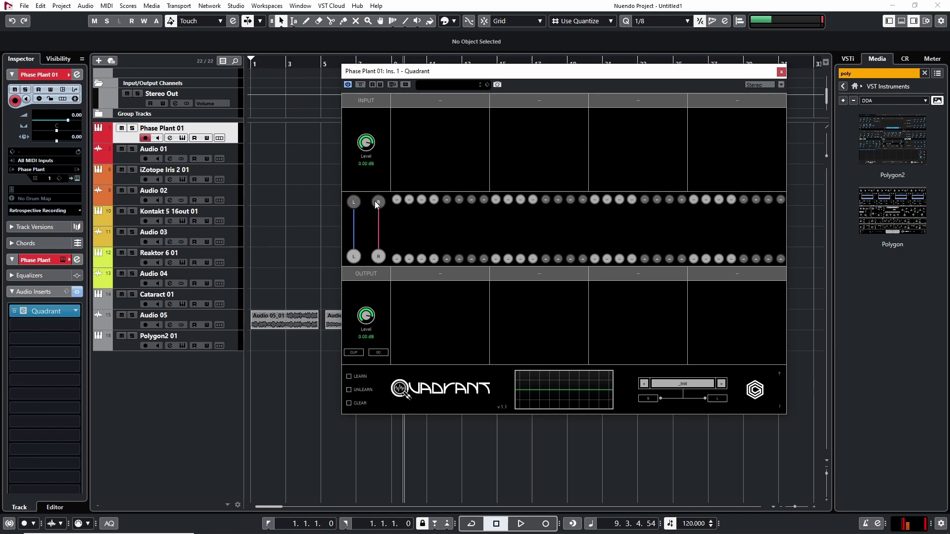
{"action": "left_click", "coordinate": [436, 97]}
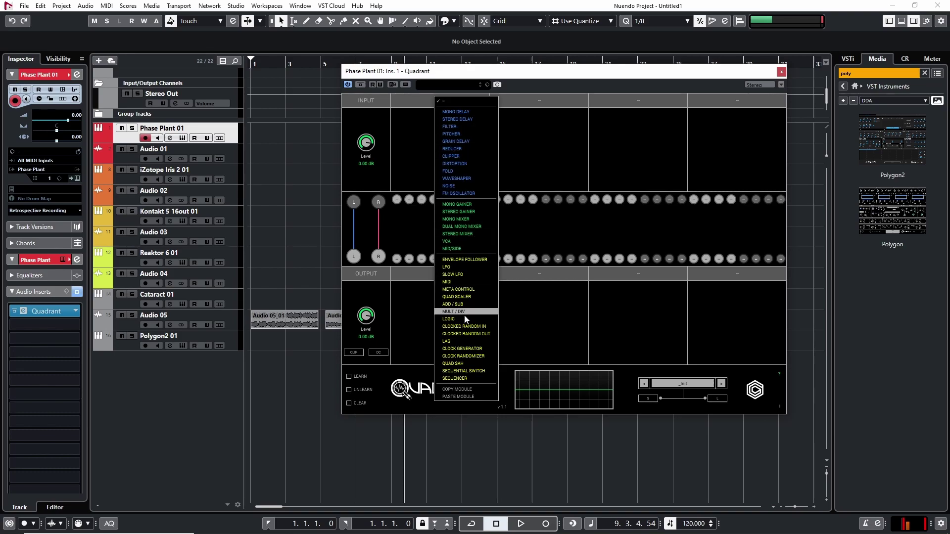
{"action": "left_click", "coordinate": [536, 131]}
{"action": "left_click", "coordinate": [542, 98]}
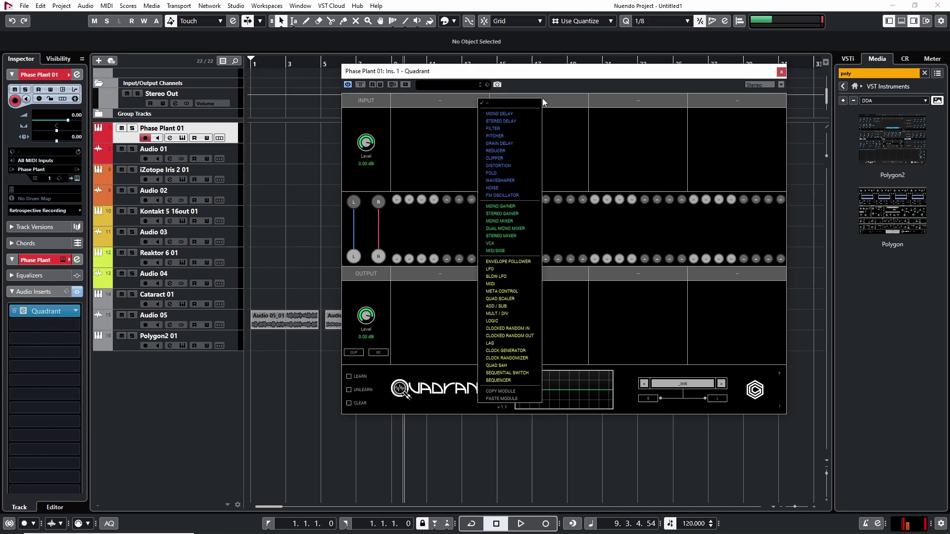
{"action": "left_click", "coordinate": [583, 119]}
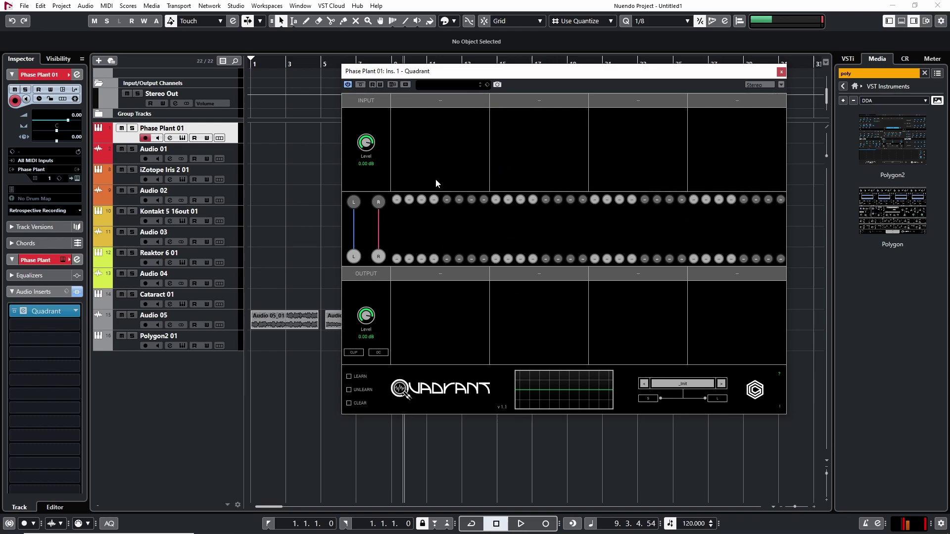
Add a Pitcher module to Quadrant's first upper slot, set its pitch to 4 st, and patch the stereo input into it.
{"action": "left_click", "coordinate": [451, 100]}
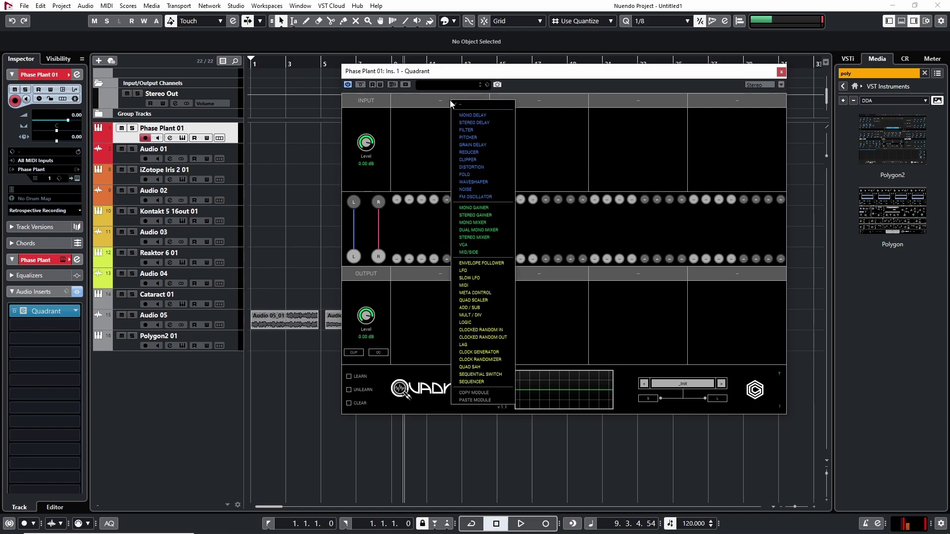
{"action": "left_click", "coordinate": [473, 137]}
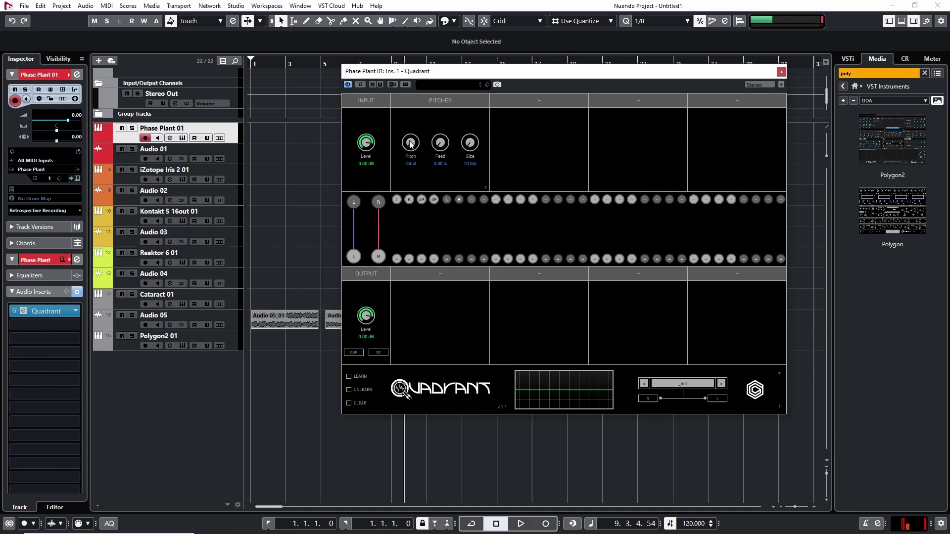
{"action": "left_click_drag", "start_coordinate": [410, 143], "coordinate": [379, 87]}
{"action": "left_click_drag", "start_coordinate": [377, 204], "coordinate": [396, 200]}
Add an LFO below the Pitcher, patch it to the Pitcher's modulation inputs, set Feed to 16.80 %, and route the Pitcher to the output.
{"action": "left_click", "coordinate": [439, 275]}
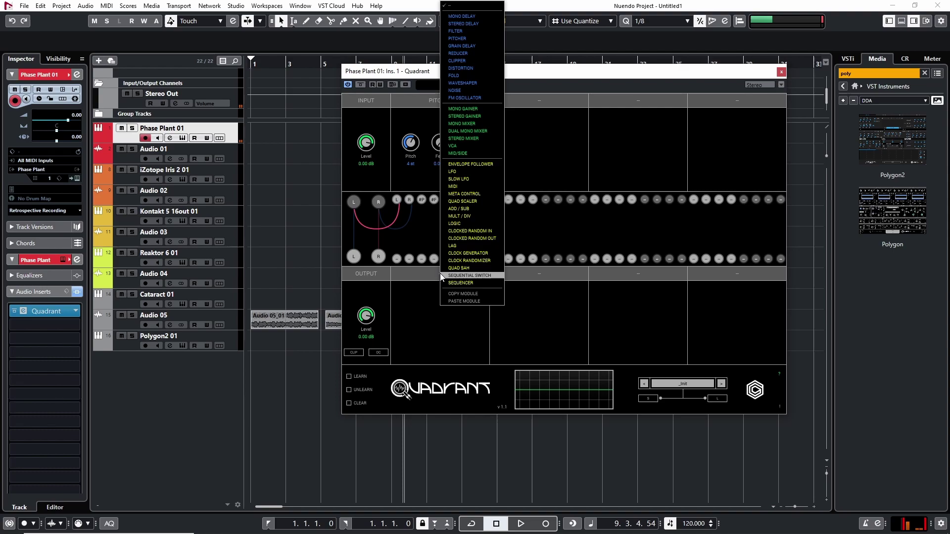
{"action": "left_click", "coordinate": [458, 171]}
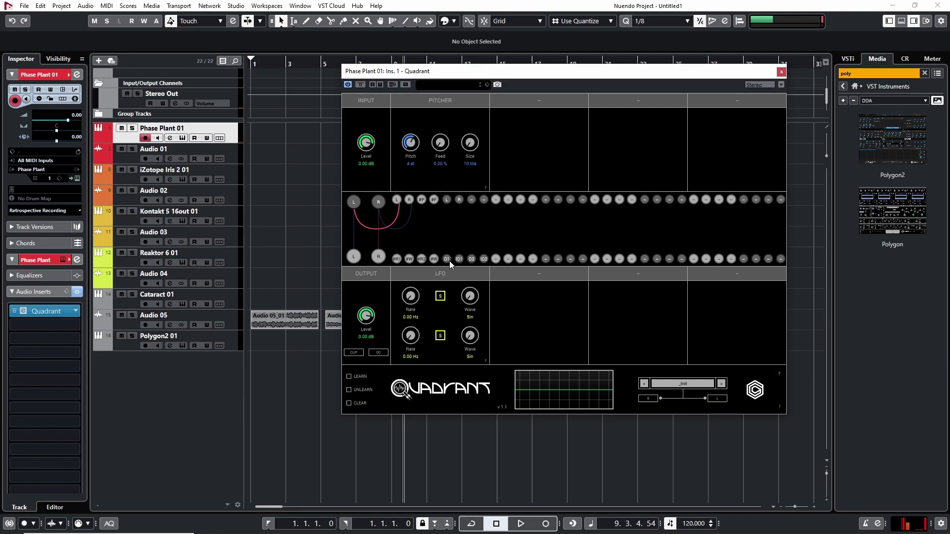
{"action": "left_click_drag", "start_coordinate": [447, 248], "coordinate": [435, 200]}
{"action": "left_click_drag", "start_coordinate": [442, 142], "coordinate": [443, 122]}
{"action": "left_click_drag", "start_coordinate": [459, 260], "coordinate": [376, 257]}
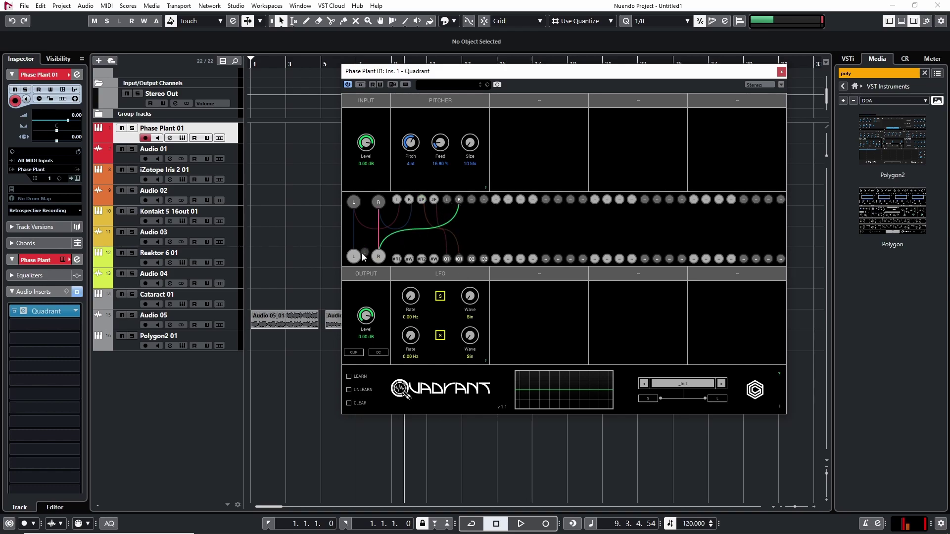
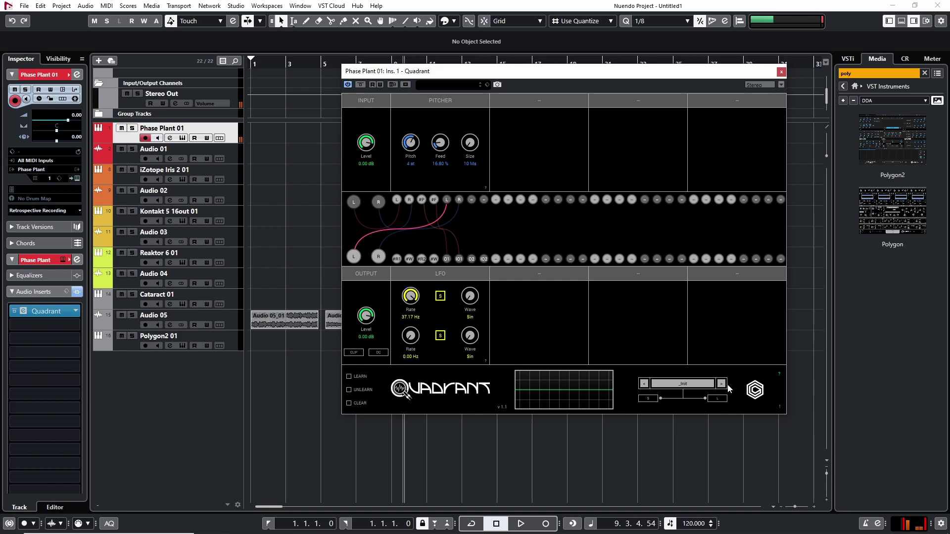
Look through Quadrant's preset list and close it without choosing a preset.
{"action": "left_click", "coordinate": [700, 383]}
{"action": "scroll", "coordinate": [614, 278], "scroll_direction": "up", "scroll_amount": 2}
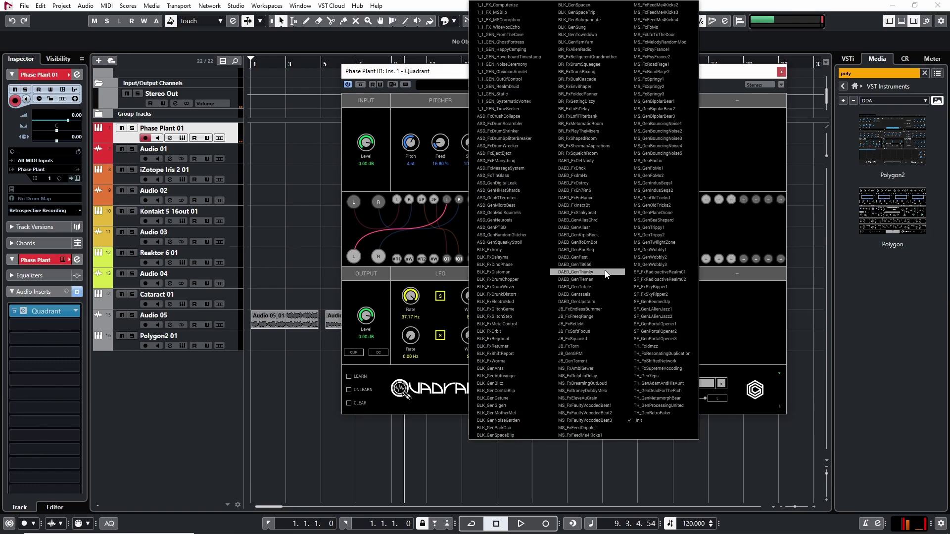
{"action": "left_click", "coordinate": [733, 301]}
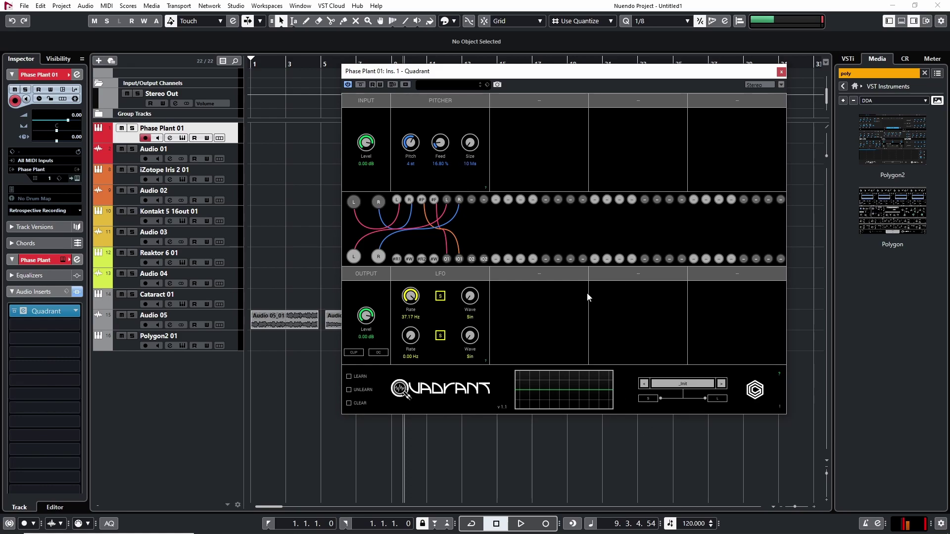
Step through Quadrant's presets one after another, from 1_1_FX_Computerize into the ASD_Gen presets, and listen to each.
{"action": "left_click", "coordinate": [722, 383]}
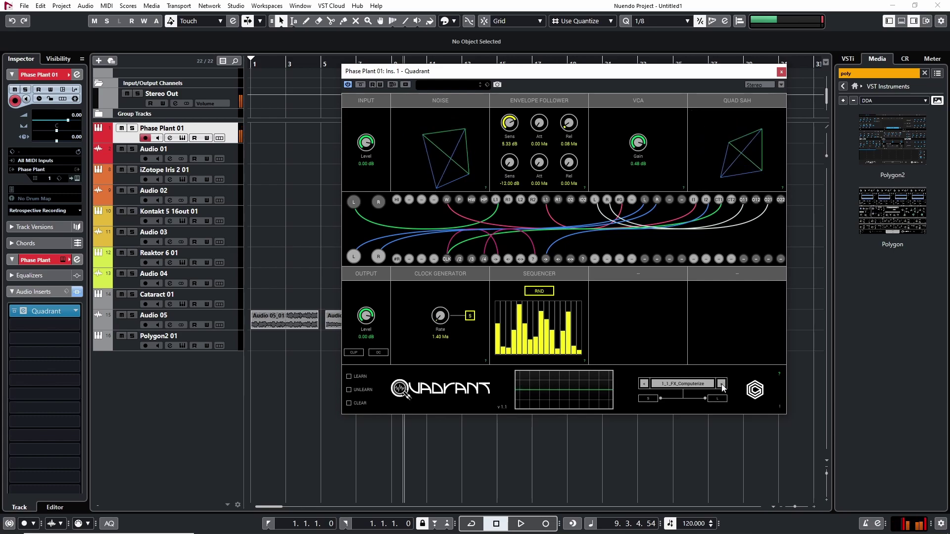
{"action": "left_click", "coordinate": [722, 385]}
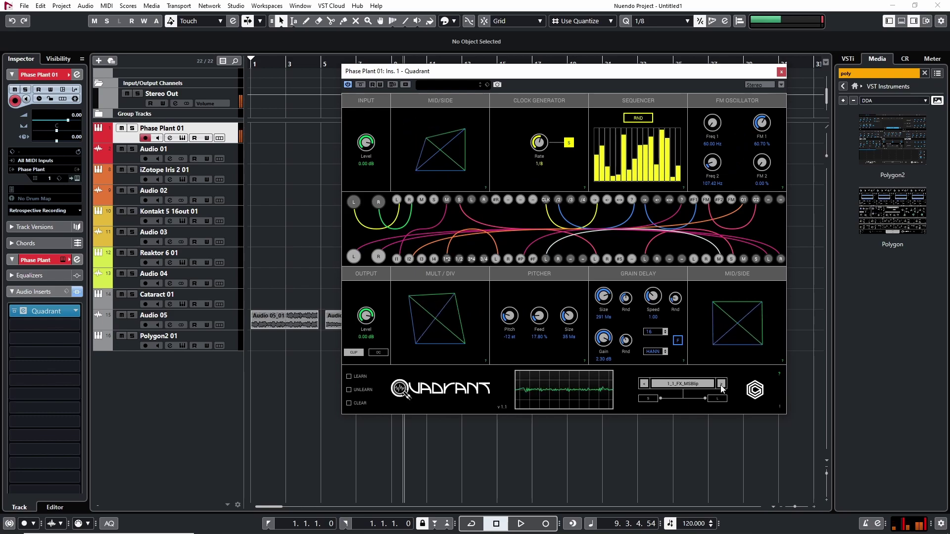
{"action": "left_click", "coordinate": [722, 384]}
{"action": "left_click", "coordinate": [722, 385]}
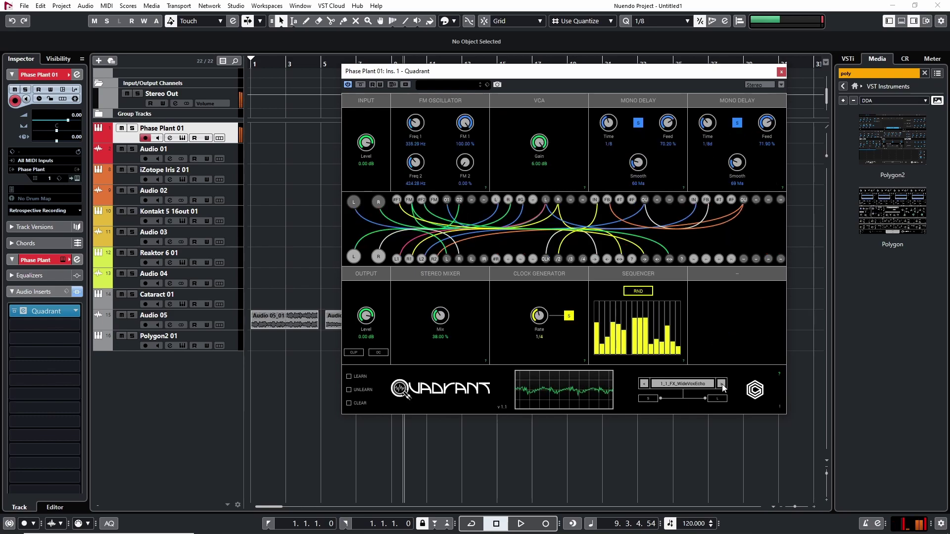
{"action": "left_click", "coordinate": [723, 384]}
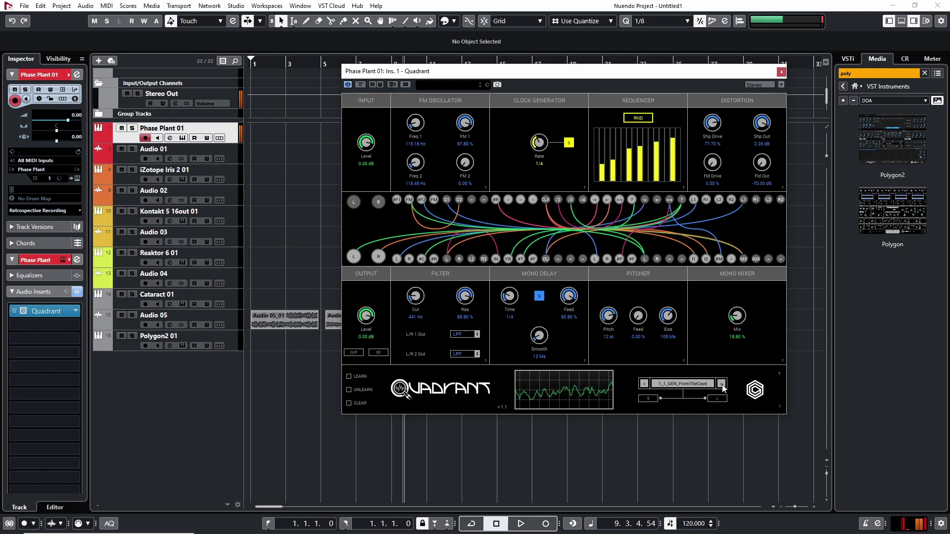
{"action": "left_click", "coordinate": [722, 385]}
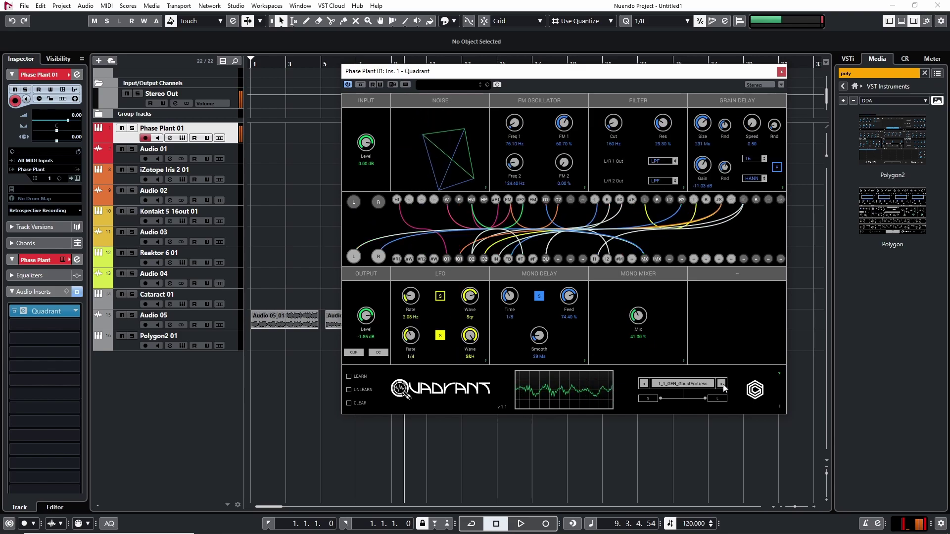
{"action": "left_click", "coordinate": [723, 385]}
{"action": "left_click", "coordinate": [722, 385]}
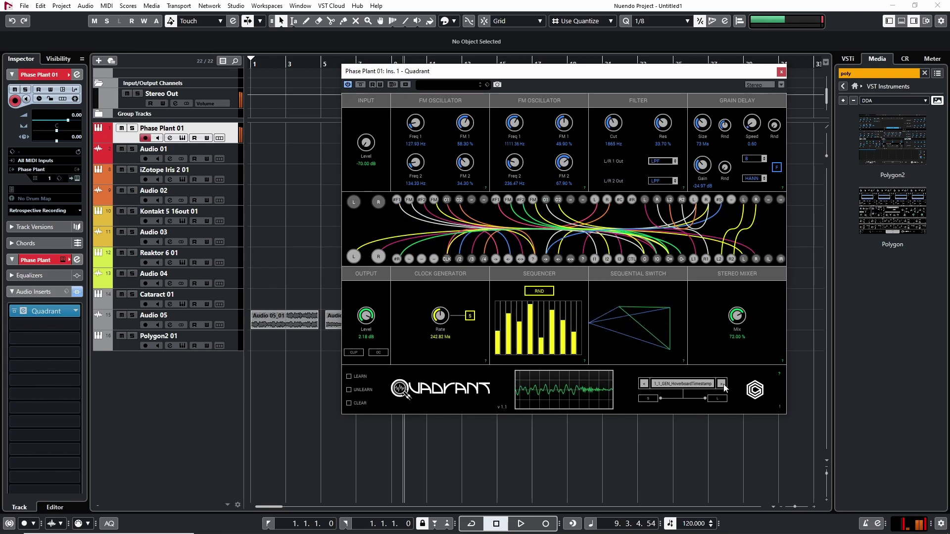
{"action": "left_click", "coordinate": [722, 384]}
{"action": "left_click", "coordinate": [722, 384]}
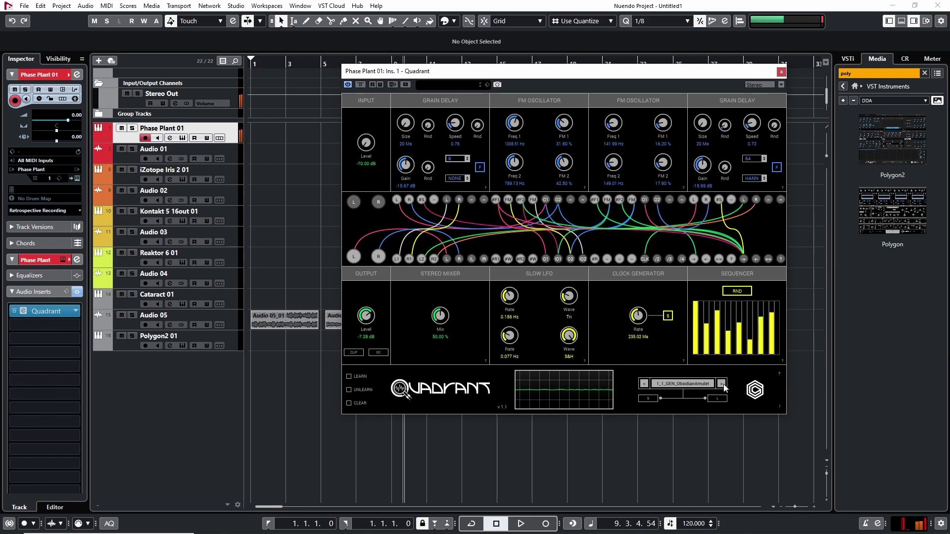
{"action": "left_click", "coordinate": [722, 384]}
{"action": "left_click", "coordinate": [723, 384]}
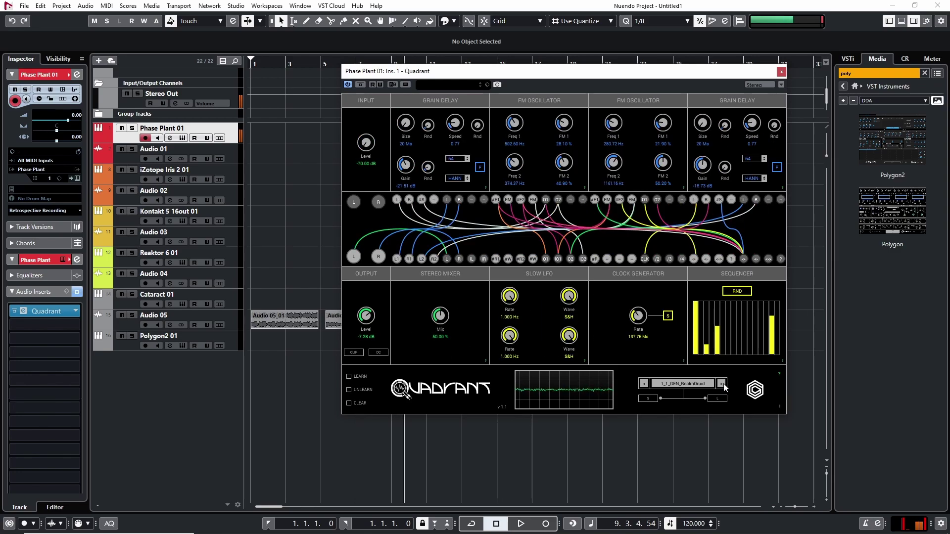
{"action": "left_click", "coordinate": [722, 385]}
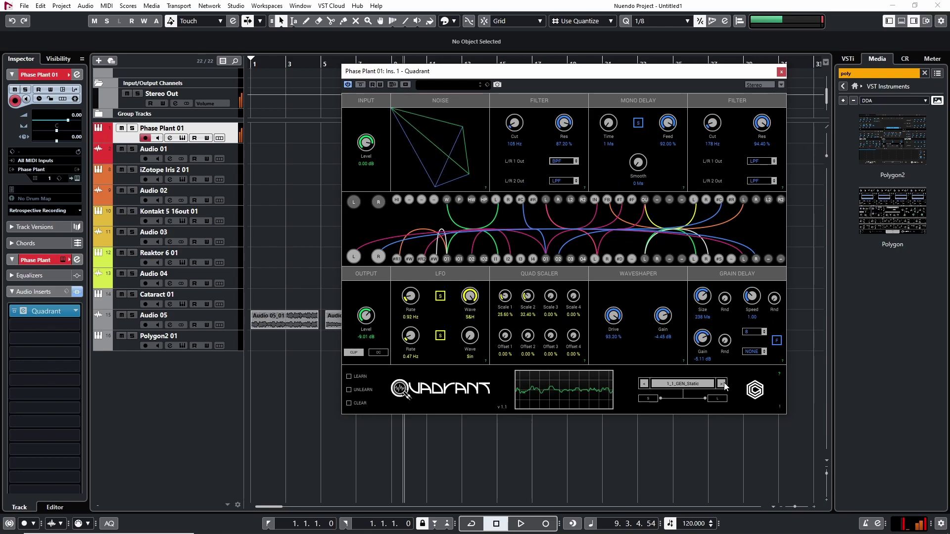
{"action": "left_click", "coordinate": [723, 384]}
{"action": "left_click", "coordinate": [723, 384]}
{"action": "left_click", "coordinate": [722, 384]}
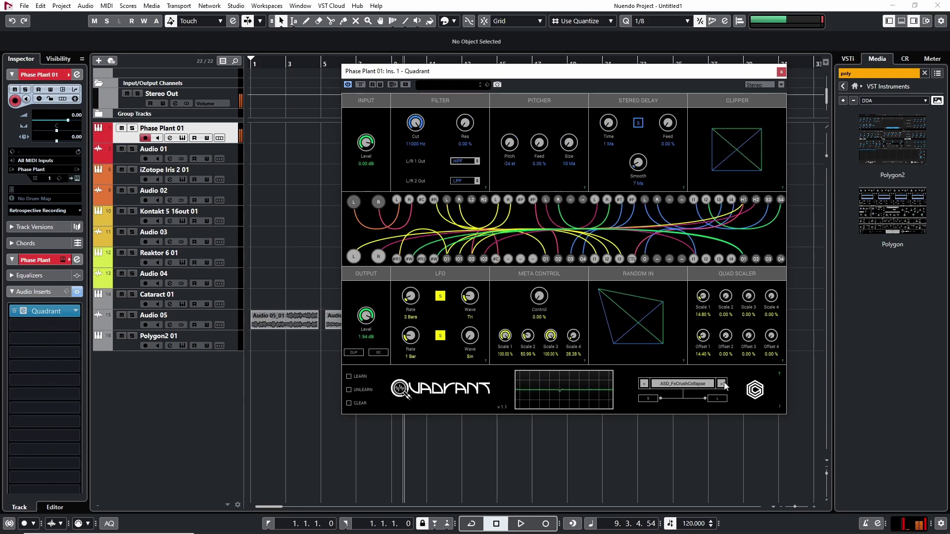
{"action": "left_click", "coordinate": [723, 385]}
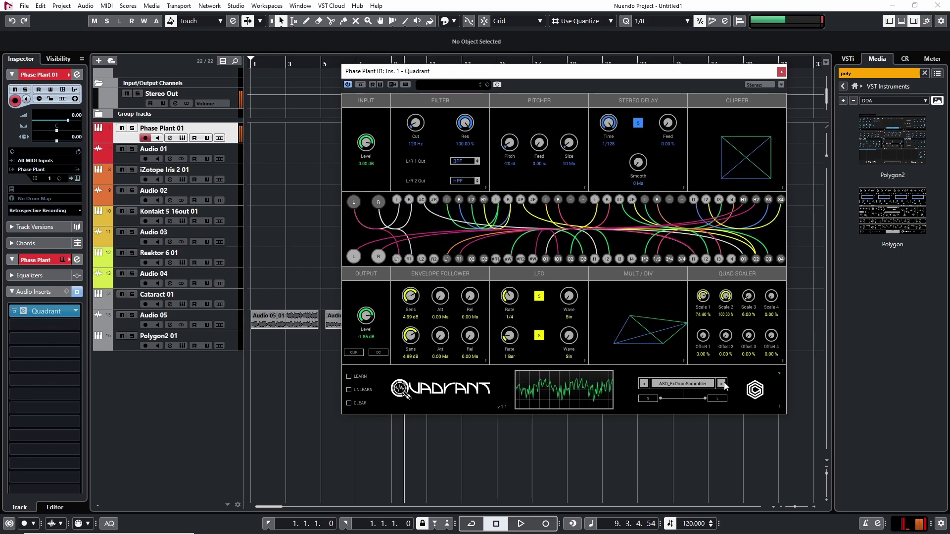
{"action": "left_click", "coordinate": [723, 384]}
{"action": "left_click", "coordinate": [722, 385]}
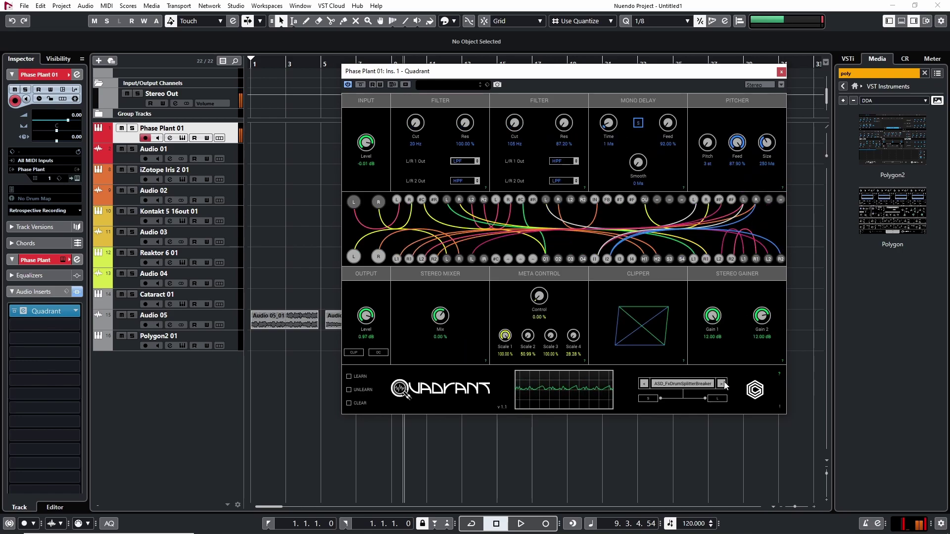
{"action": "left_click", "coordinate": [722, 385]}
{"action": "left_click", "coordinate": [722, 384]}
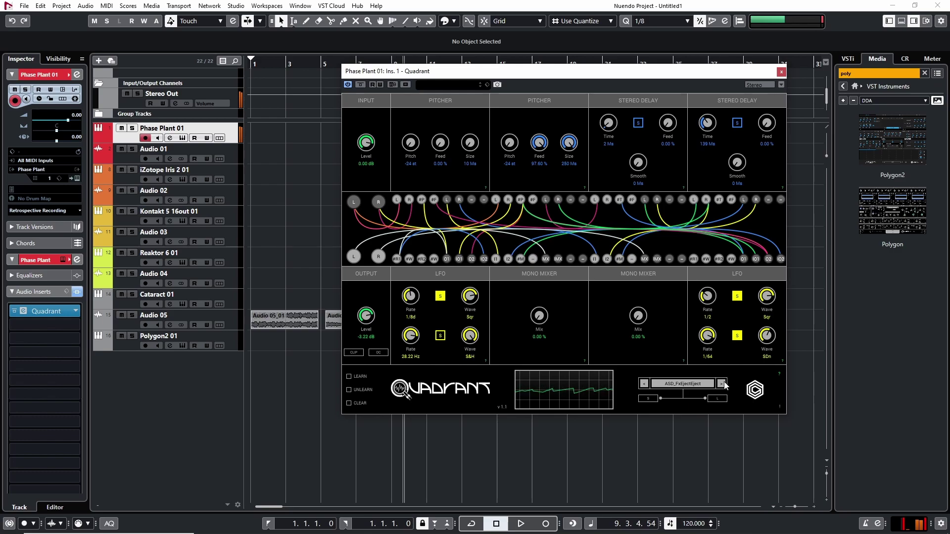
{"action": "left_click", "coordinate": [722, 385]}
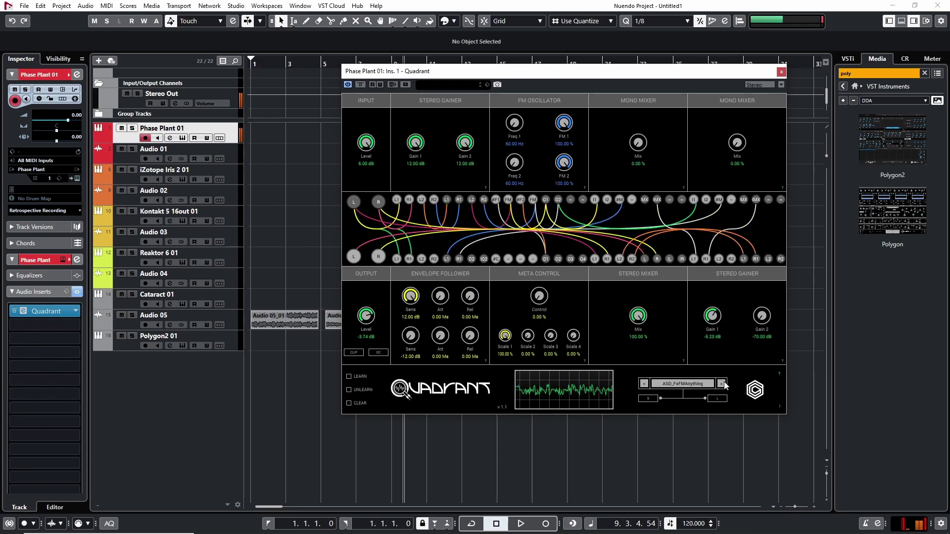
{"action": "left_click", "coordinate": [723, 384]}
{"action": "left_click", "coordinate": [722, 384]}
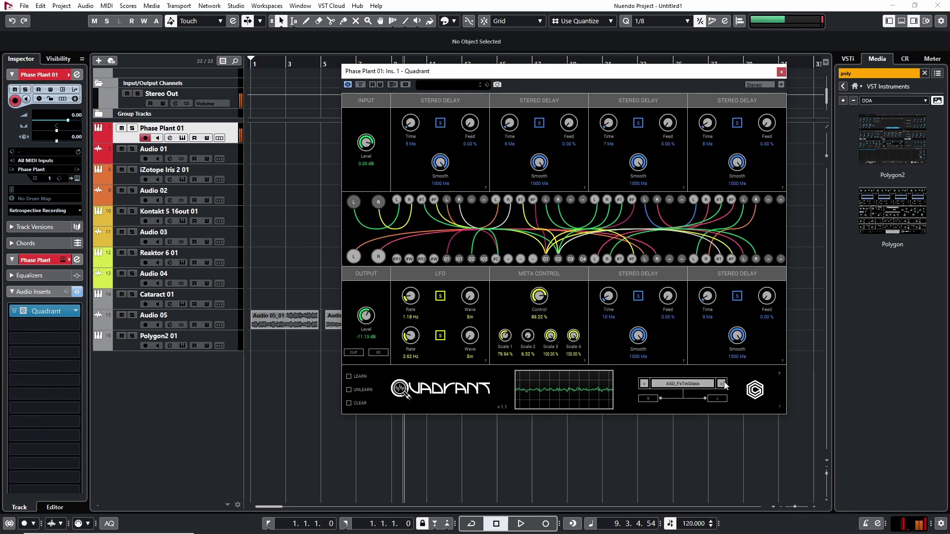
{"action": "left_click", "coordinate": [722, 385]}
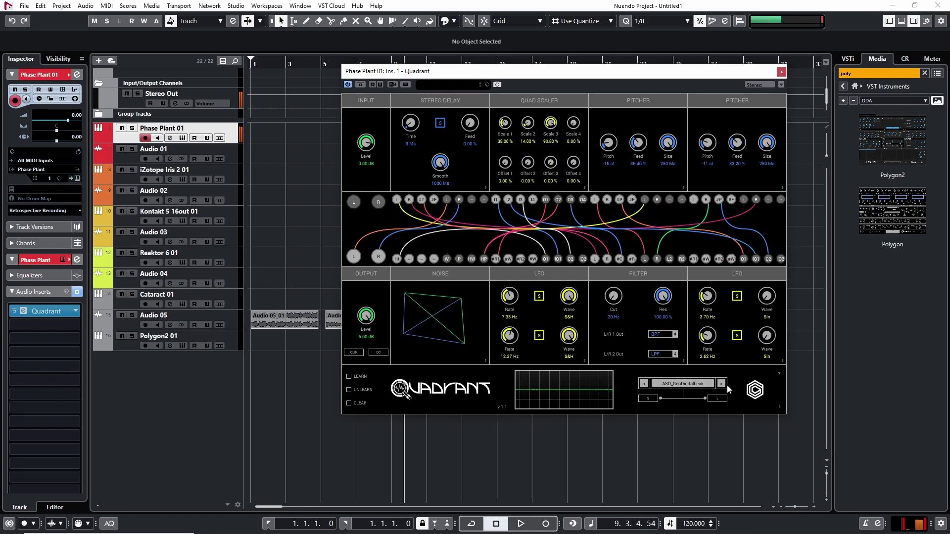
{"action": "left_click", "coordinate": [722, 385]}
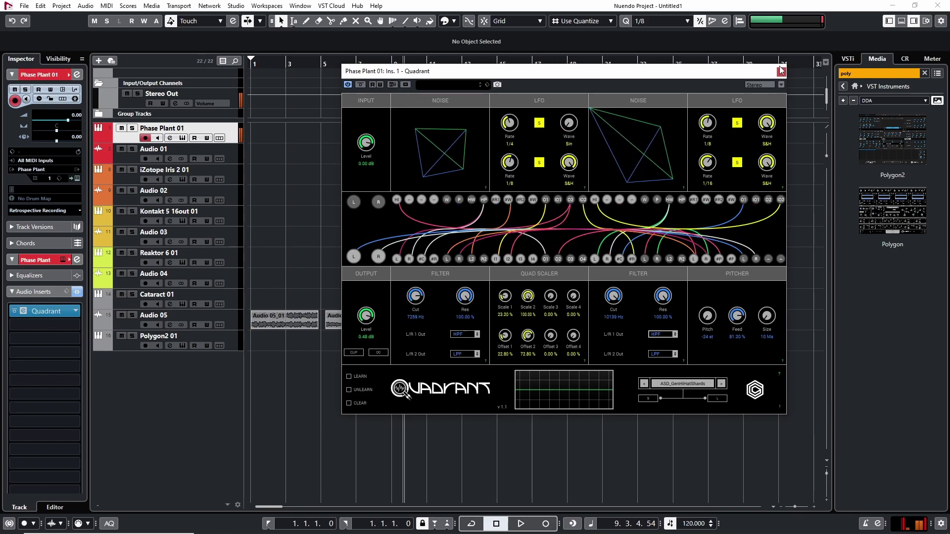
{"action": "left_click", "coordinate": [722, 384]}
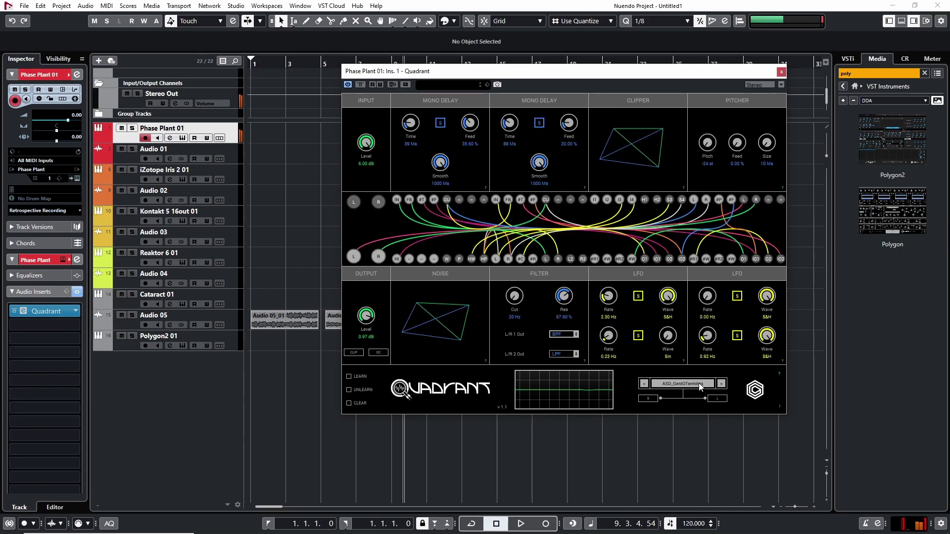
Load Quadrant's _Init preset and close its editor.
{"action": "left_click", "coordinate": [683, 384]}
{"action": "left_click", "coordinate": [637, 515]}
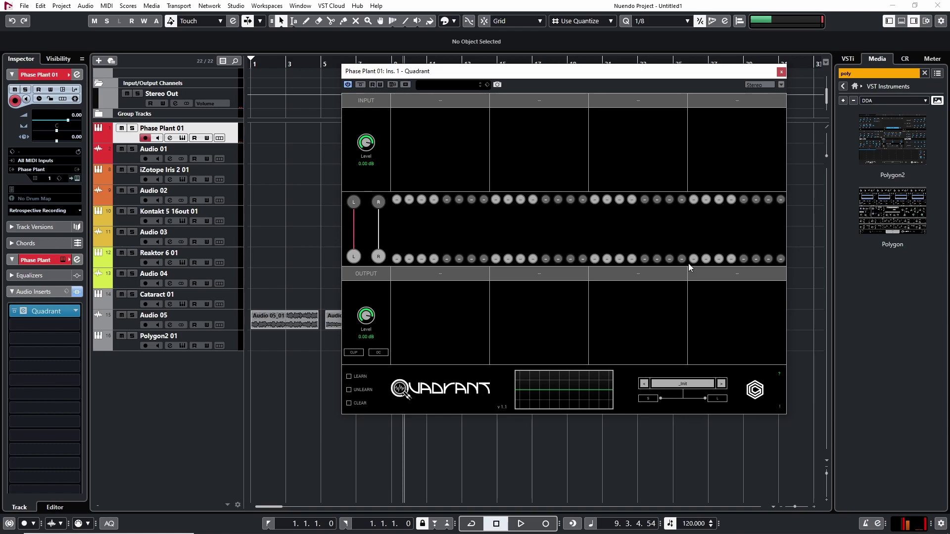
{"action": "left_click", "coordinate": [781, 72]}
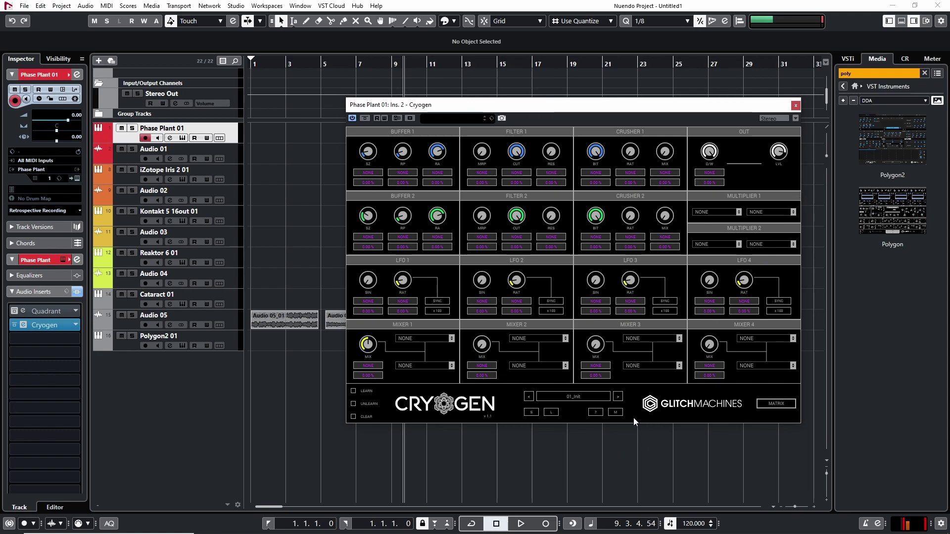
Randomize the knob settings of the Cryogen insert on Phase Plant 01 several times in a row.
{"action": "left_click", "coordinate": [596, 412]}
{"action": "left_click", "coordinate": [595, 412]}
{"action": "left_click", "coordinate": [595, 413]}
{"action": "left_click", "coordinate": [596, 414]}
{"action": "left_click", "coordinate": [596, 413]}
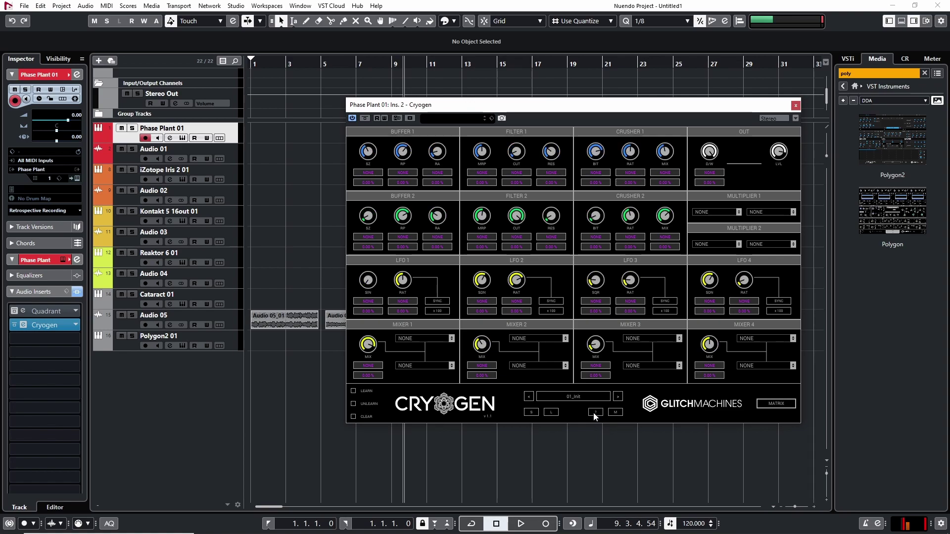
{"action": "left_click", "coordinate": [595, 414]}
{"action": "left_click", "coordinate": [595, 414]}
{"action": "left_click", "coordinate": [595, 414]}
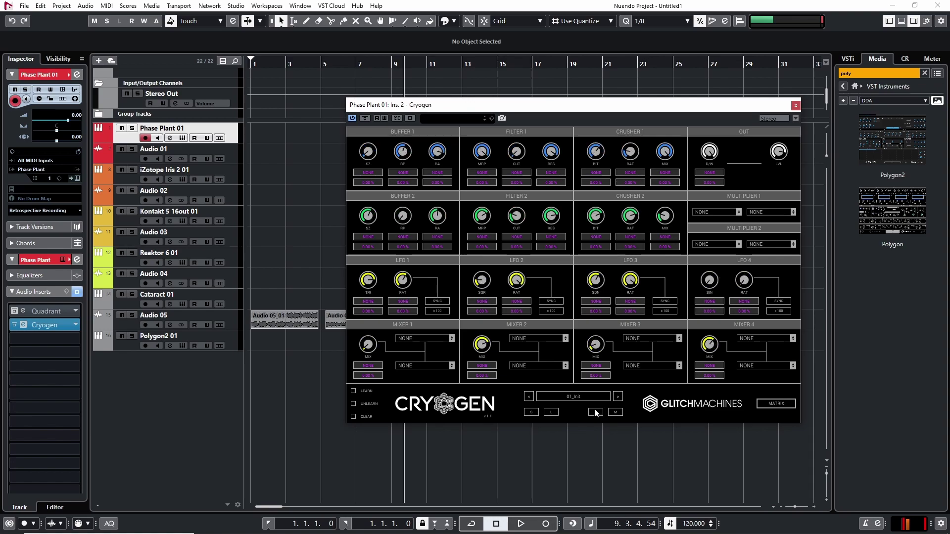
{"action": "left_click", "coordinate": [596, 412]}
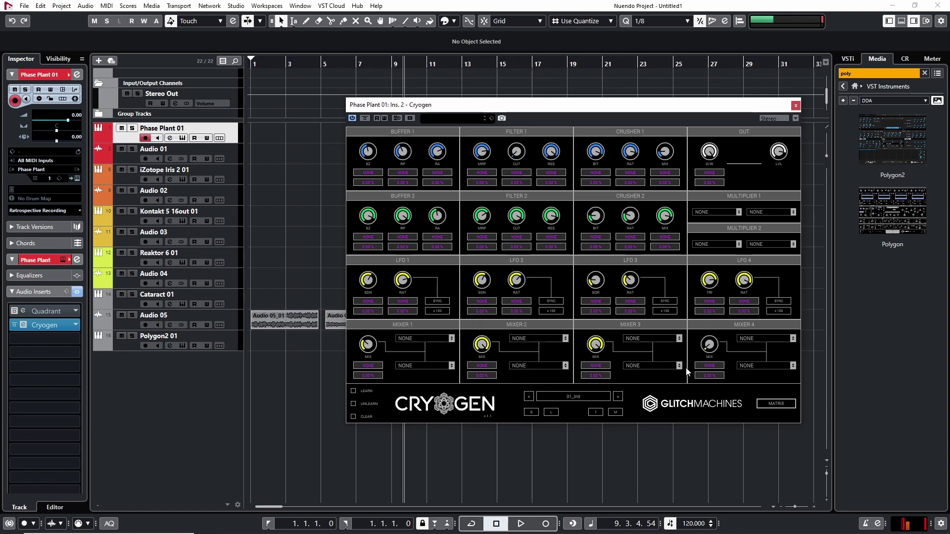
In Cryogen's modulation matrix, assign LFO 1 to Crusher 1 Bits, raise its modulation depth, and return to the knob view.
{"action": "left_click", "coordinate": [764, 404]}
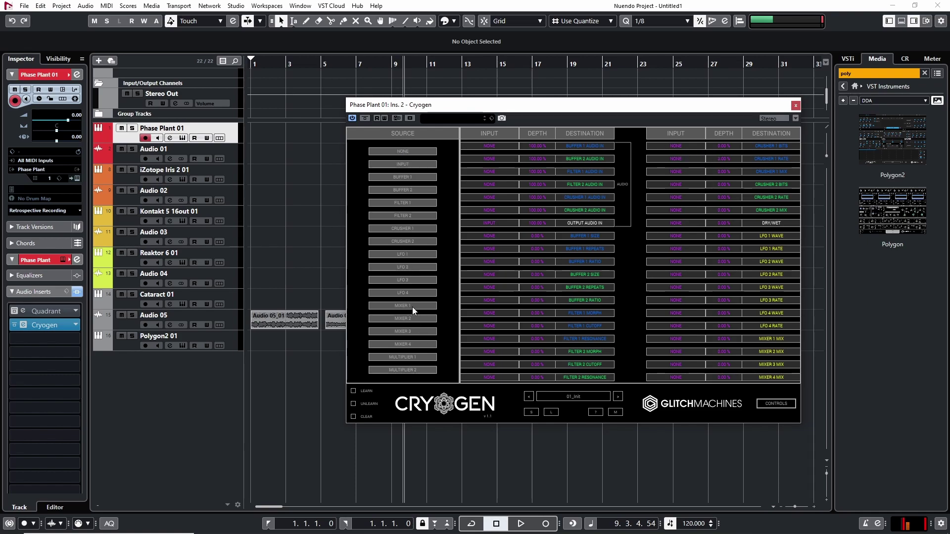
{"action": "left_click_drag", "start_coordinate": [409, 255], "coordinate": [685, 144]}
{"action": "left_click_drag", "start_coordinate": [723, 146], "coordinate": [724, 64]}
{"action": "left_click", "coordinate": [776, 403]}
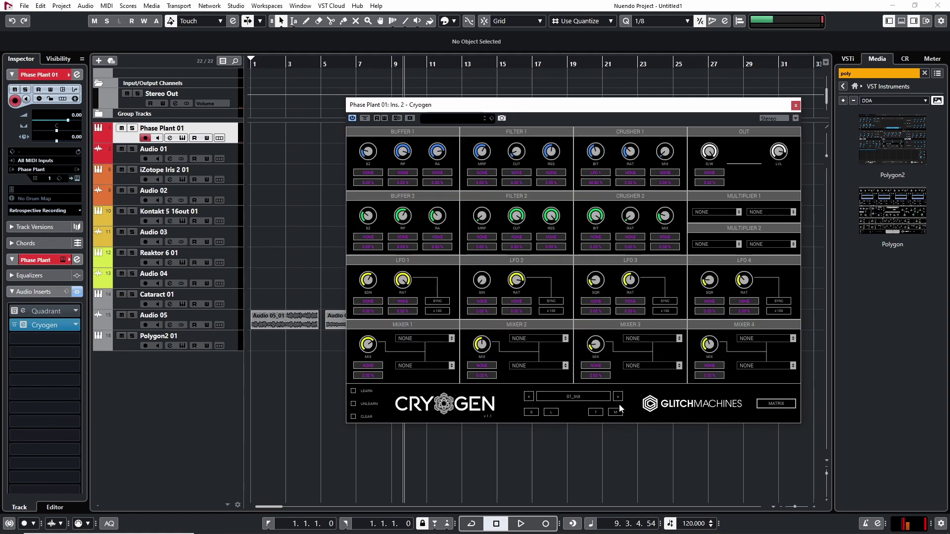
Randomize Cryogen's knobs twice, load the CollisionCalculator preset, and randomize its knob settings several times.
{"action": "left_click", "coordinate": [599, 413]}
{"action": "left_click", "coordinate": [599, 413]}
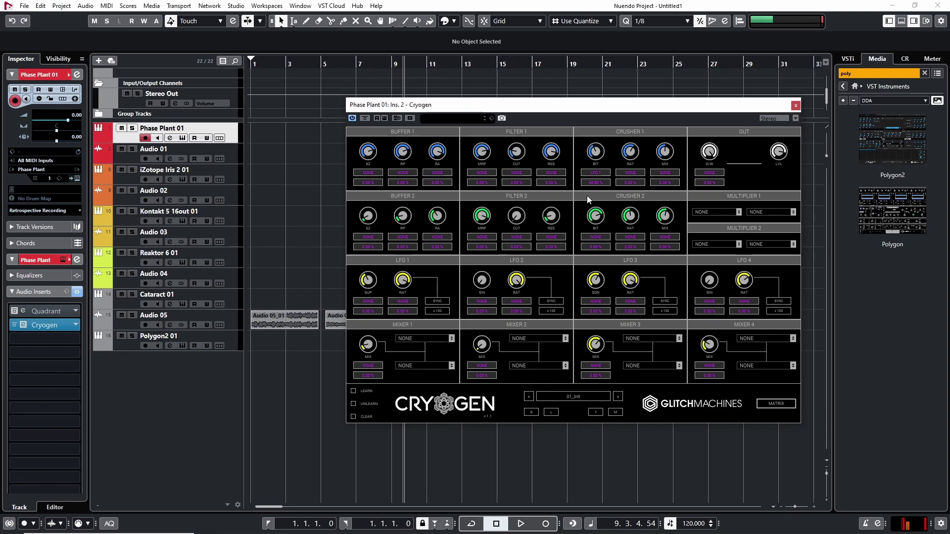
{"action": "left_click", "coordinate": [618, 397]}
{"action": "left_click", "coordinate": [618, 397]}
{"action": "left_click", "coordinate": [598, 414]}
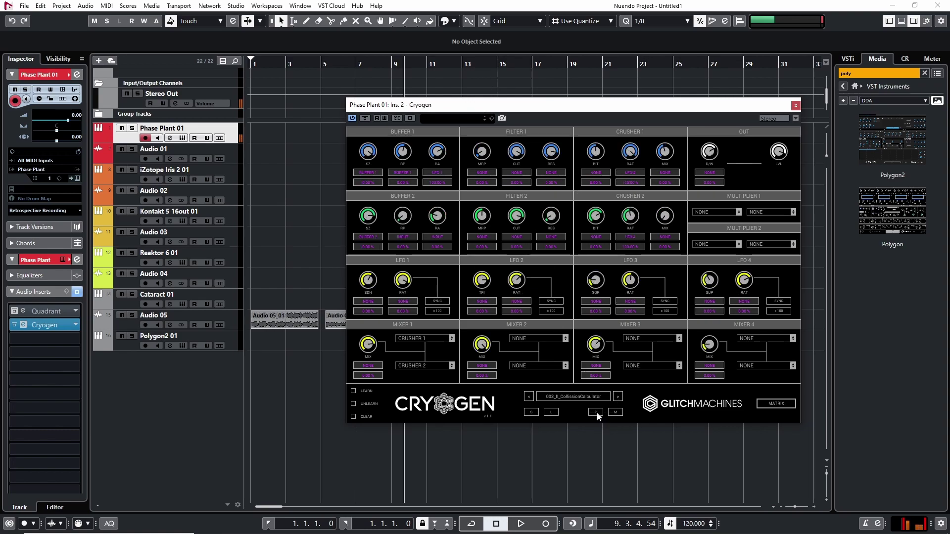
{"action": "left_click", "coordinate": [597, 413]}
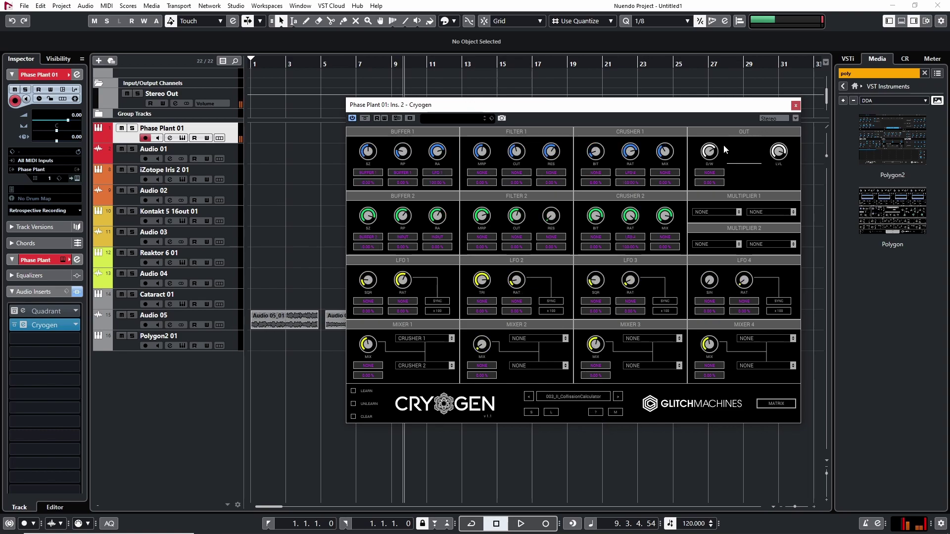
{"action": "left_click", "coordinate": [596, 413]}
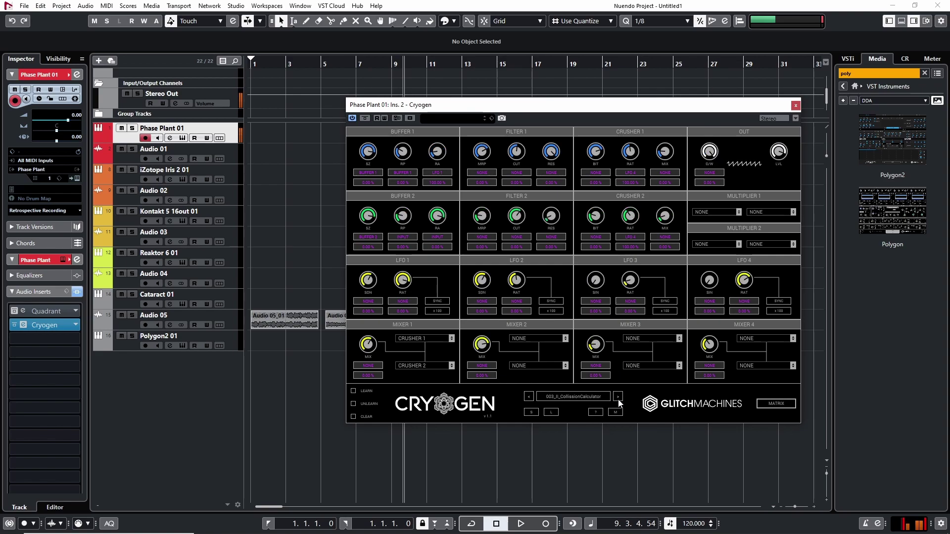
{"action": "left_click", "coordinate": [596, 413]}
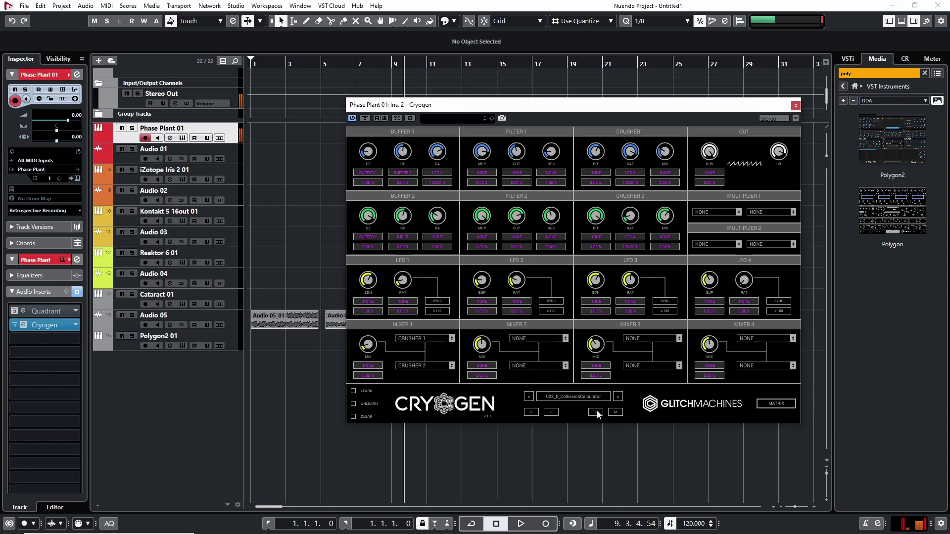
Advance Cryogen to the DimensionGenerator preset and randomize its knob settings twice.
{"action": "left_click", "coordinate": [618, 396]}
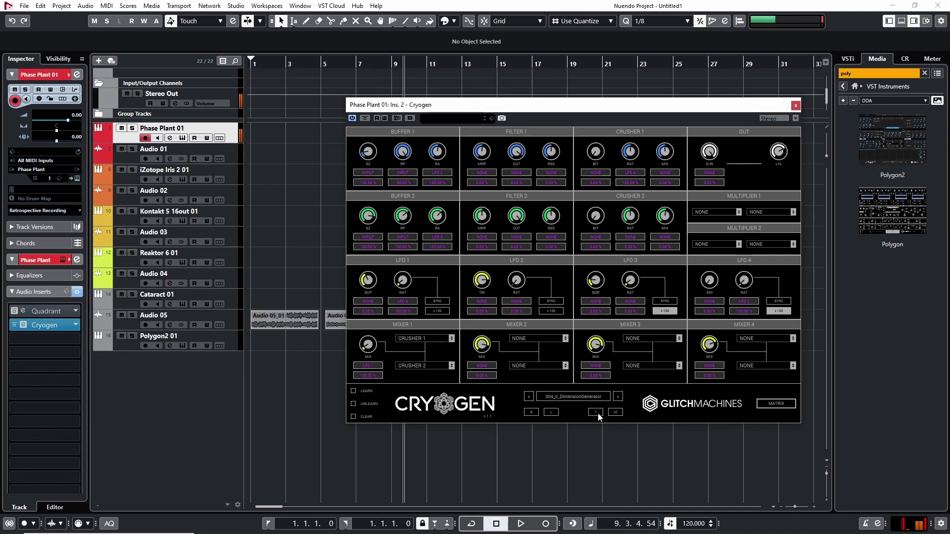
{"action": "left_click", "coordinate": [598, 412]}
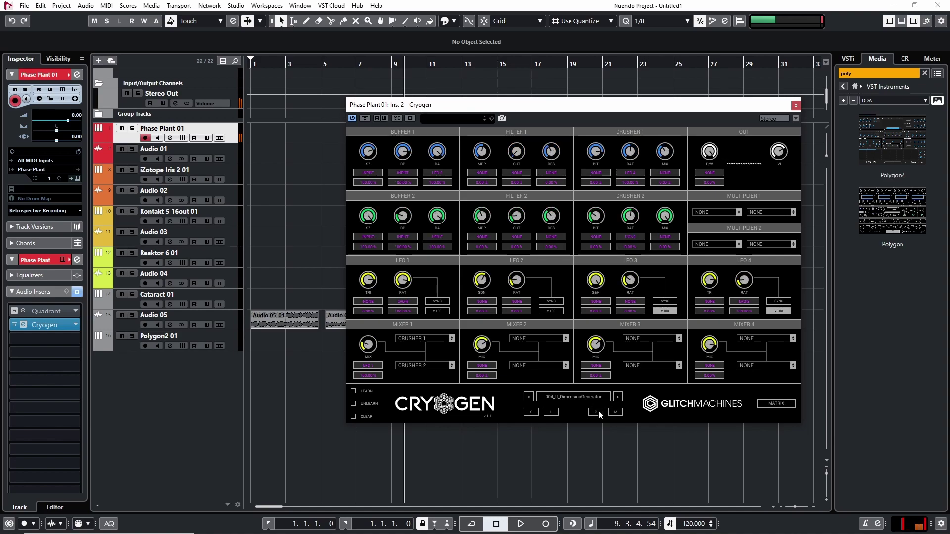
{"action": "left_click", "coordinate": [599, 413]}
Advance Cryogen through the DualBufferSolo and Element115 presets, randomizing the knob settings of each.
{"action": "left_click", "coordinate": [617, 398]}
{"action": "left_click", "coordinate": [597, 412]}
{"action": "left_click", "coordinate": [596, 413]}
{"action": "left_click", "coordinate": [596, 414]}
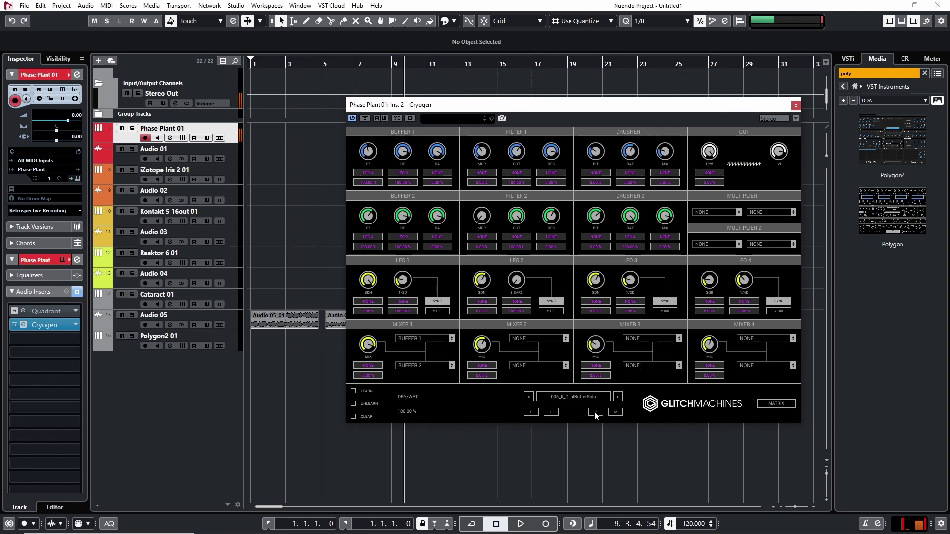
{"action": "left_click", "coordinate": [595, 413]}
{"action": "left_click", "coordinate": [595, 413]}
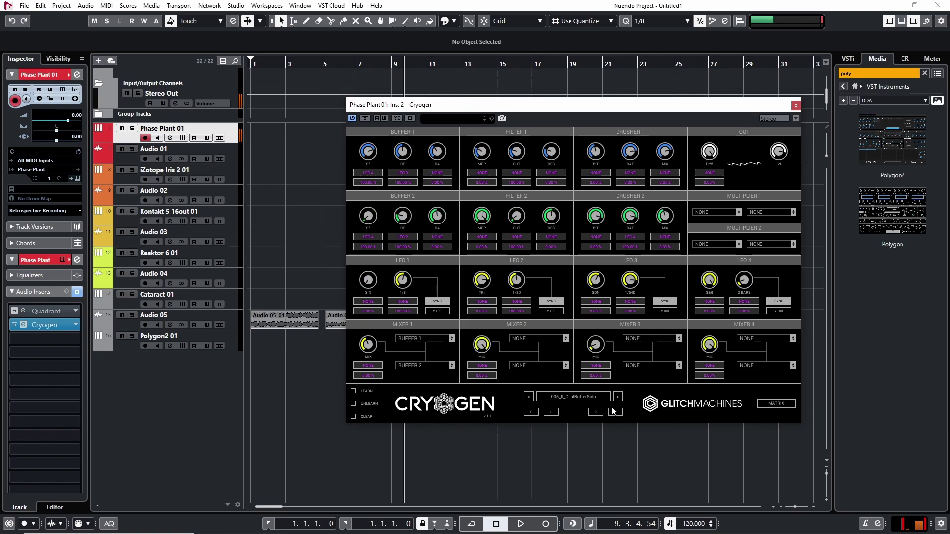
{"action": "left_click", "coordinate": [596, 413]}
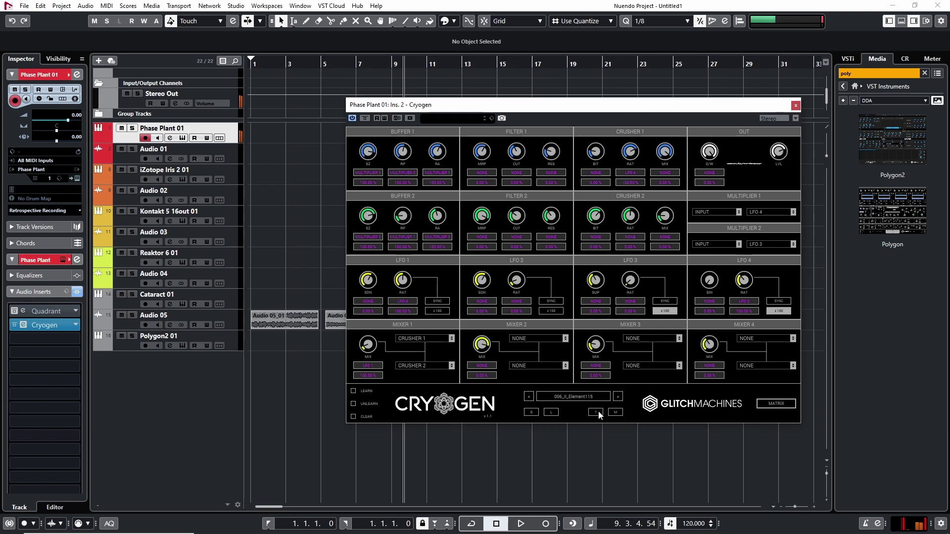
{"action": "left_click", "coordinate": [598, 415]}
Load Cryogen's EvilGlitch preset and randomize its knob settings over and over, listening to each variation.
{"action": "left_click", "coordinate": [617, 397]}
{"action": "left_click", "coordinate": [597, 413]}
{"action": "left_click", "coordinate": [597, 413]}
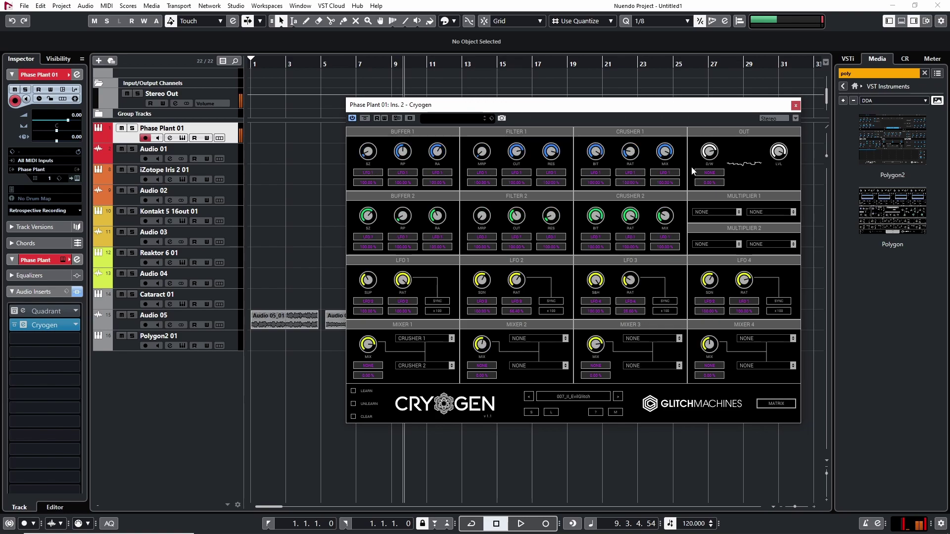
{"action": "left_click", "coordinate": [596, 413]}
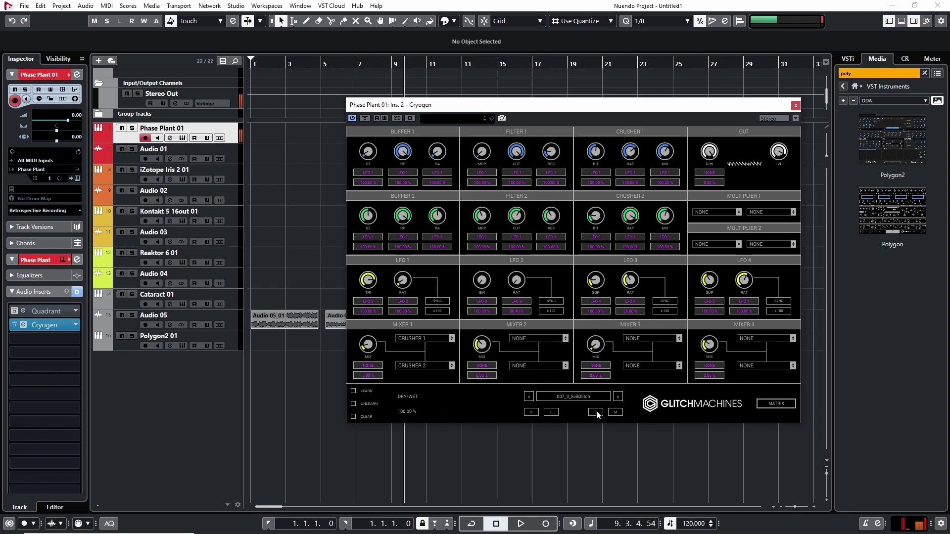
{"action": "left_click", "coordinate": [596, 413]}
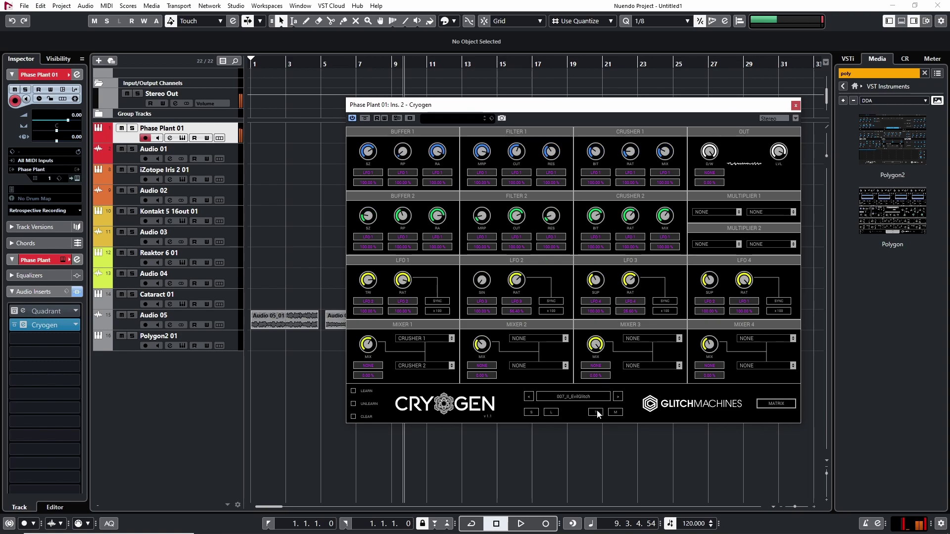
{"action": "left_click", "coordinate": [596, 413]}
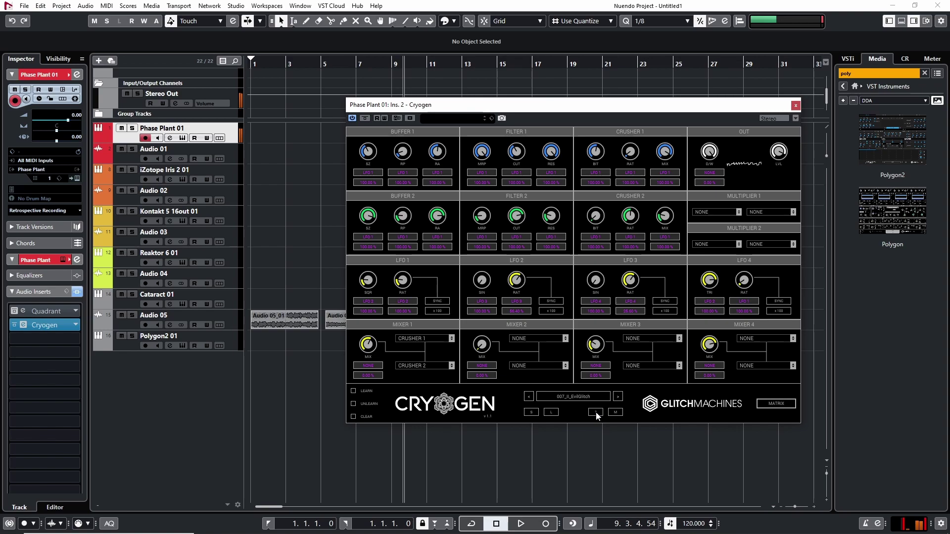
{"action": "left_click", "coordinate": [596, 413]}
{"action": "left_click", "coordinate": [596, 413]}
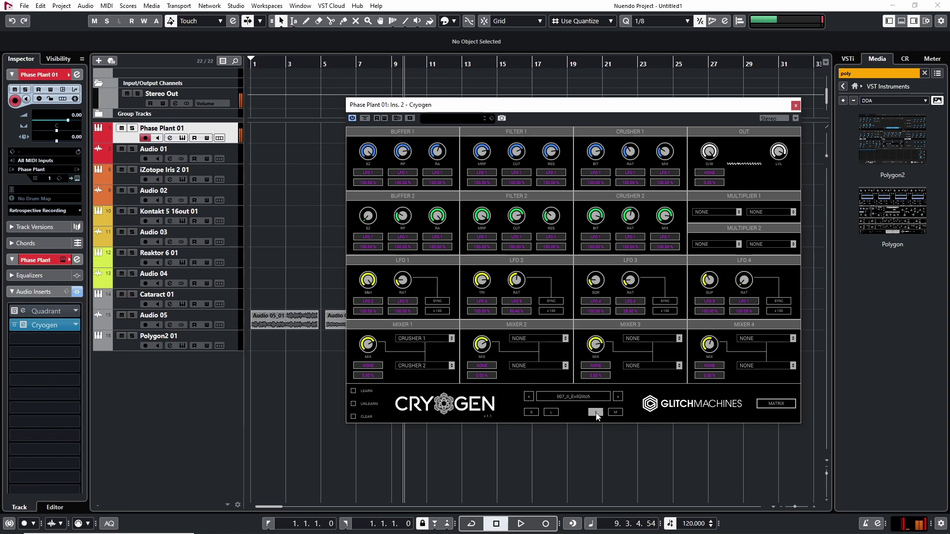
{"action": "left_click", "coordinate": [596, 413]}
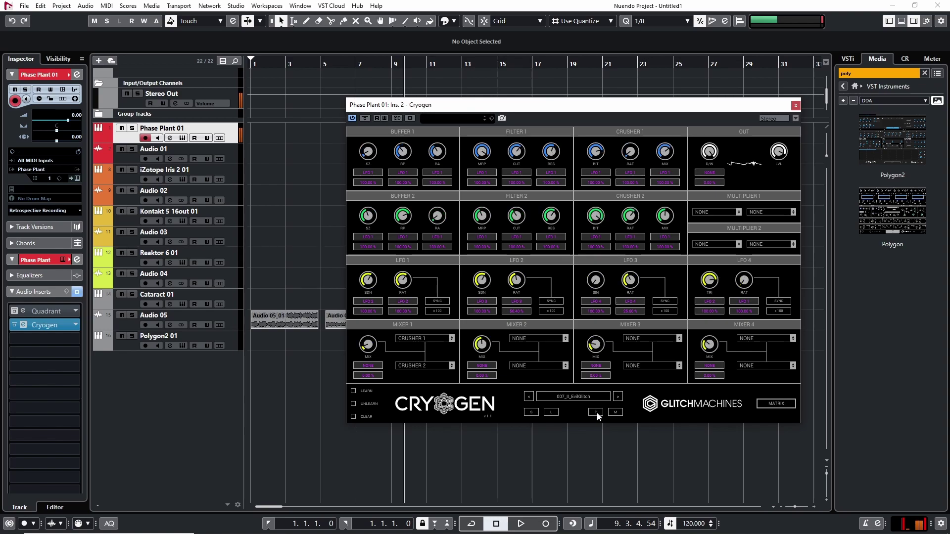
{"action": "left_click", "coordinate": [596, 413]}
{"action": "left_click", "coordinate": [596, 413]}
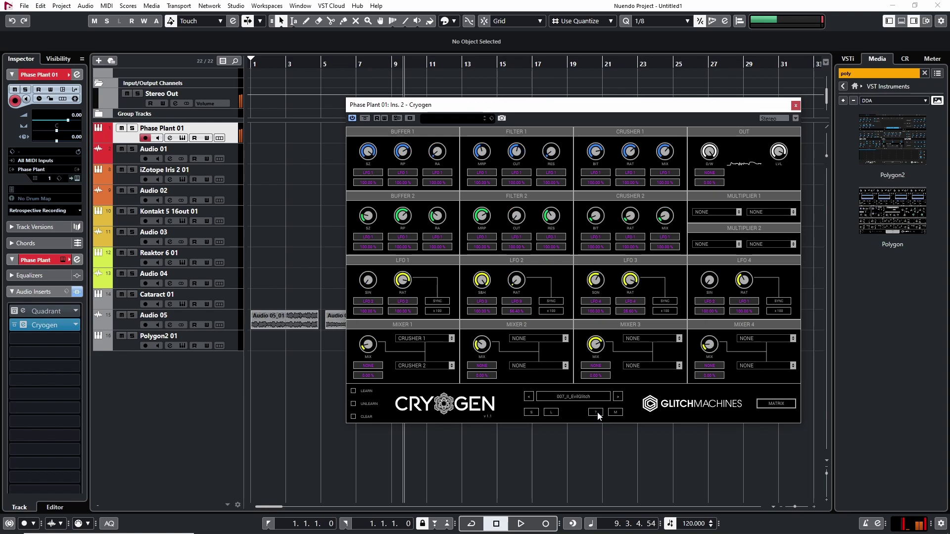
{"action": "left_click", "coordinate": [596, 412]}
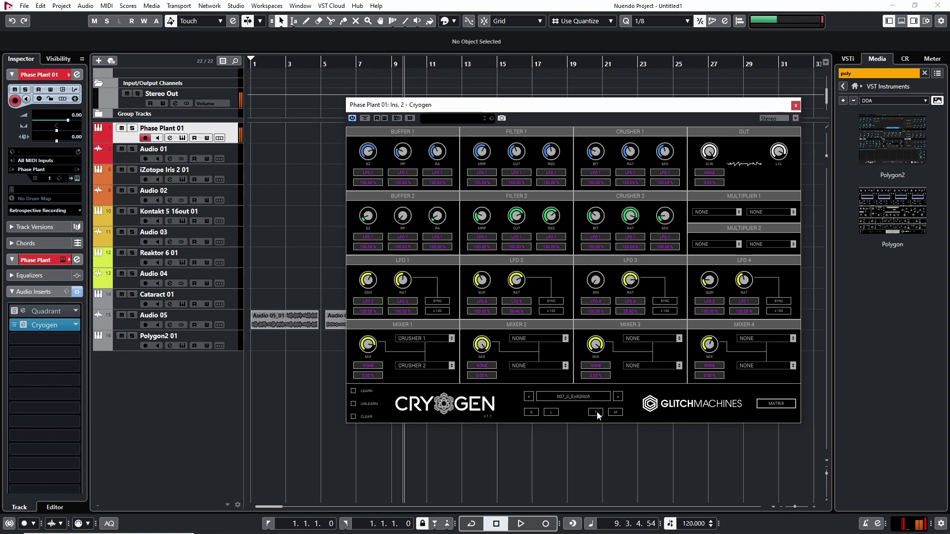
{"action": "left_click", "coordinate": [596, 412]}
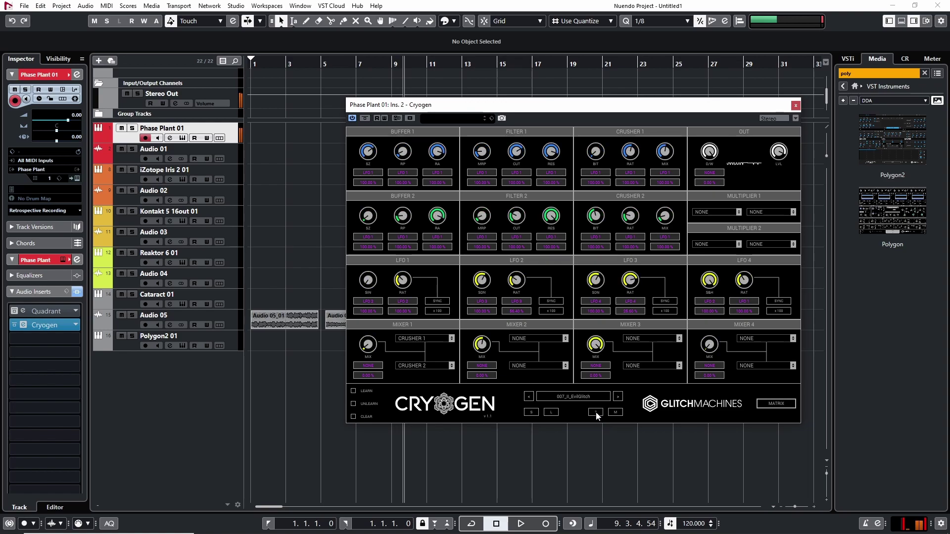
{"action": "left_click", "coordinate": [596, 412]}
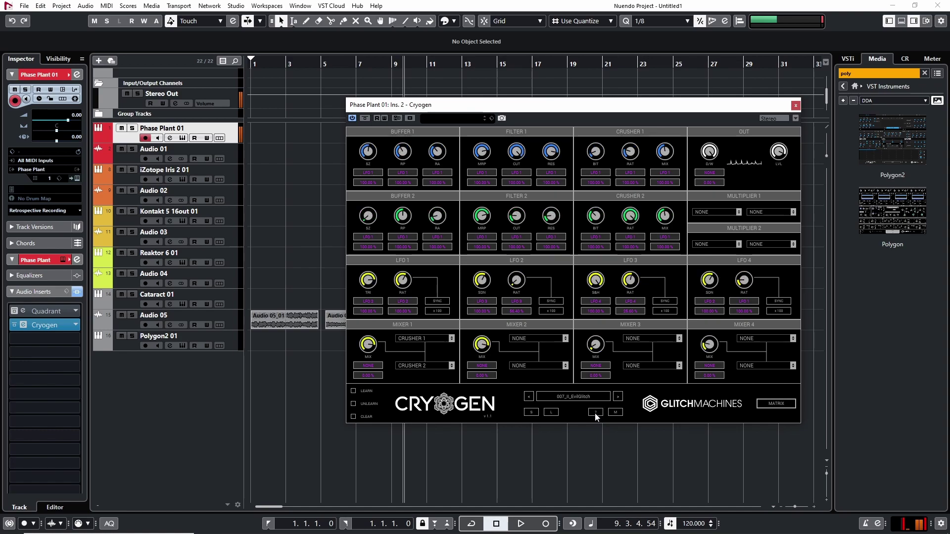
{"action": "left_click", "coordinate": [596, 413]}
{"action": "left_click", "coordinate": [596, 412]}
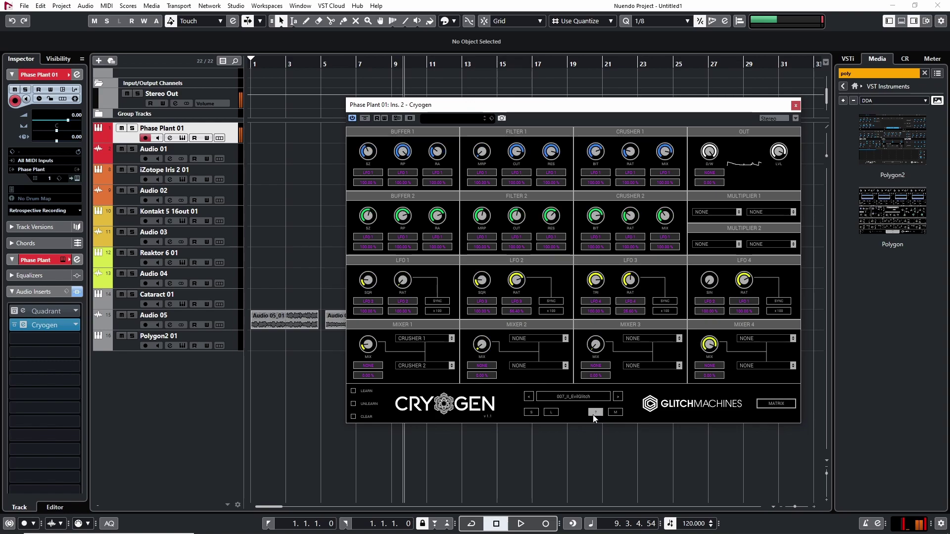
{"action": "left_click", "coordinate": [595, 413]}
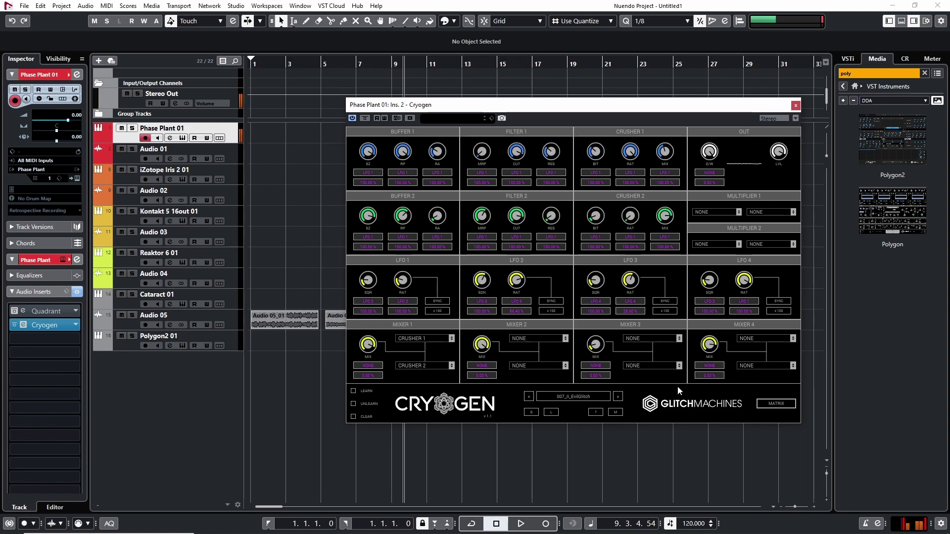
Advance Cryogen to the EvolvingCodec preset, close its editor, and bypass the Cryogen insert on Phase Plant 01.
{"action": "left_click", "coordinate": [617, 396]}
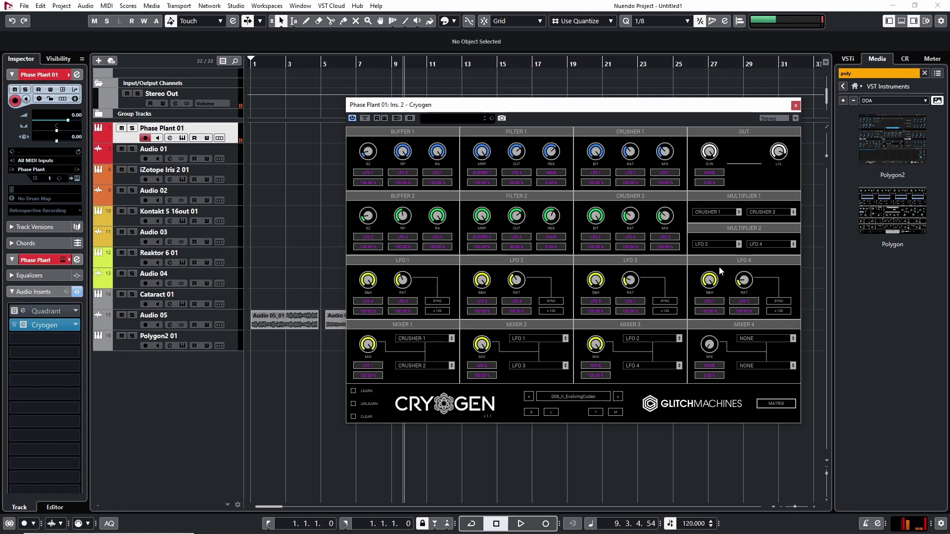
{"action": "left_click", "coordinate": [795, 105]}
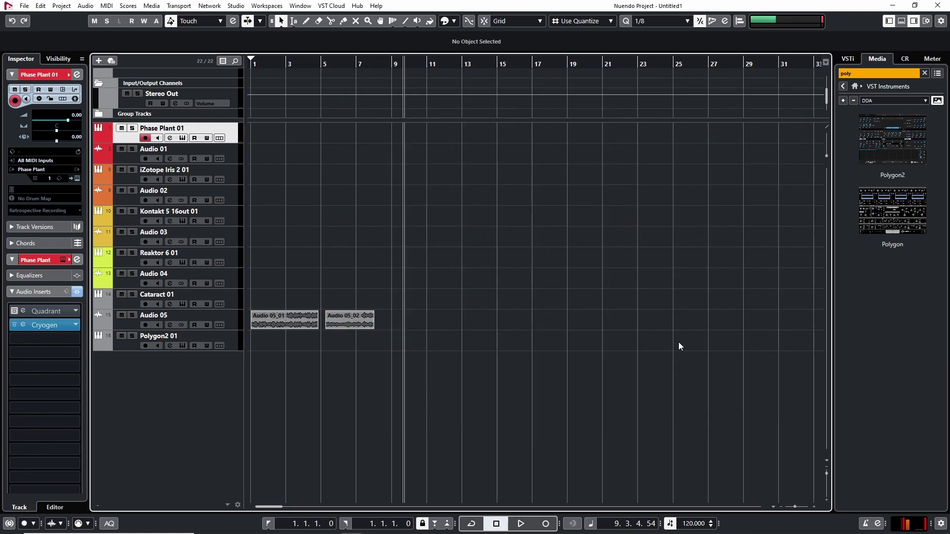
{"action": "left_click", "coordinate": [15, 325]}
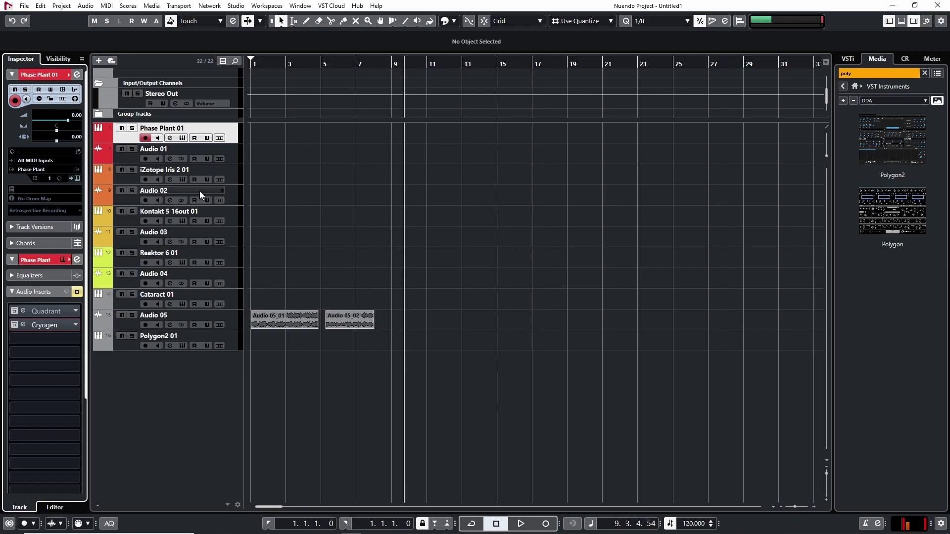
Solo and unsolo the Kontakt 5 16out 01 track, and open its instrument for a brief look before closing it.
{"action": "left_click", "coordinate": [133, 212]}
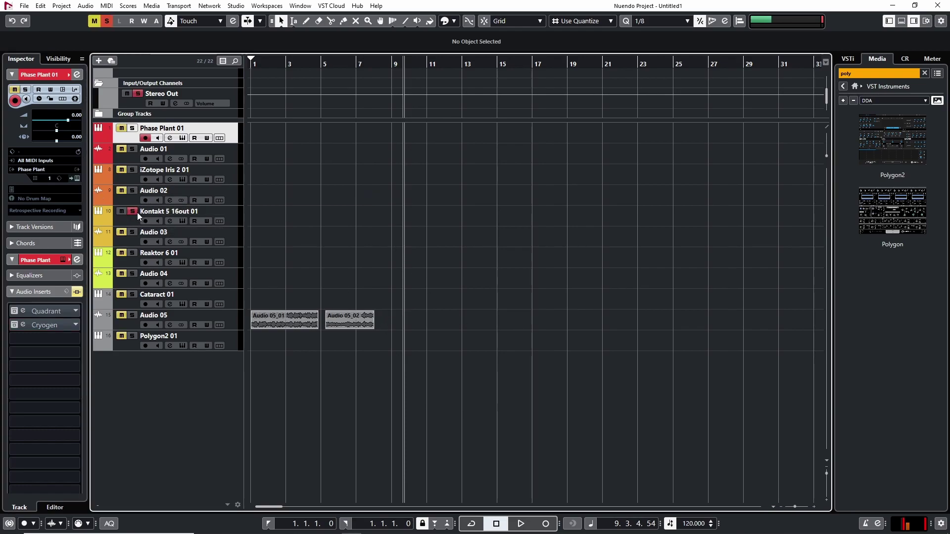
{"action": "left_click", "coordinate": [133, 212]}
{"action": "left_click", "coordinate": [143, 213]}
{"action": "left_click", "coordinate": [76, 179]}
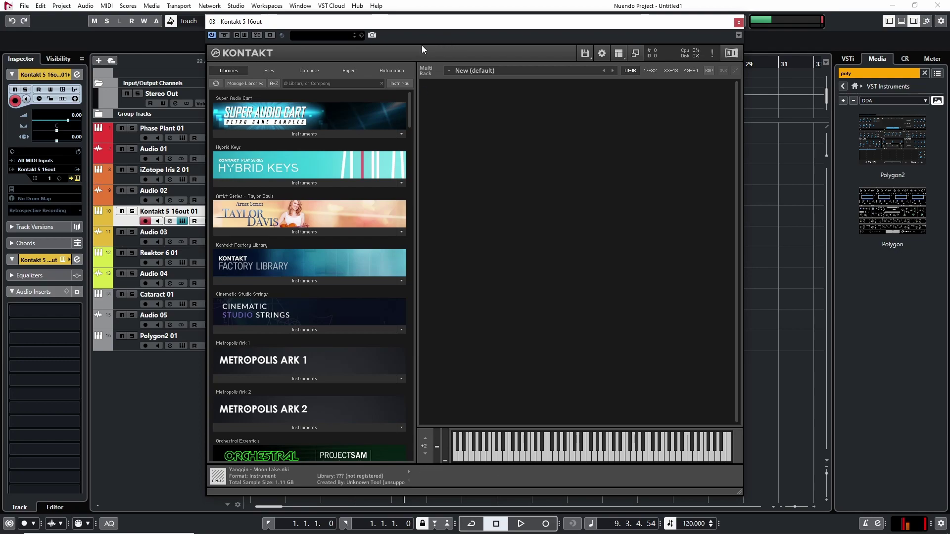
{"action": "left_click", "coordinate": [738, 21]}
Open the Reaktor 6 instrument on Reaktor 6 01, hide its browser, and place the window clear of the Audio 05 clips.
{"action": "left_click", "coordinate": [152, 262]}
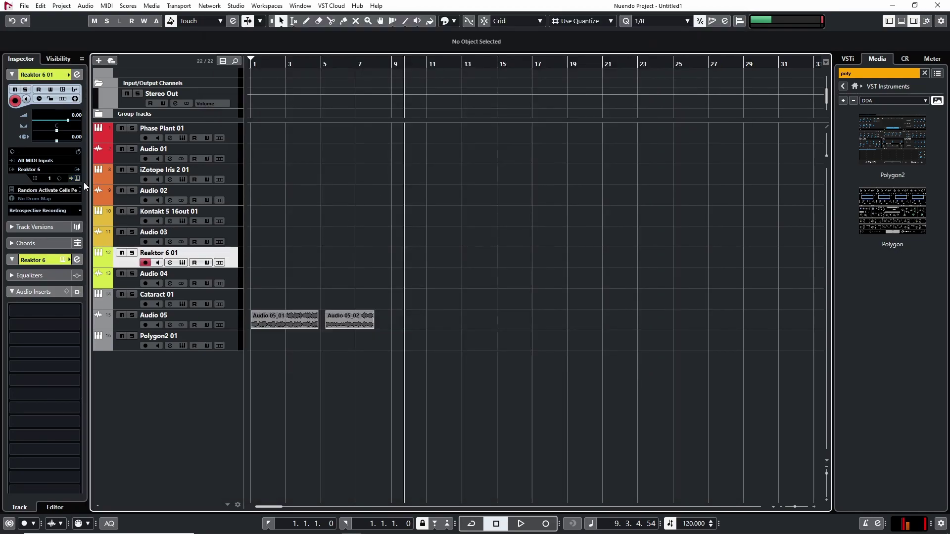
{"action": "left_click", "coordinate": [77, 74]}
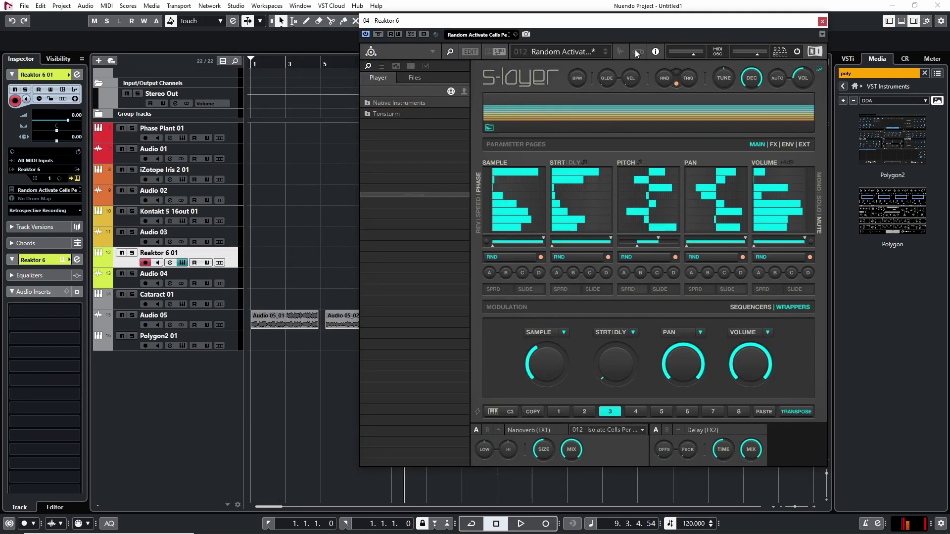
{"action": "left_click", "coordinate": [618, 51]}
{"action": "left_click", "coordinate": [462, 51]}
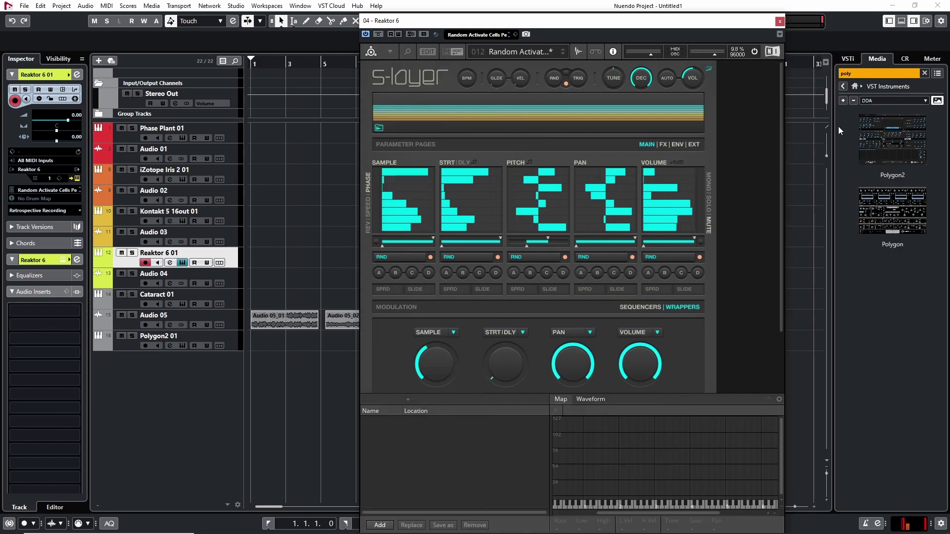
{"action": "left_click", "coordinate": [779, 21]}
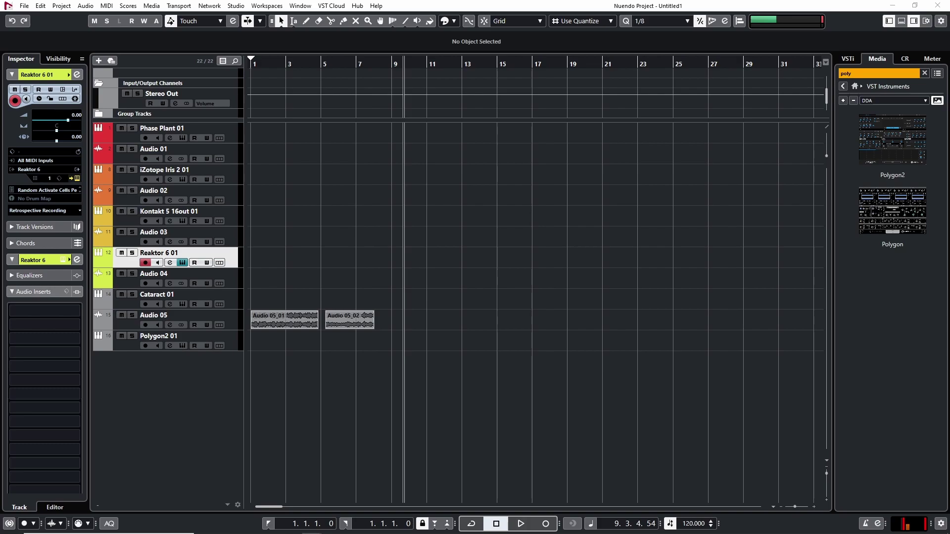
{"action": "left_click", "coordinate": [170, 263]}
{"action": "left_click_drag", "start_coordinate": [522, 19], "coordinate": [603, 12]}
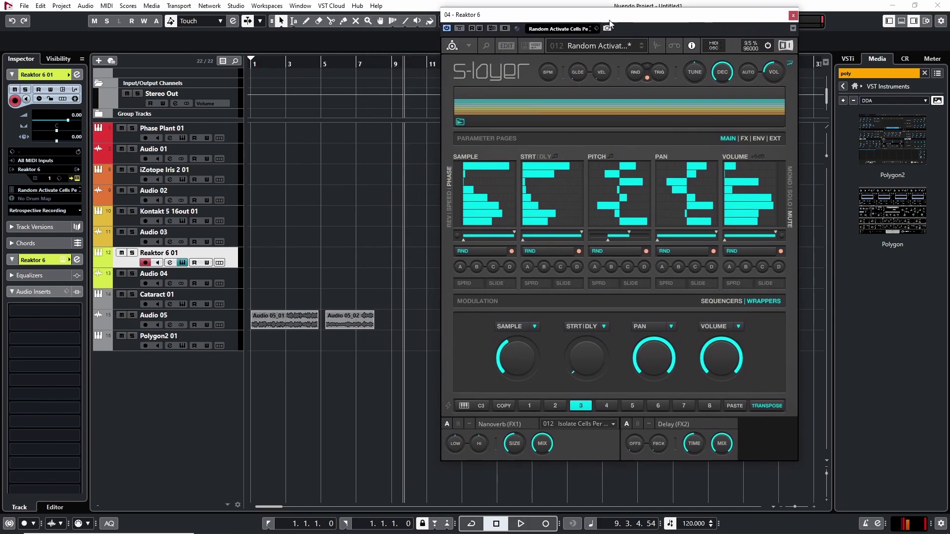
Solo the Audio 05 track and start playback within its first clip.
{"action": "left_click", "coordinate": [277, 130]}
{"action": "key", "text": "h"}
{"action": "left_click", "coordinate": [132, 316]}
{"action": "key", "text": "space"}
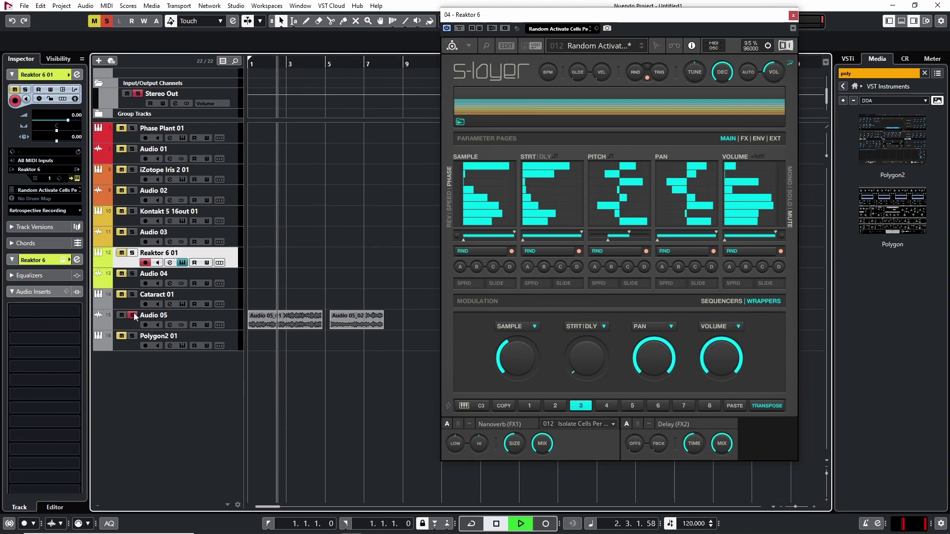
Stop playback and audition the Audio 05_02 clip with the Audio 05 track soloed, leaving playback stopped and the track unsoloed.
{"action": "key", "text": "space"}
{"action": "left_click", "coordinate": [132, 315]}
{"action": "left_click", "coordinate": [348, 64]}
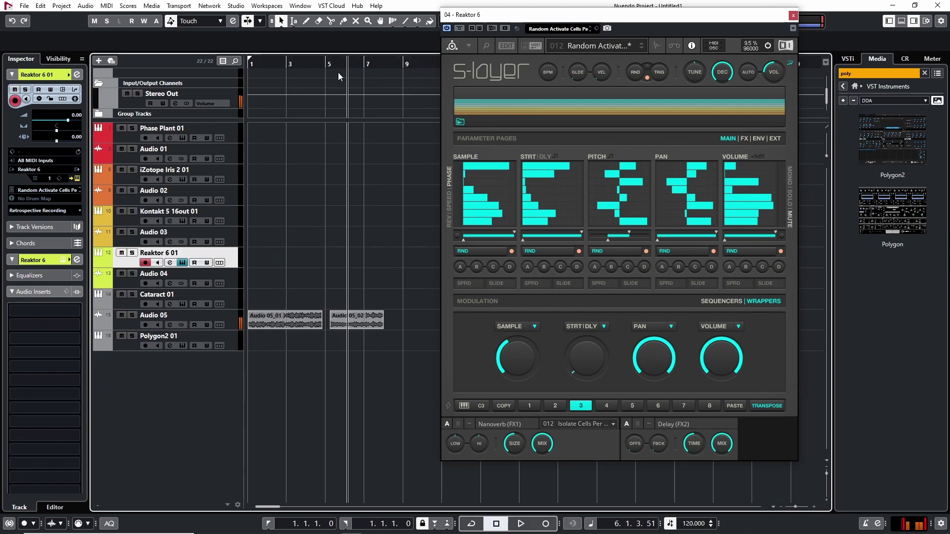
{"action": "left_click", "coordinate": [132, 315]}
{"action": "key", "text": "space"}
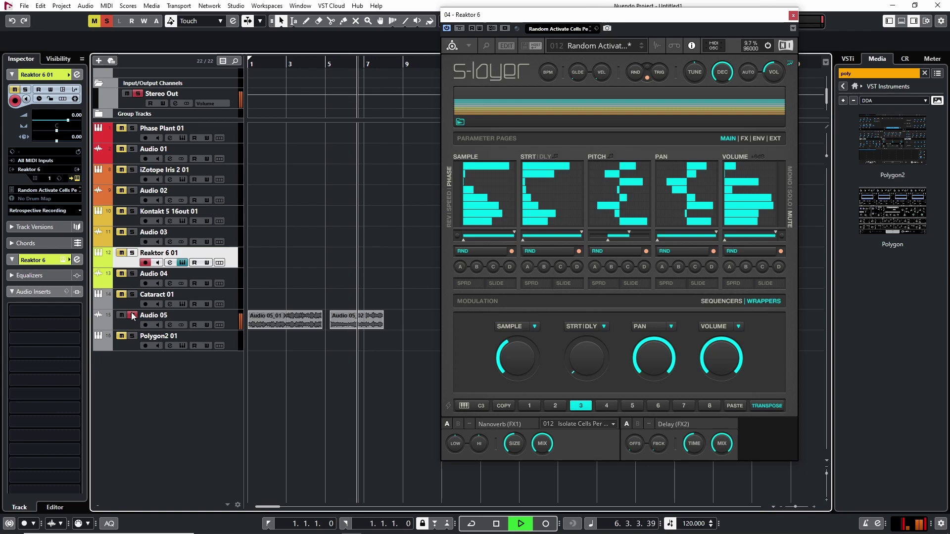
{"action": "key", "text": "space"}
{"action": "left_click", "coordinate": [133, 315]}
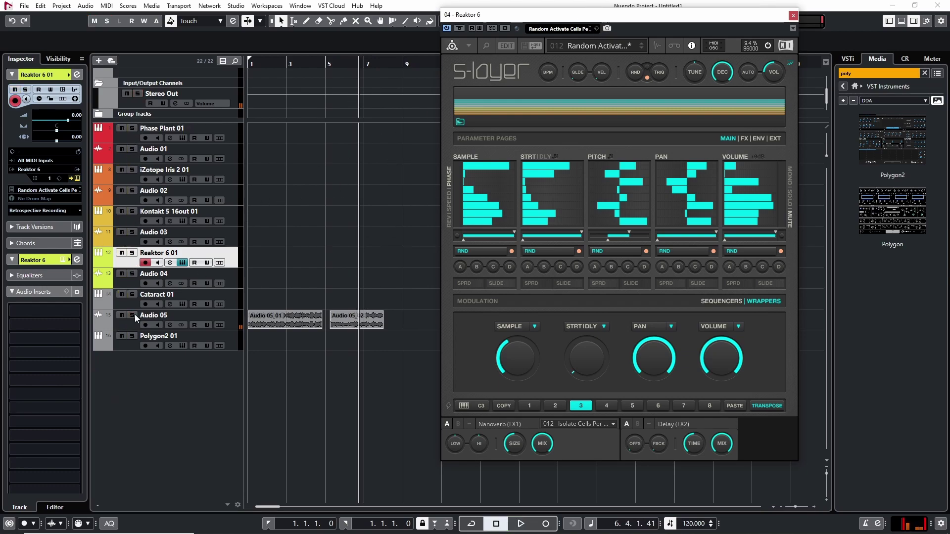
Add Audio 04 to the Reaktor 6 01 selection, place the playhead past the Audio 05 clips, and move the Reaktor 6 window nearer the track list.
{"action": "left_click", "coordinate": [129, 283], "text": "ctrl"}
{"action": "left_click", "coordinate": [403, 65]}
{"action": "left_click_drag", "start_coordinate": [608, 14], "coordinate": [460, 26]}
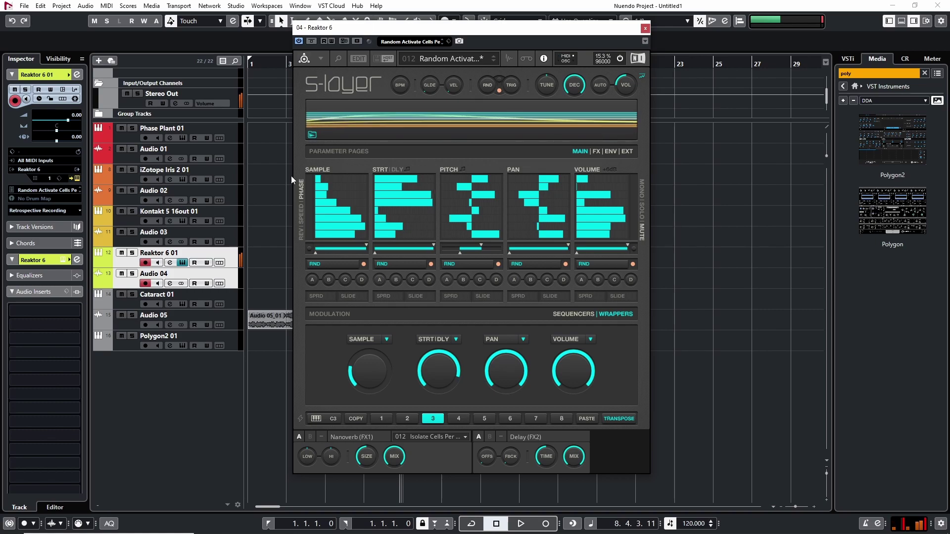
Insert kHs Transient Shaper in the first audio insert of Reaktor 6 01, raise its Attack, and return to the S-Layer window.
{"action": "left_click", "coordinate": [58, 309]}
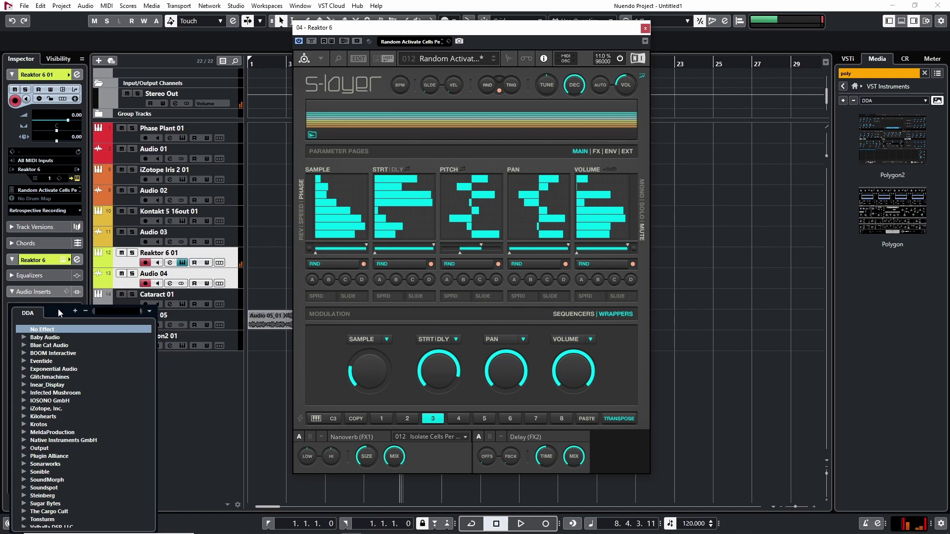
{"action": "type", "text": "khs tran"}
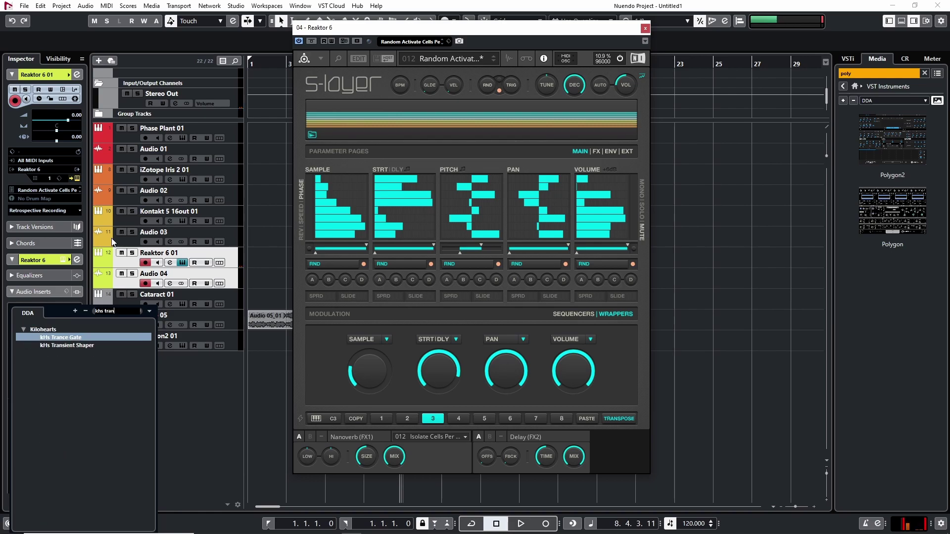
{"action": "key", "text": "Down"}
{"action": "key", "text": "Return"}
{"action": "left_click_drag", "start_coordinate": [440, 243], "coordinate": [444, 230]}
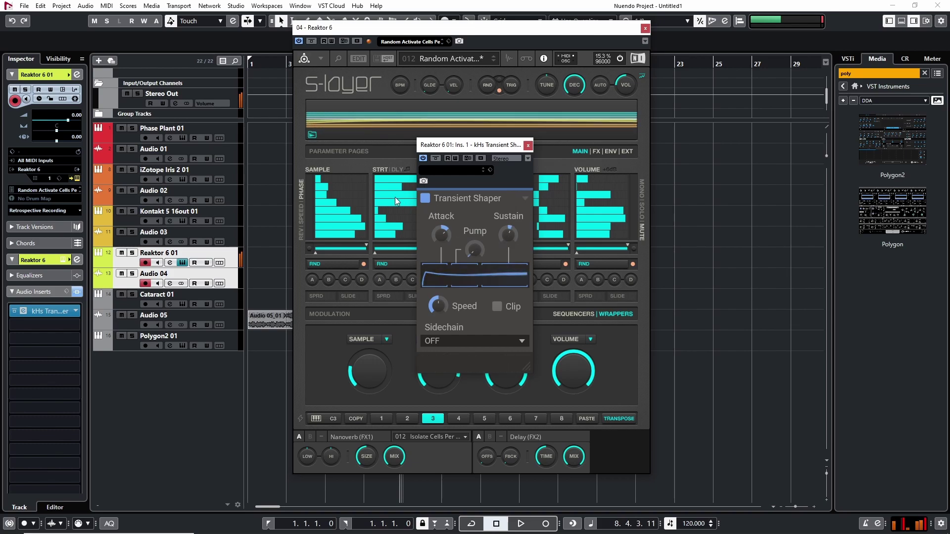
{"action": "left_click", "coordinate": [360, 369]}
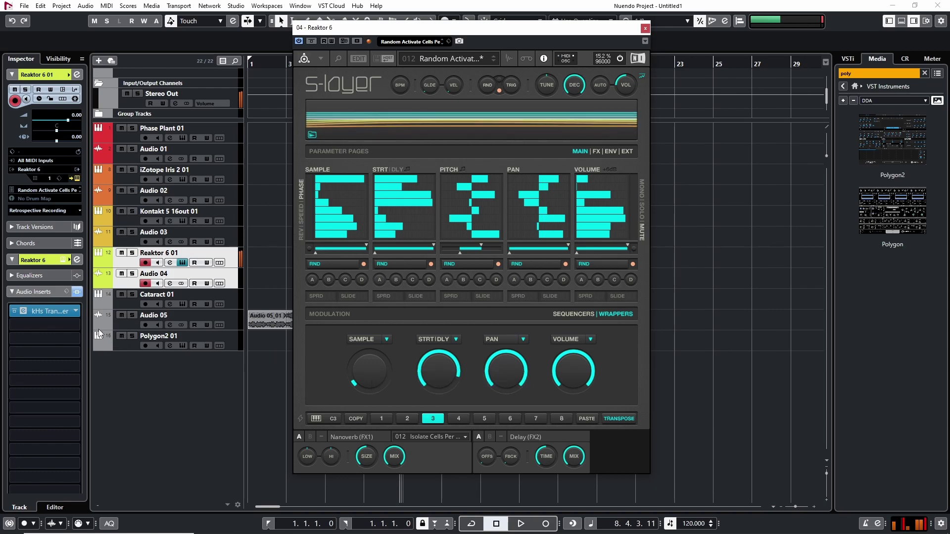
Insert bx_subsynth in the second audio insert of Reaktor 6 01.
{"action": "left_click", "coordinate": [75, 329]}
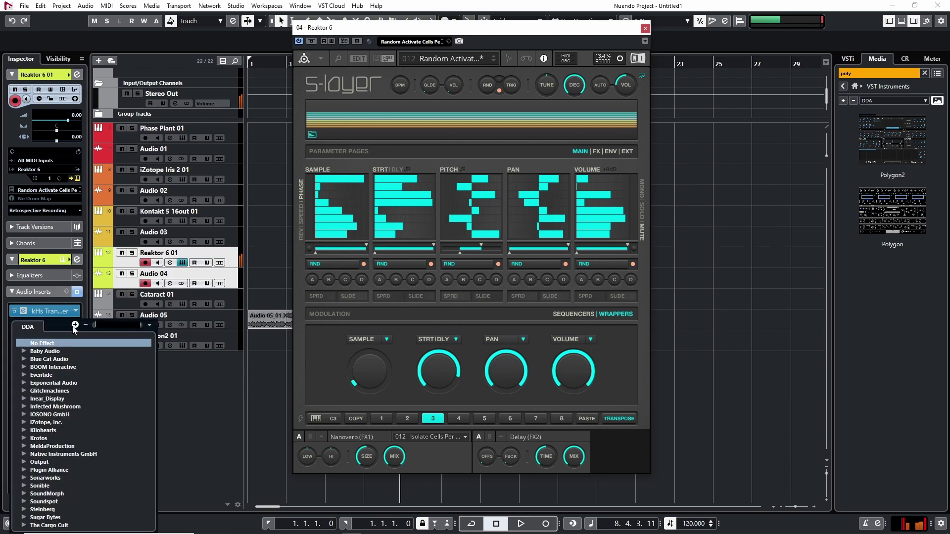
{"action": "type", "text": "bu"}
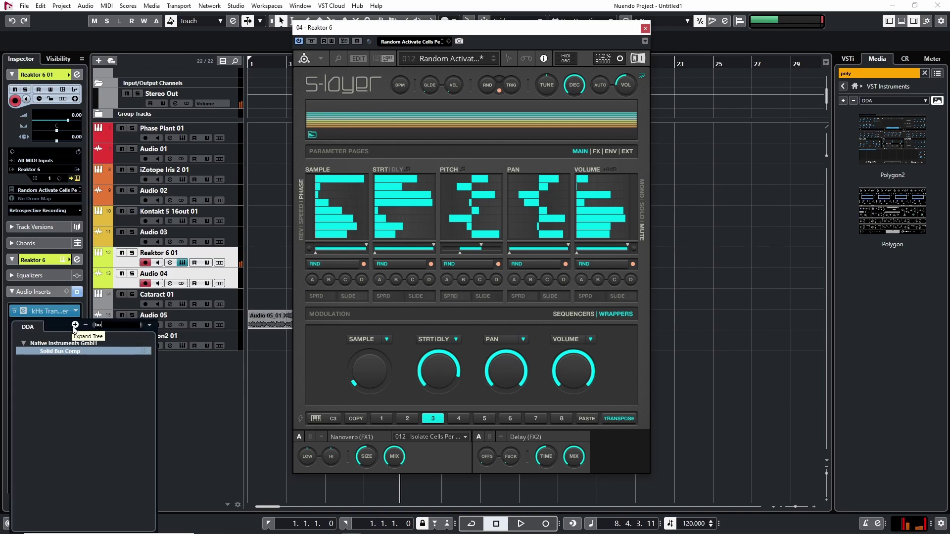
{"action": "key", "text": "BackSpace"}
{"action": "key", "text": "BackSpace"}
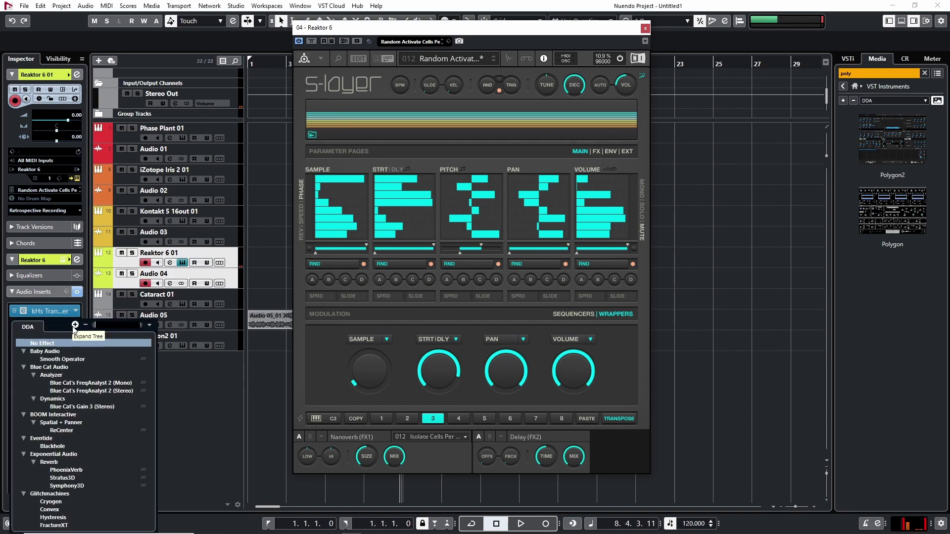
{"action": "type", "text": "bx_s"}
{"action": "key", "text": "Return"}
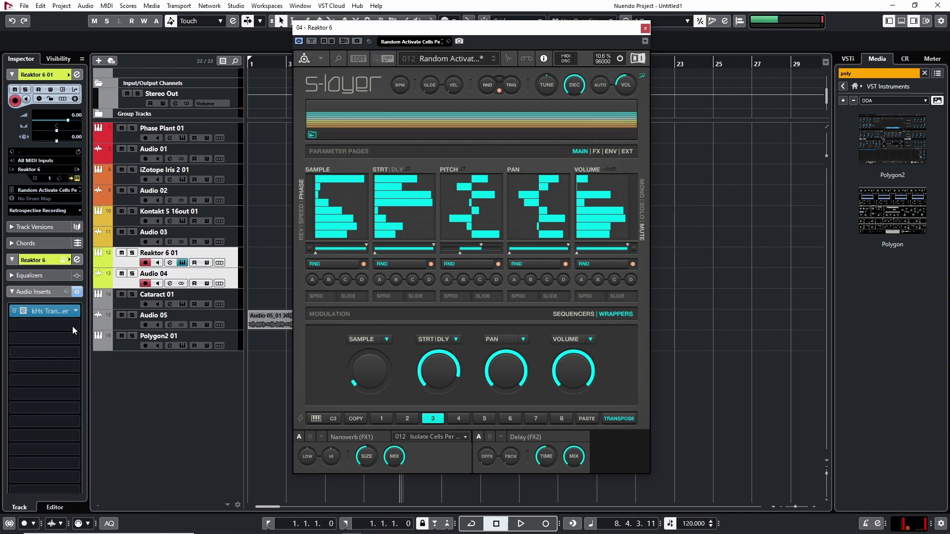
In bx_subsynth, set Subharmonics to 90 % and 56-80 Hz to 51 %, switch Edge to Harsh, and raise Drive, leaving Tight Punch off.
{"action": "left_click_drag", "start_coordinate": [477, 221], "coordinate": [480, 190]}
{"action": "left_click_drag", "start_coordinate": [478, 278], "coordinate": [483, 233]}
{"action": "left_click", "coordinate": [579, 195]}
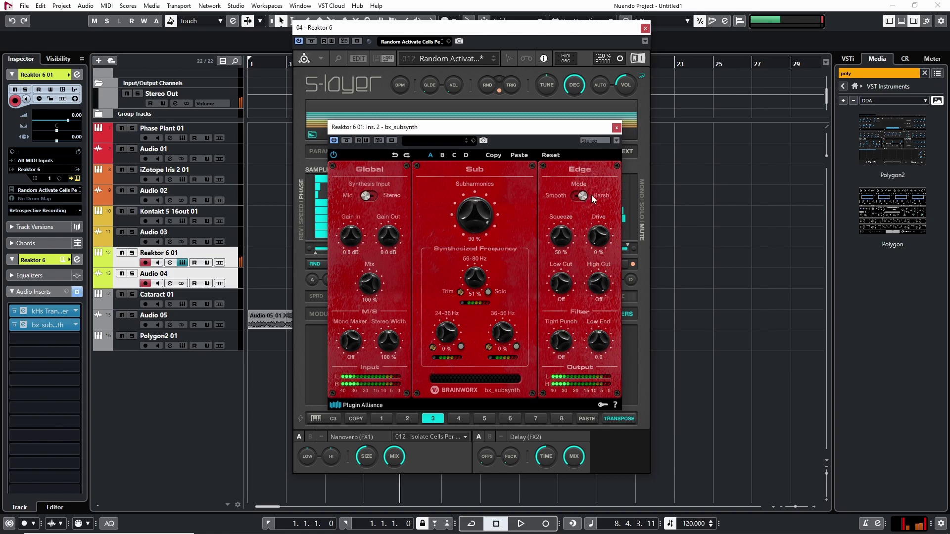
{"action": "left_click_drag", "start_coordinate": [598, 232], "coordinate": [598, 197]}
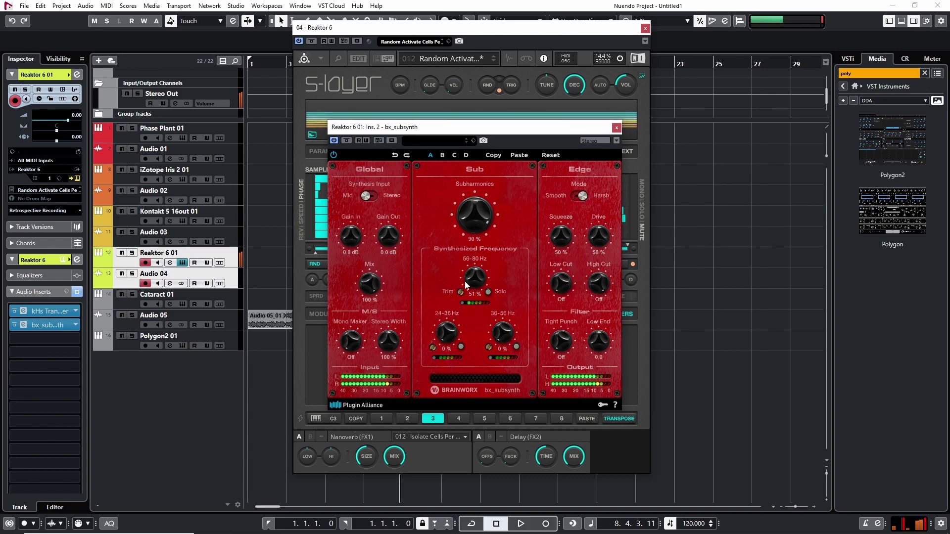
{"action": "left_click_drag", "start_coordinate": [562, 343], "coordinate": [563, 248]}
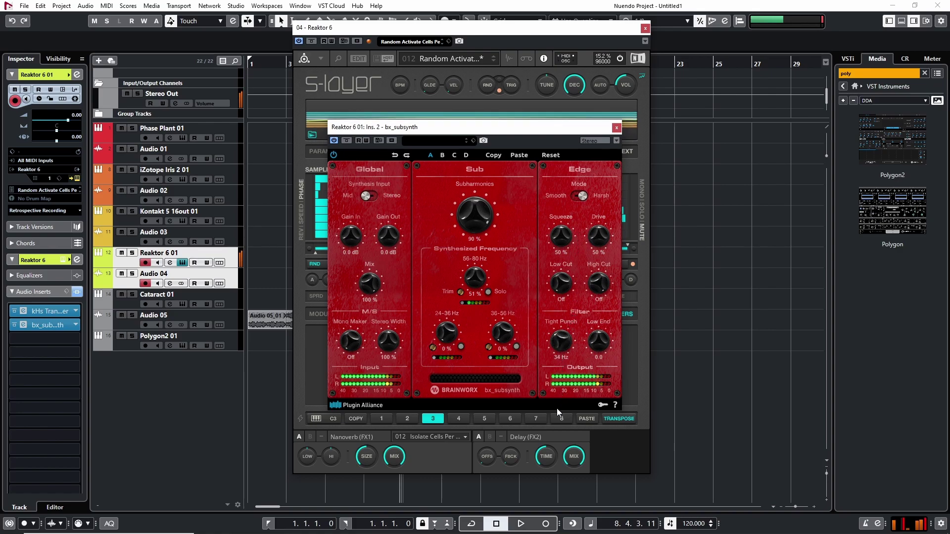
{"action": "left_click_drag", "start_coordinate": [556, 408], "coordinate": [558, 429]}
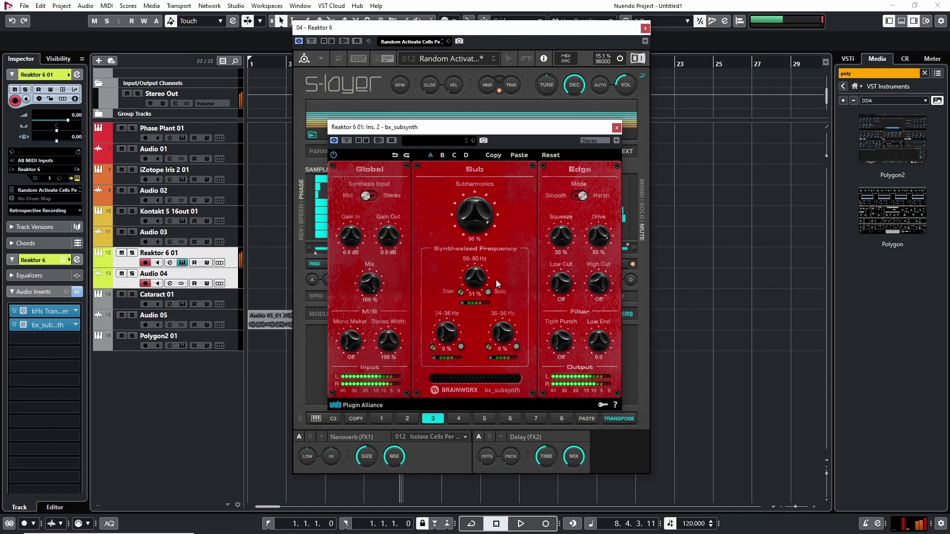
Raise bx_subsynth's Subharmonics to 95 % and the 56-80 Hz band to 87 %, and lower Mix to 53 %.
{"action": "left_click_drag", "start_coordinate": [475, 277], "coordinate": [475, 260]}
{"action": "left_click_drag", "start_coordinate": [471, 213], "coordinate": [470, 210]}
{"action": "mouse_move", "coordinate": [476, 277]}
{"action": "left_mouse_down"}
{"action": "mouse_move", "coordinate": [477, 267]}
{"action": "mouse_move", "coordinate": [476, 284]}
{"action": "left_mouse_up"}
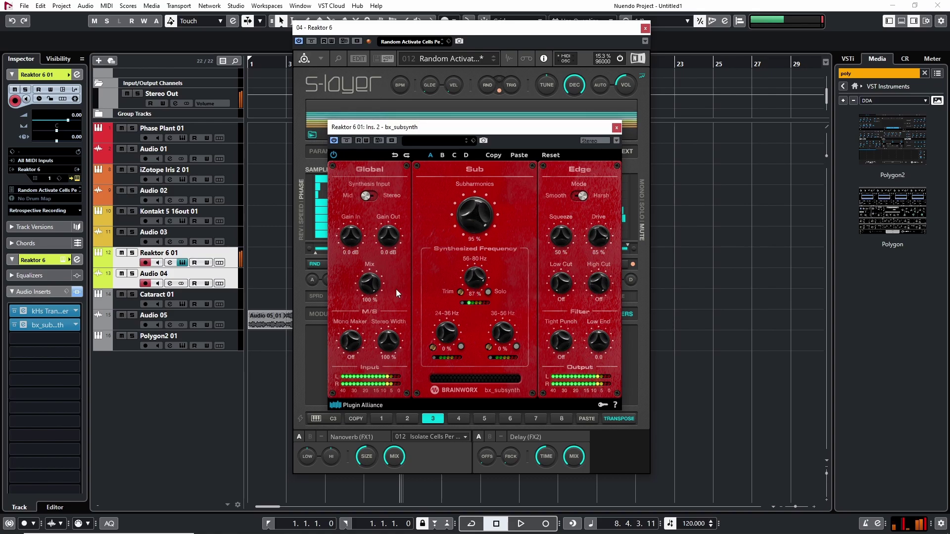
{"action": "left_click_drag", "start_coordinate": [368, 290], "coordinate": [364, 317]}
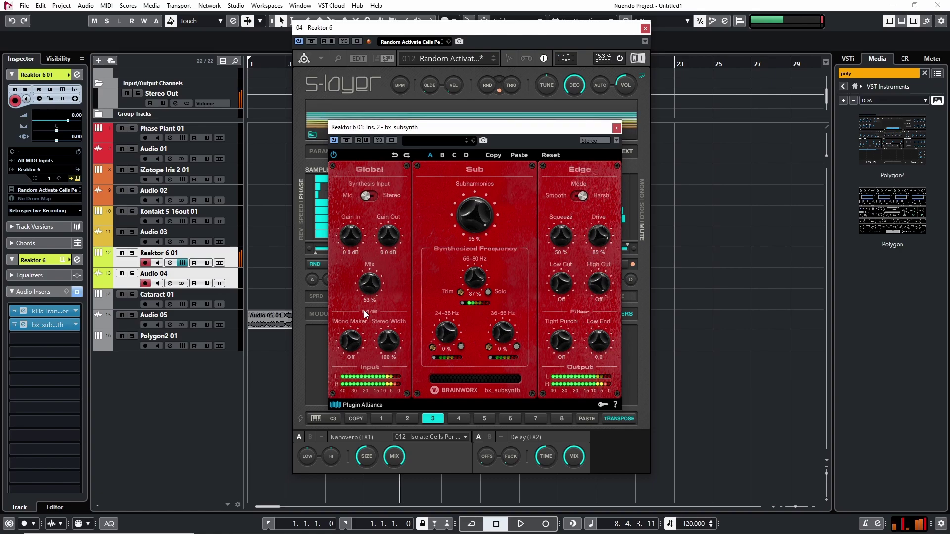
Close the bx_subsynth, Reaktor 6 and kHs Transient Shaper windows.
{"action": "left_click", "coordinate": [617, 127]}
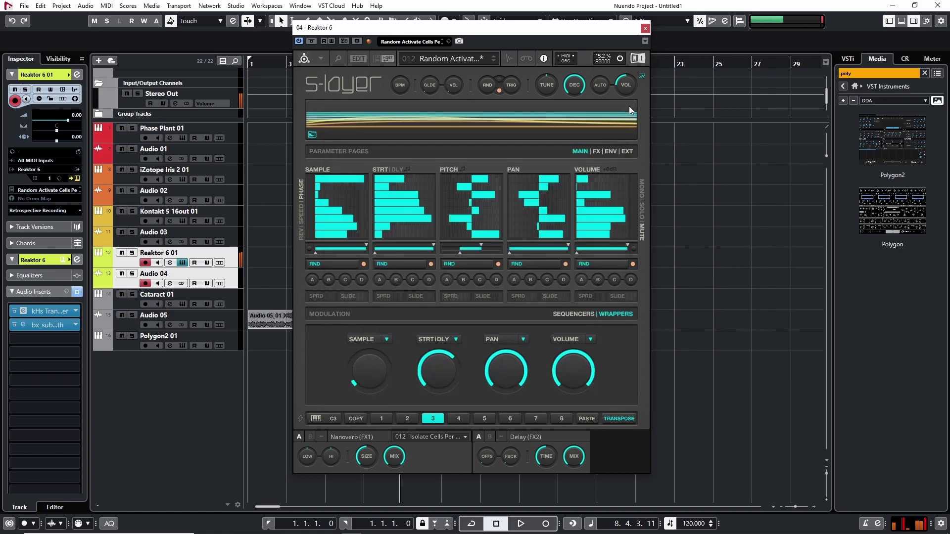
{"action": "left_click", "coordinate": [645, 28]}
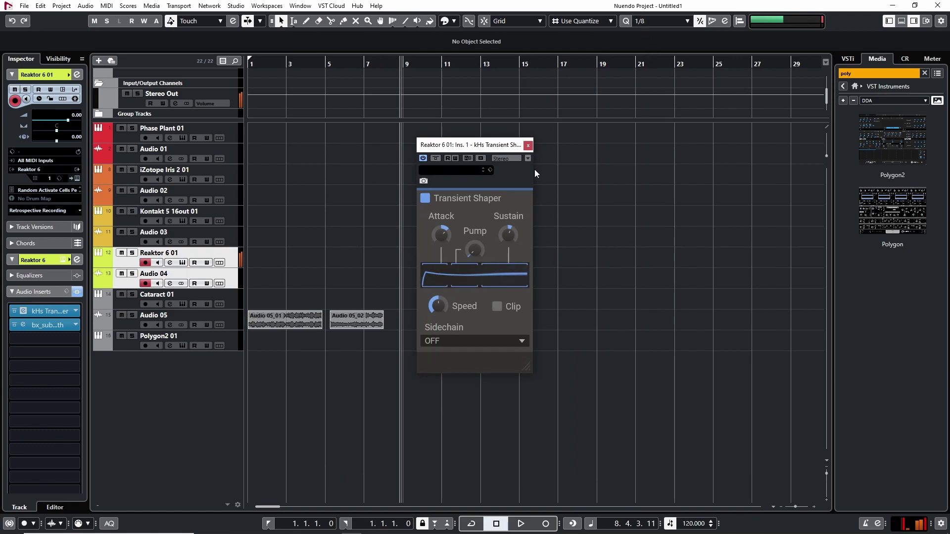
{"action": "left_click", "coordinate": [528, 146]}
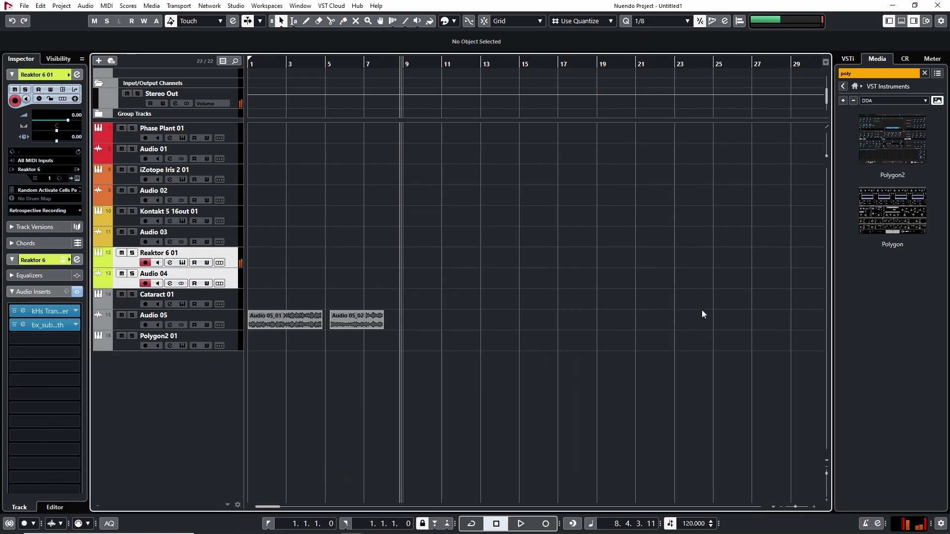